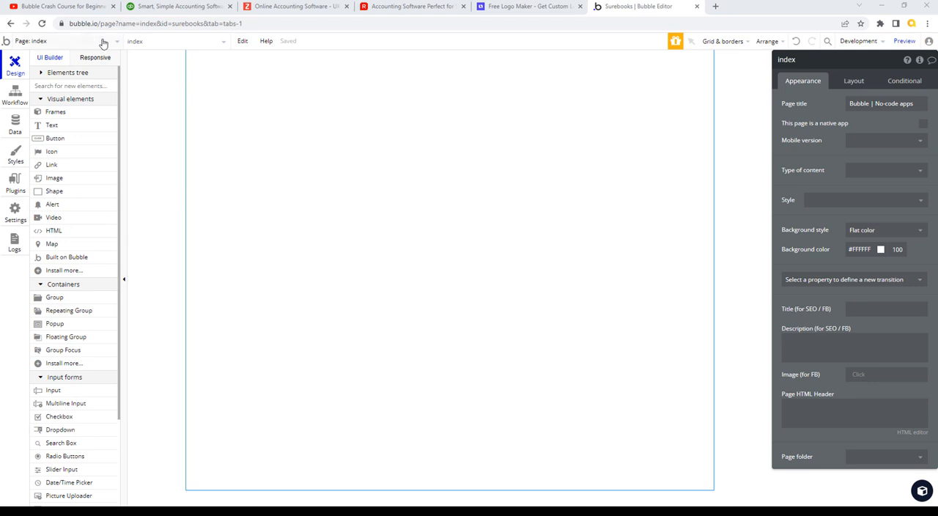
- Create a new blank page named app
left_click(115, 44)
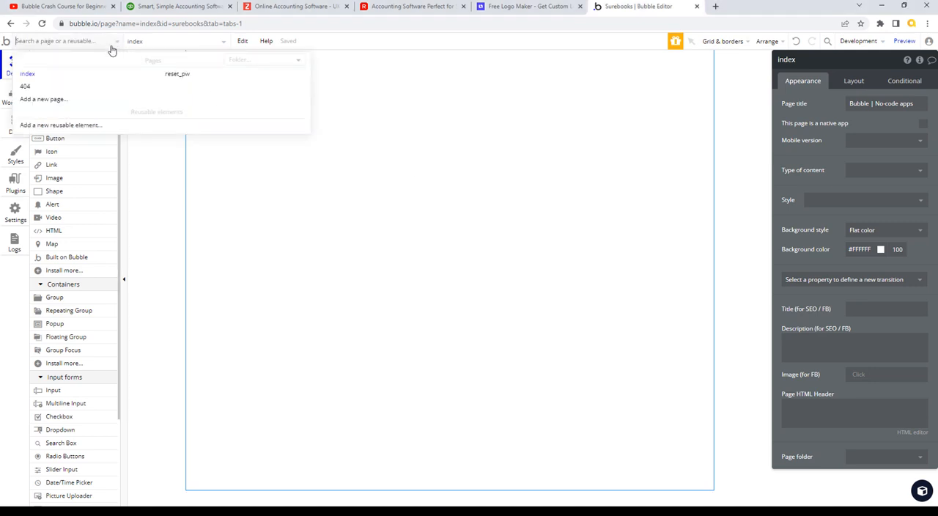
left_click(54, 102)
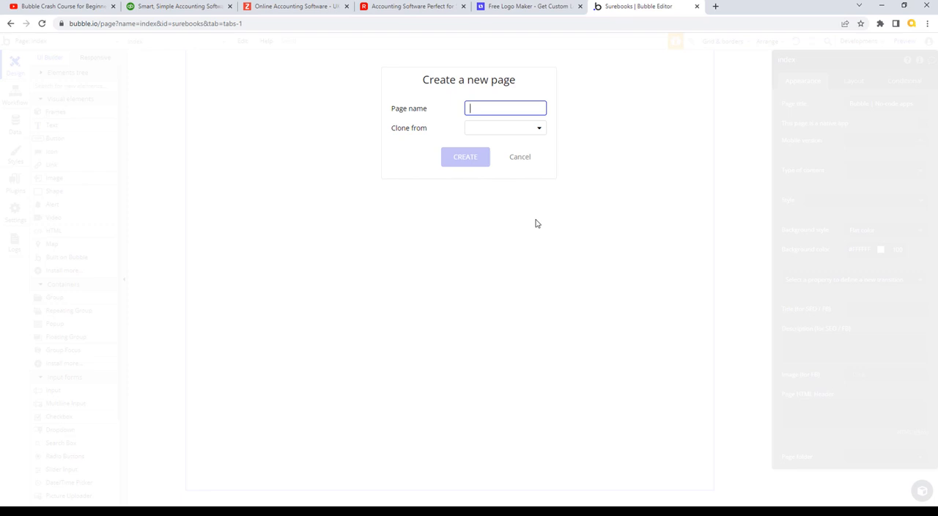
type("app")
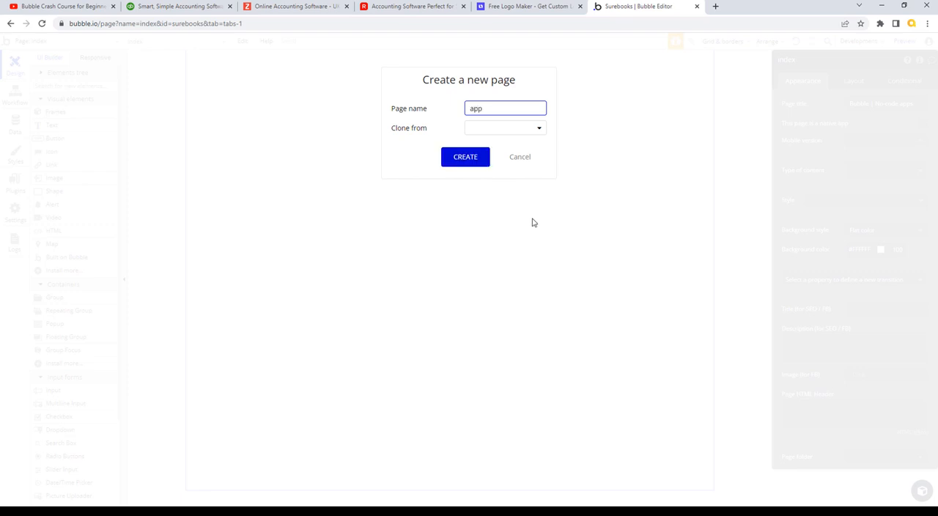
left_click(469, 156)
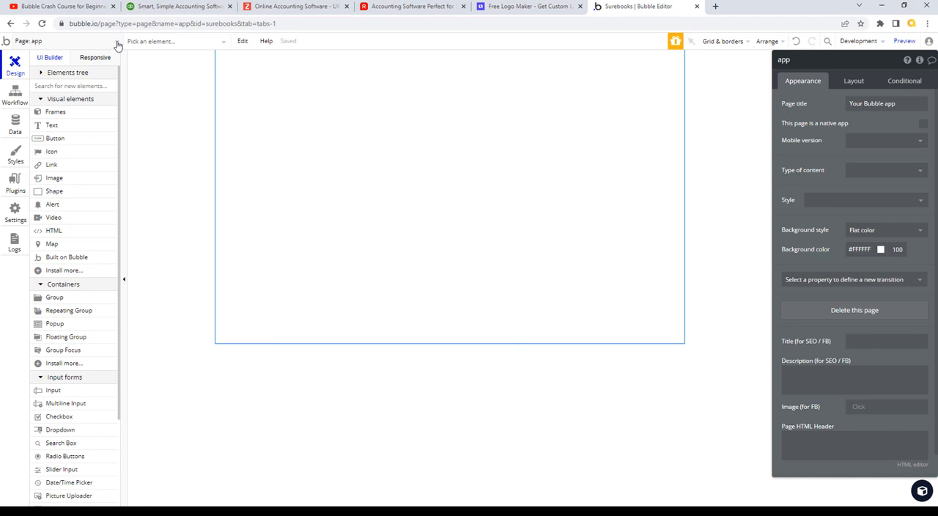
- Create another blank page named wire and select its canvas
left_click(117, 45)
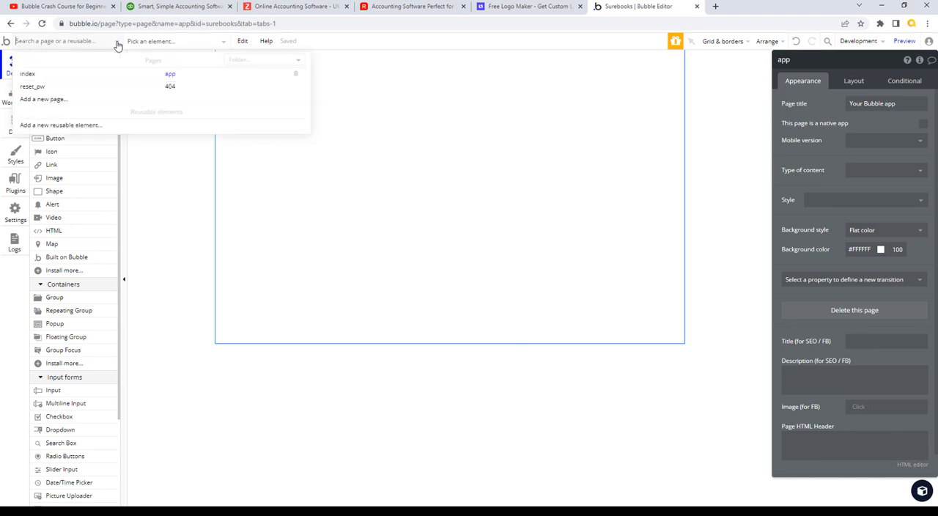
left_click(57, 101)
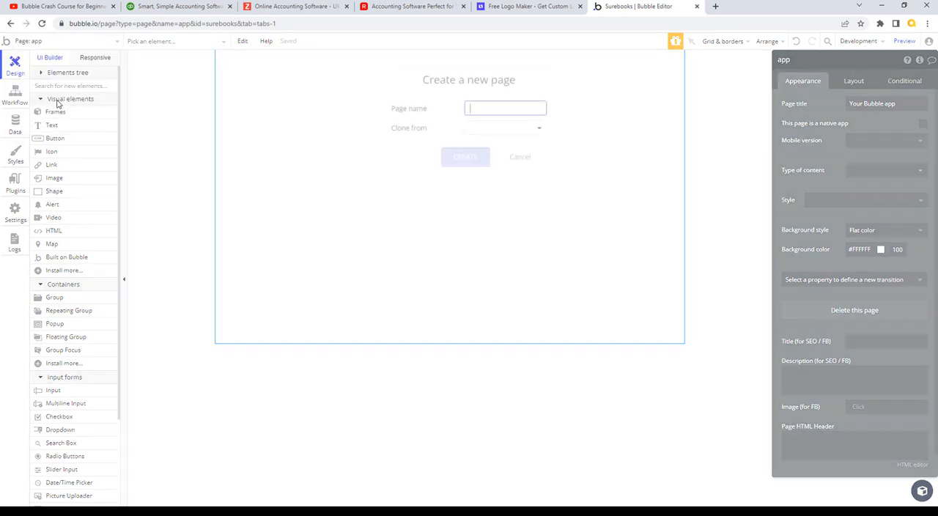
type("wire")
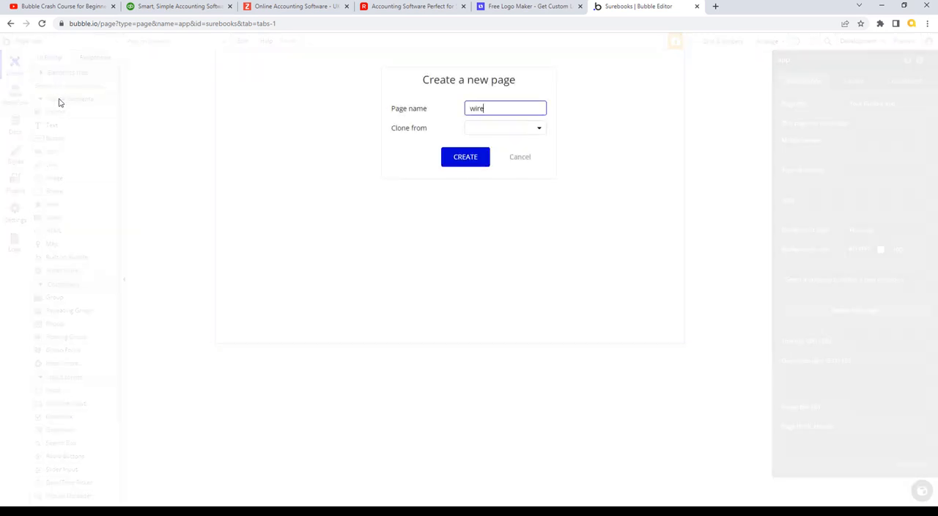
left_click(467, 159)
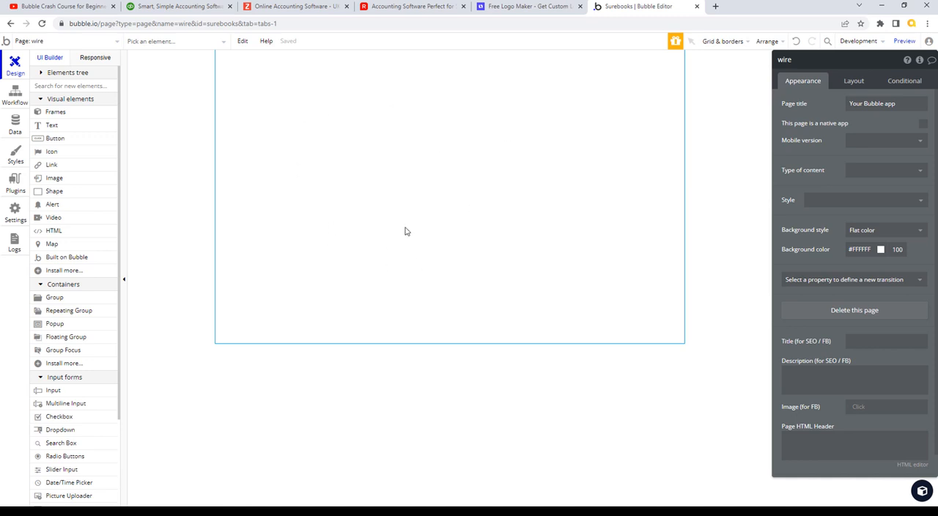
left_click(460, 233)
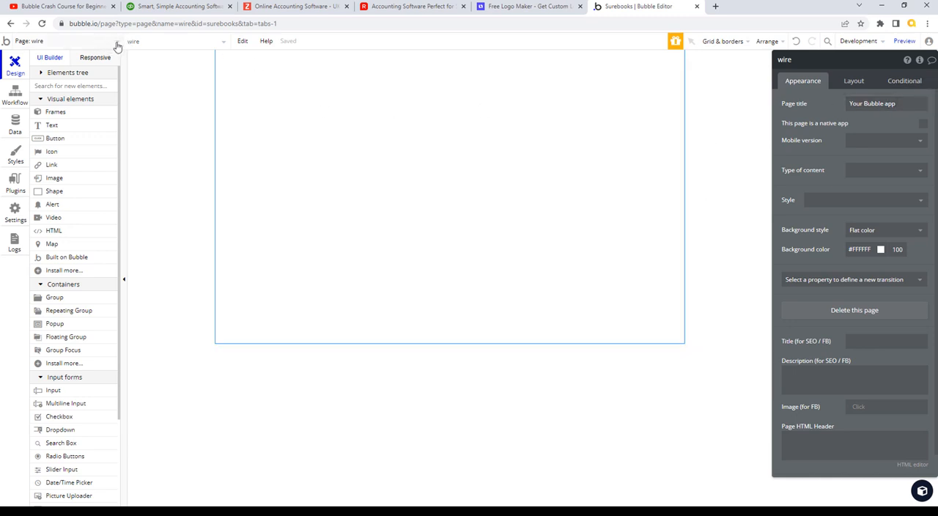
- Switch to QuickBooks and examine the dashboard's side navigation and company header, closing the account settings opened from it
left_click(182, 9)
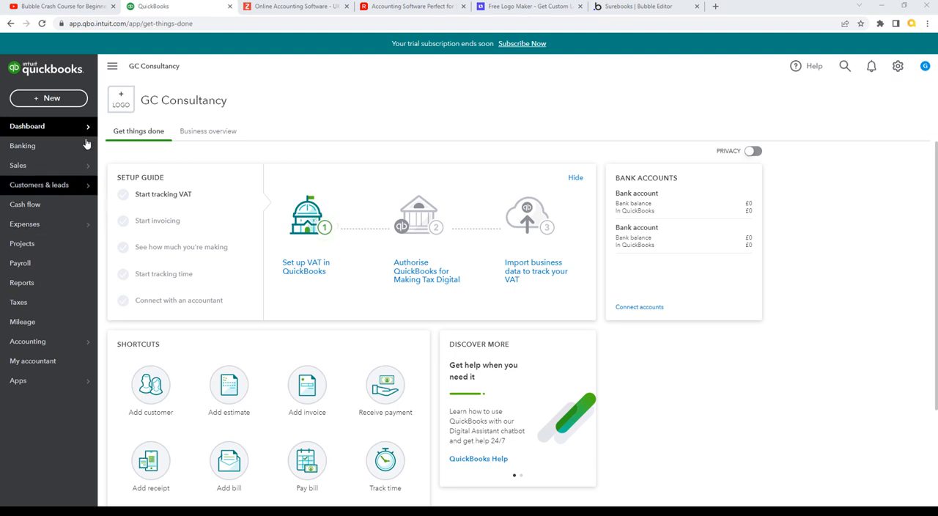
mouse_move(42, 136)
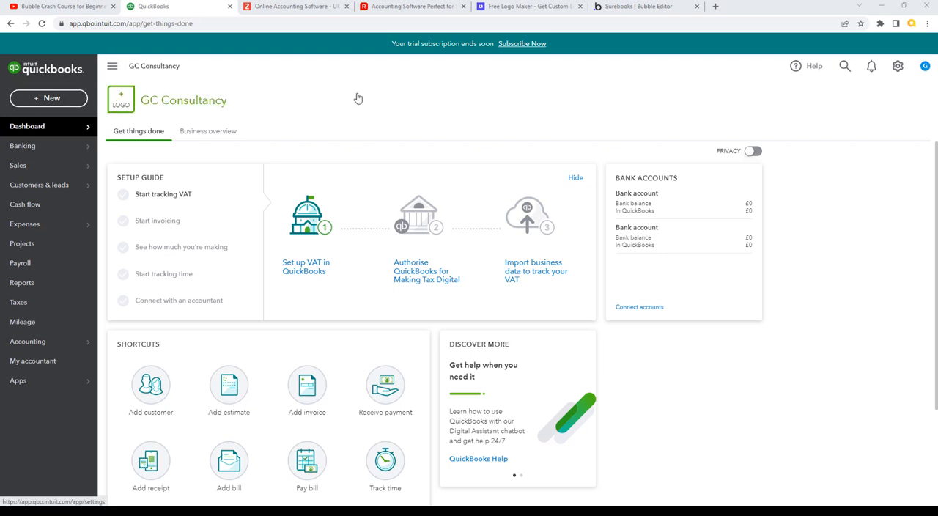
left_click(325, 98)
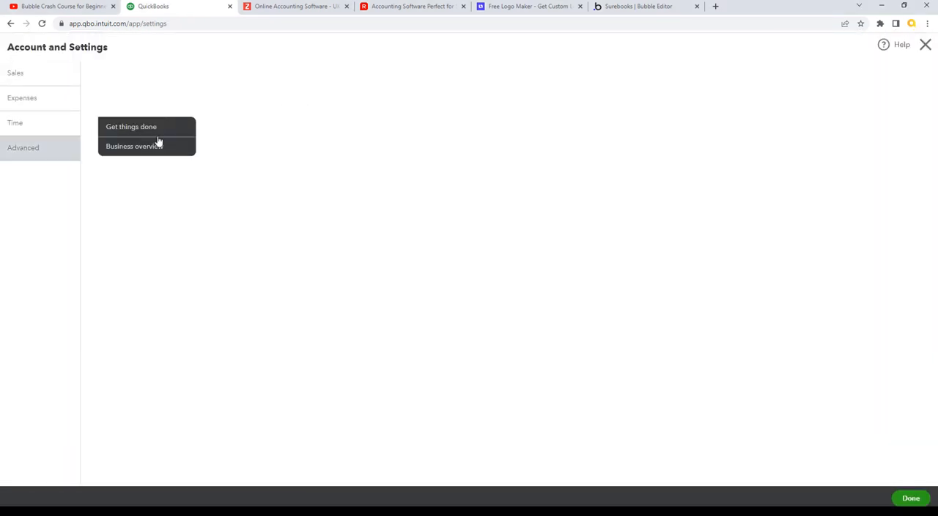
left_click(928, 46)
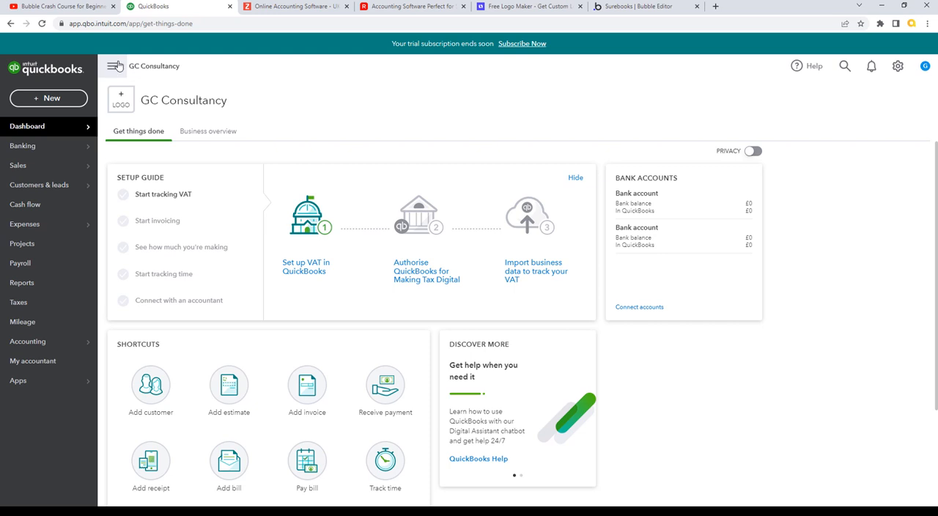
- Examine how the QuickBooks side navigation collapses and expands, and view the options behind the header's settings
left_click(112, 67)
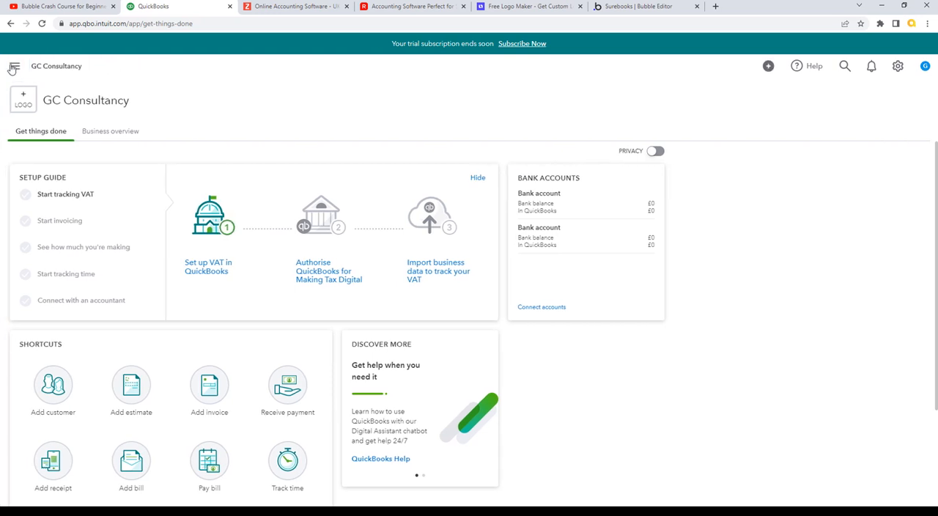
left_click(13, 66)
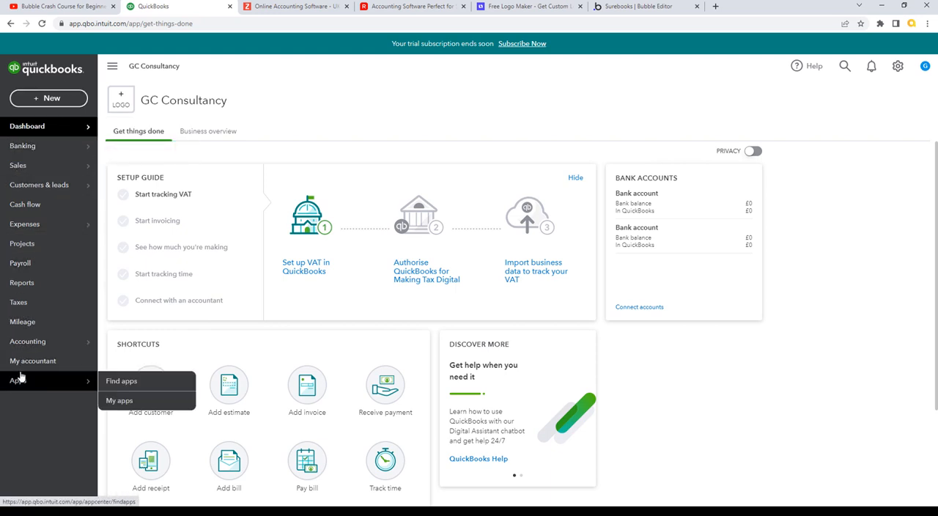
mouse_move(71, 129)
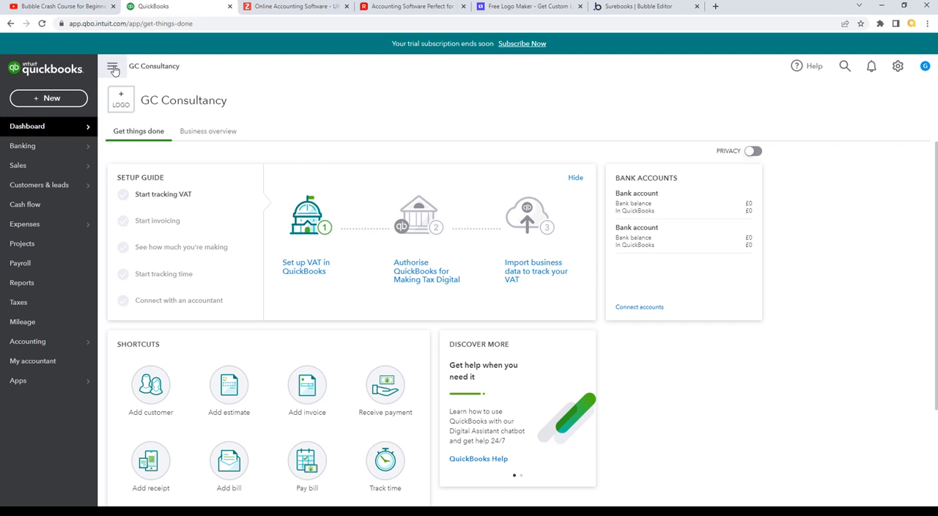
left_click(113, 68)
left_click(16, 67)
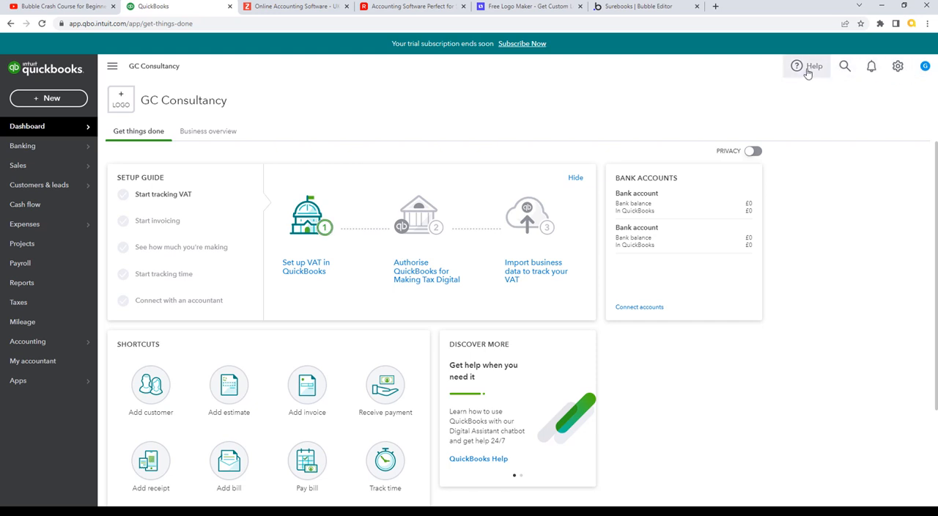
left_click(898, 67)
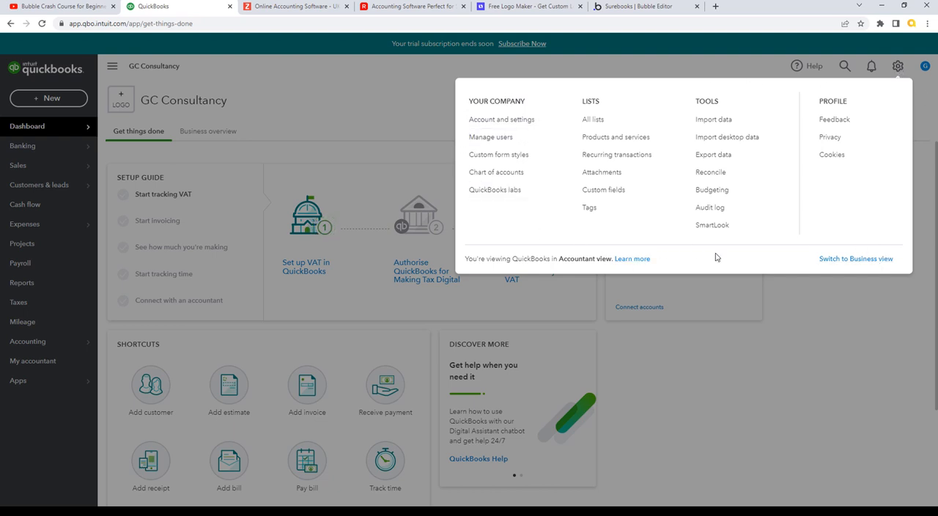
left_click(695, 60)
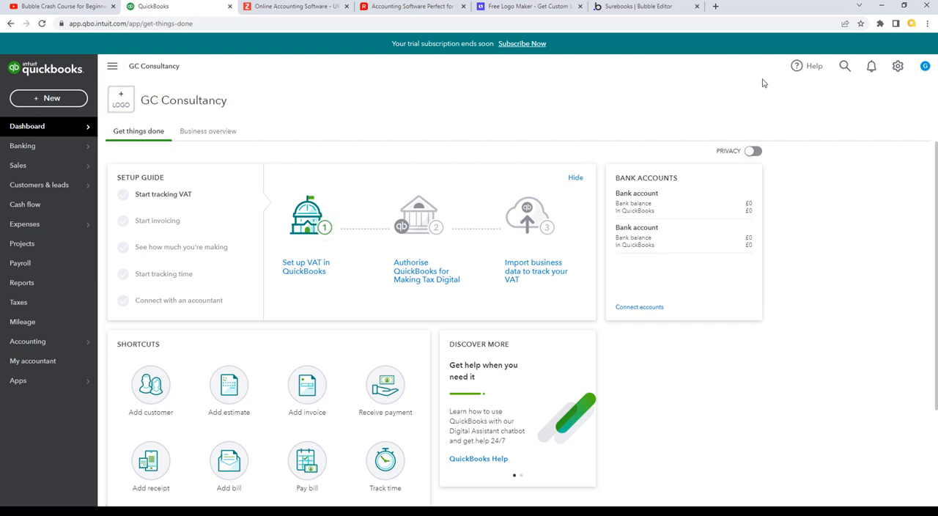
- Switch back to the Bubble editor and set the wire page's height to 900 and container layout to Align to parent
left_click(624, 7)
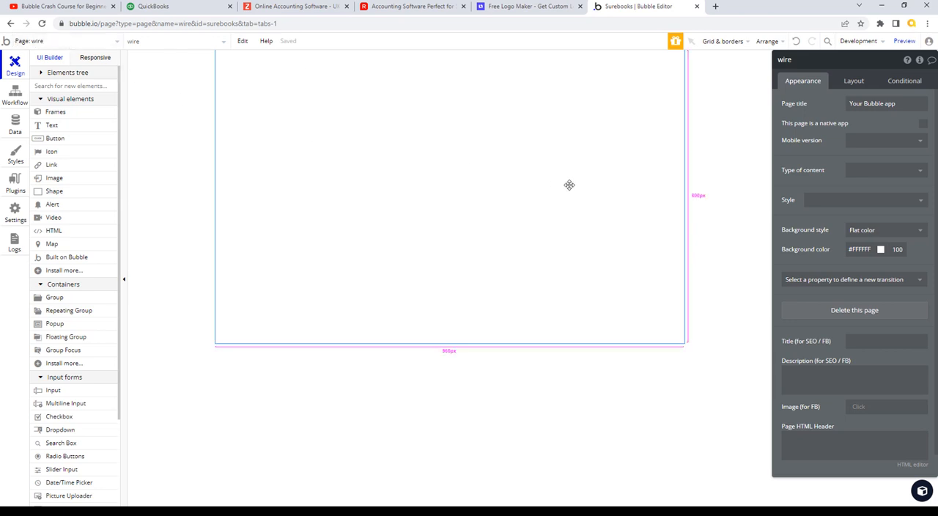
left_click(854, 82)
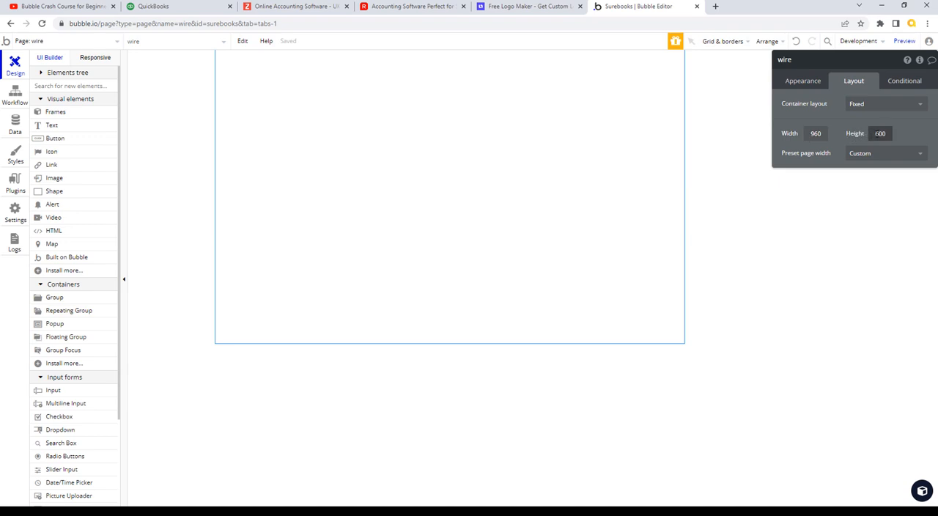
left_click_drag(876, 133, 896, 134)
type("900")
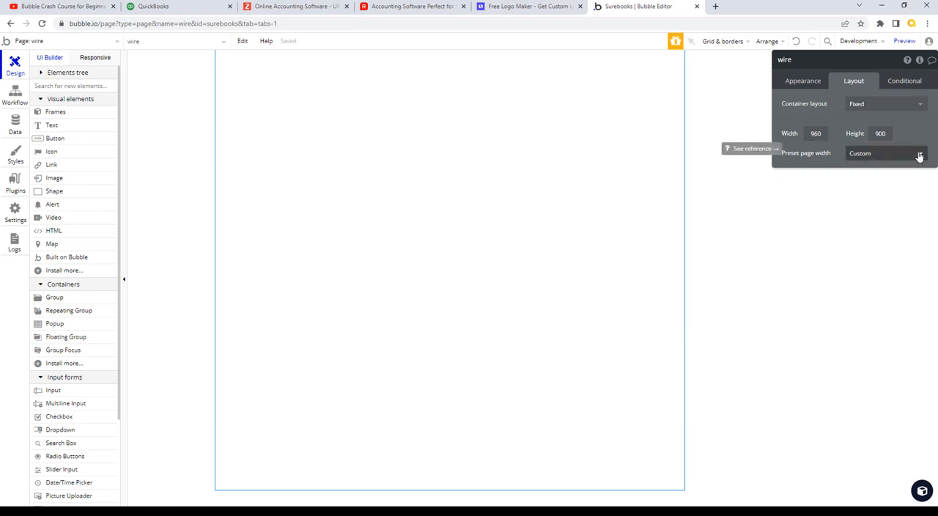
left_click(920, 106)
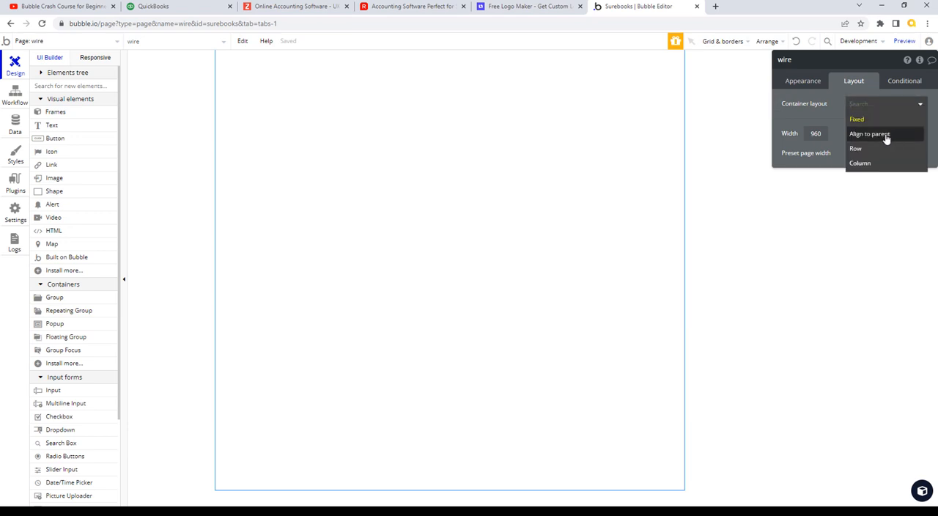
left_click(886, 136)
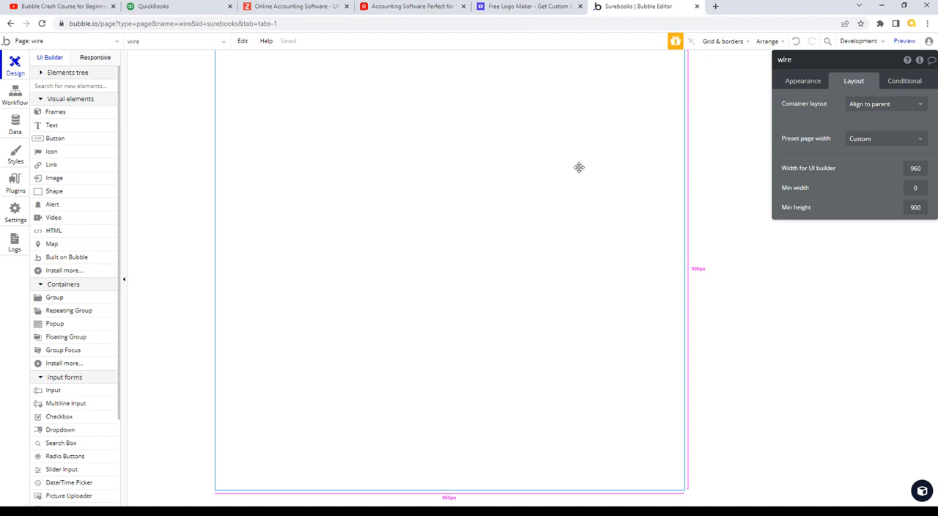
- Move the Bubble editor's browser tab directly beside QuickBooks, view the QuickBooks dashboard and return to the editor
double_click(915, 168)
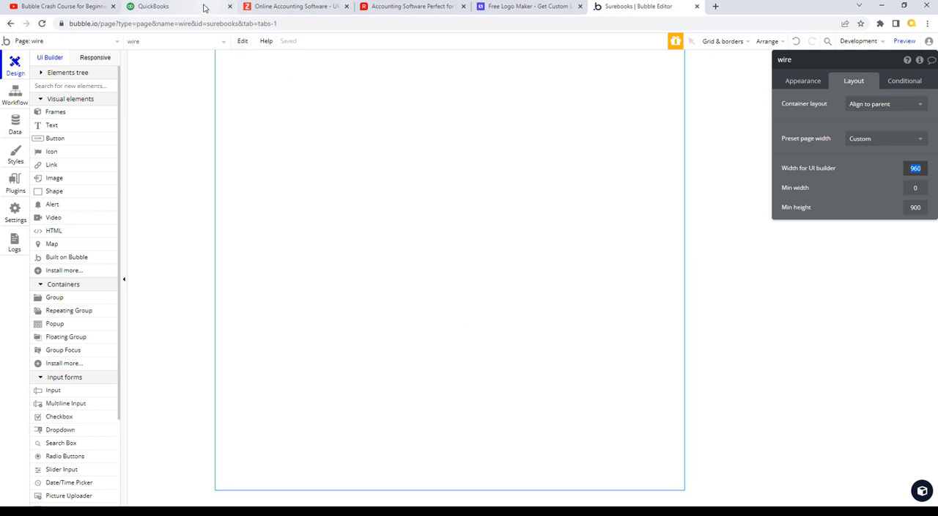
left_click(153, 7)
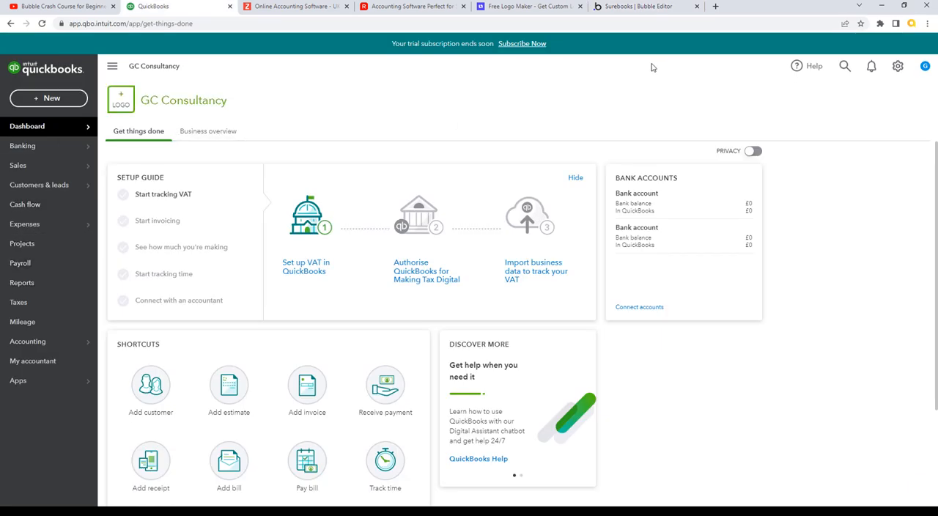
left_click_drag(637, 7, 300, 9)
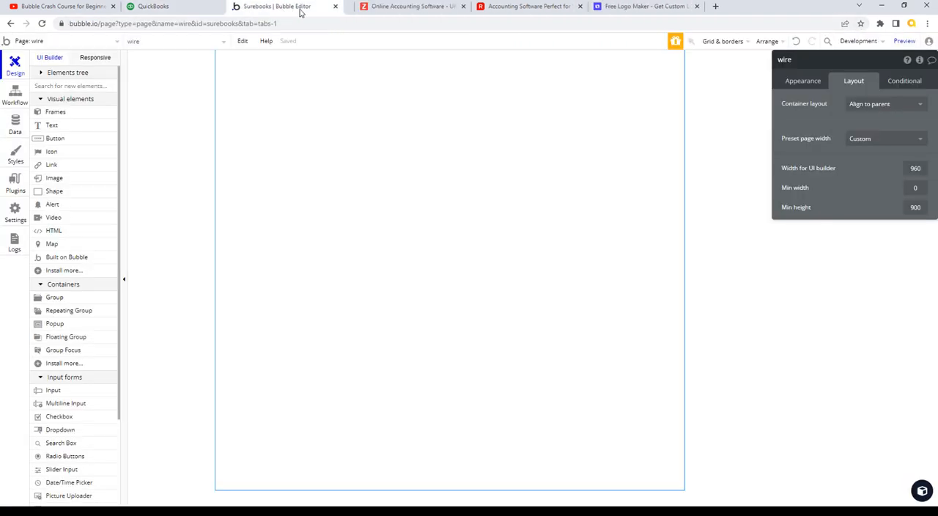
left_click(203, 9)
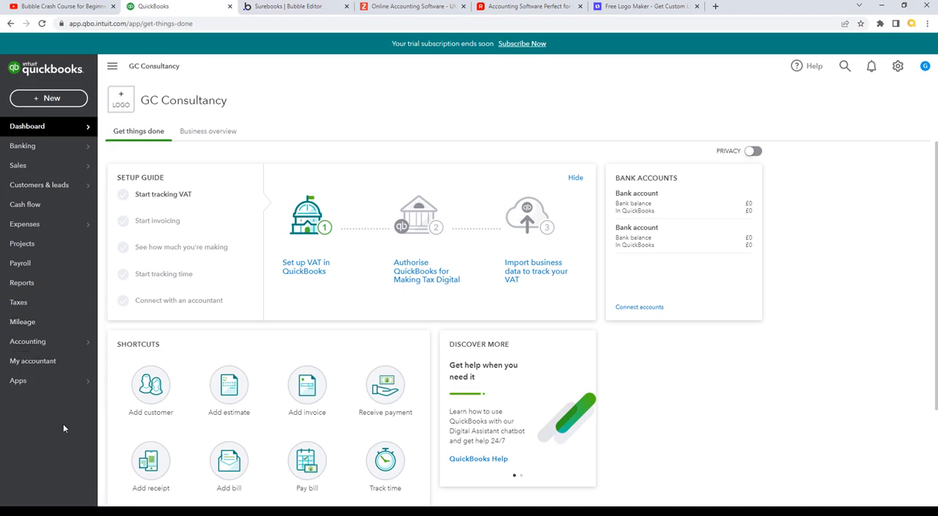
left_click(286, 9)
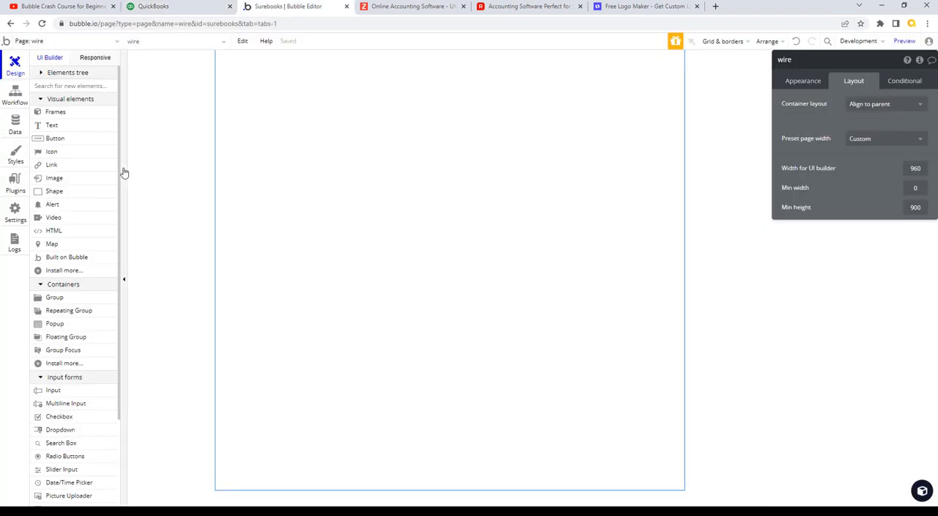
- Add a floating group at the wire page's upper-left corner, set its container layout to Align to parent and review its appearance settings
left_click_drag(119, 230, 123, 302)
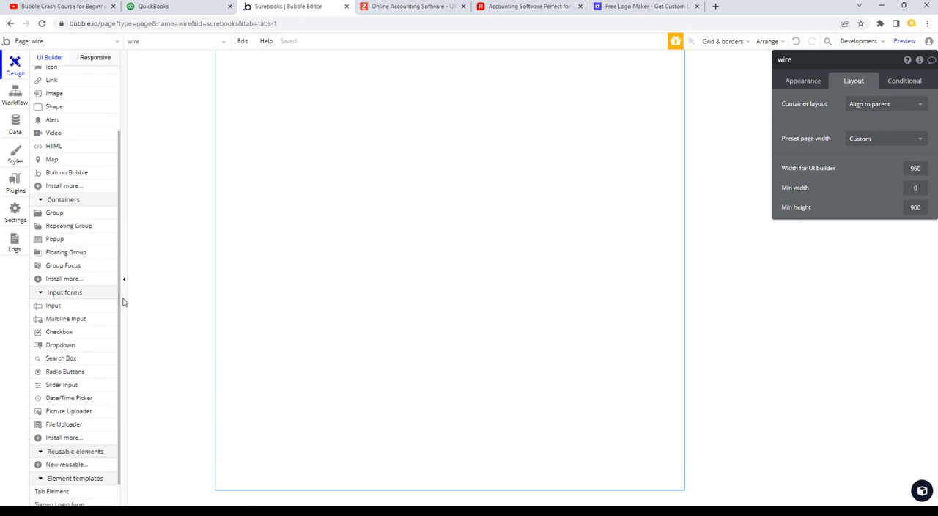
left_click(76, 250)
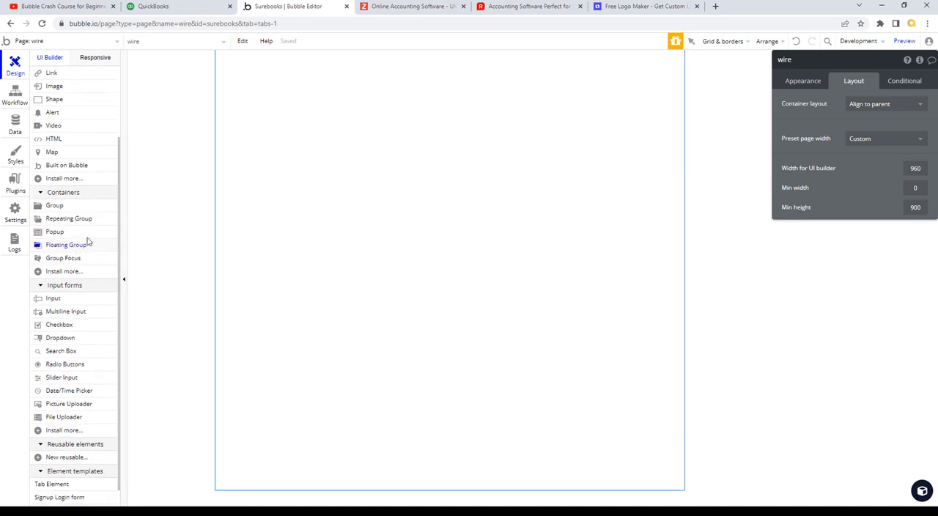
left_click(249, 118)
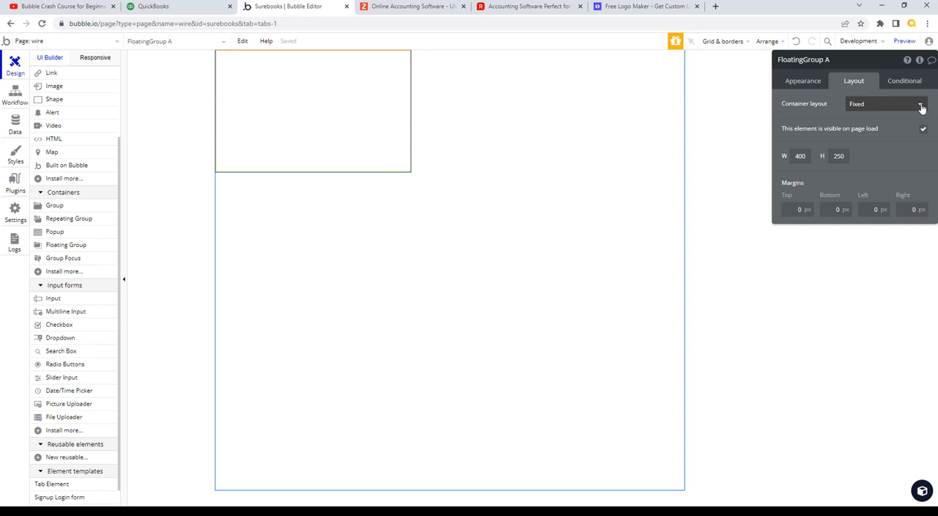
left_click(921, 107)
left_click(882, 138)
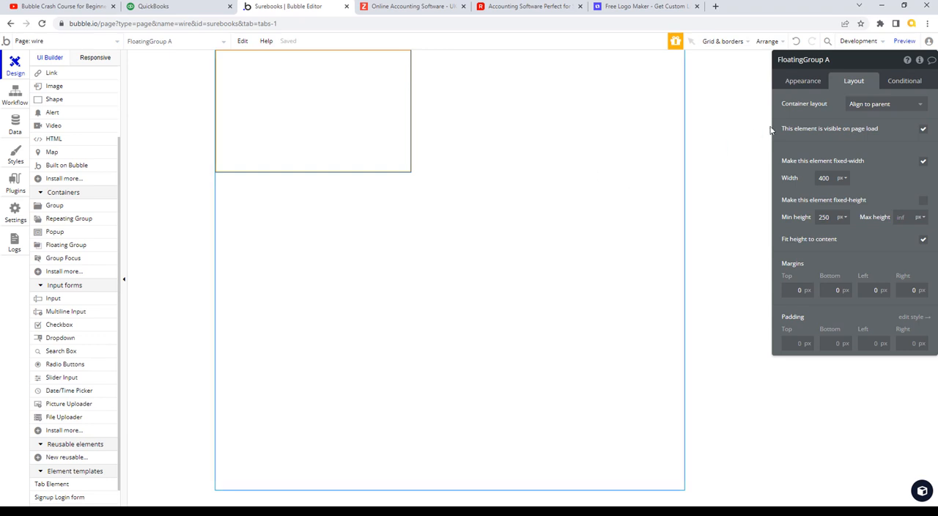
left_click(814, 82)
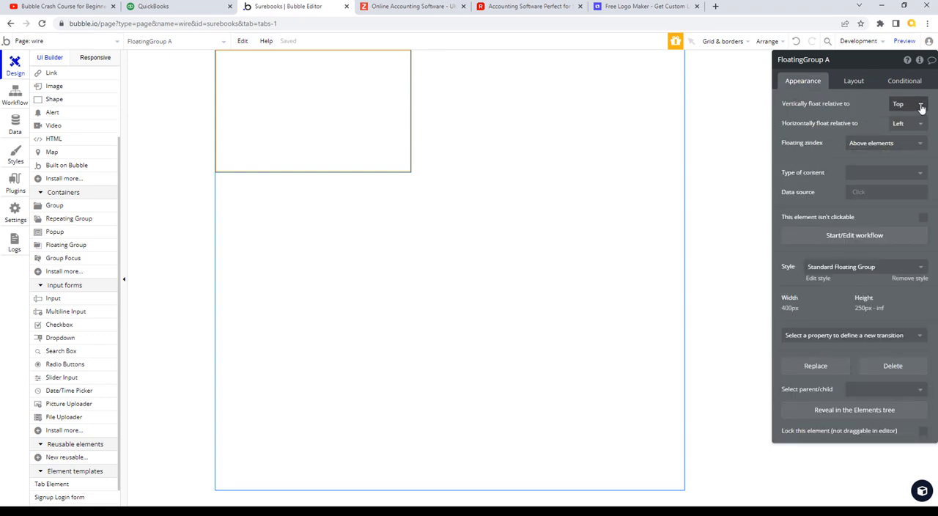
left_click(857, 85)
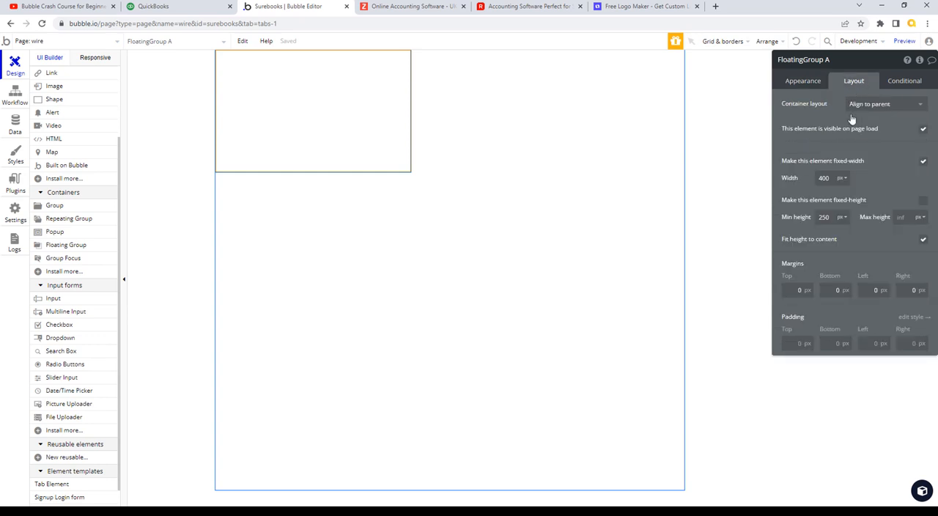
- Give the floating group a fixed height of 100%, briefly checking the QuickBooks dashboard for reference
double_click(832, 217)
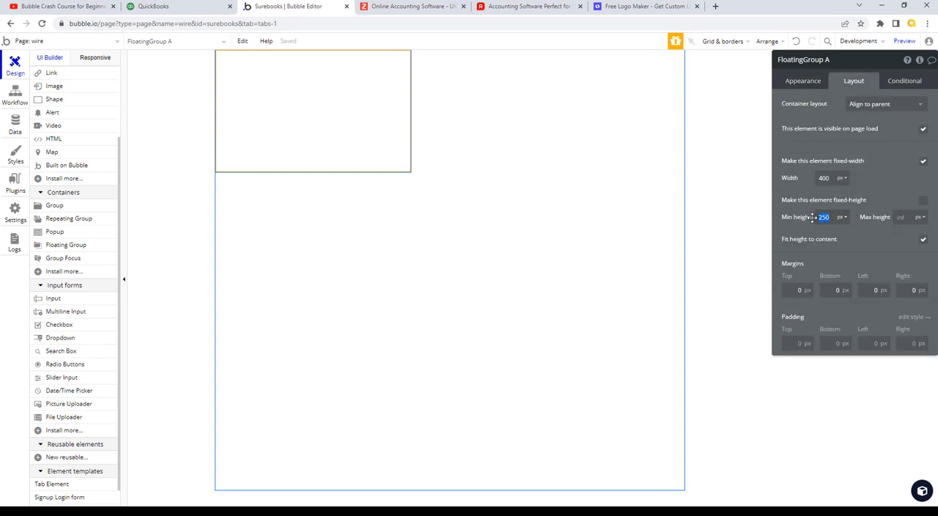
left_click(155, 7)
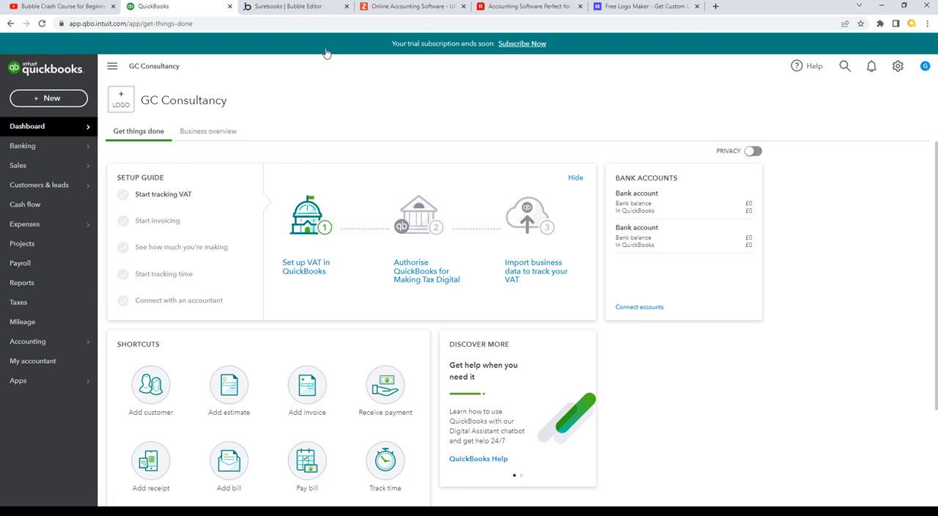
left_click(307, 9)
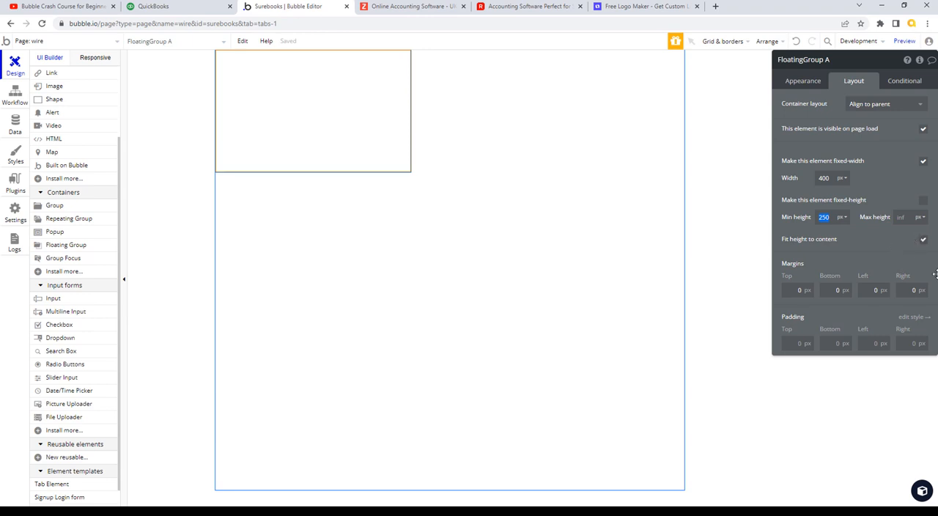
left_click(922, 200)
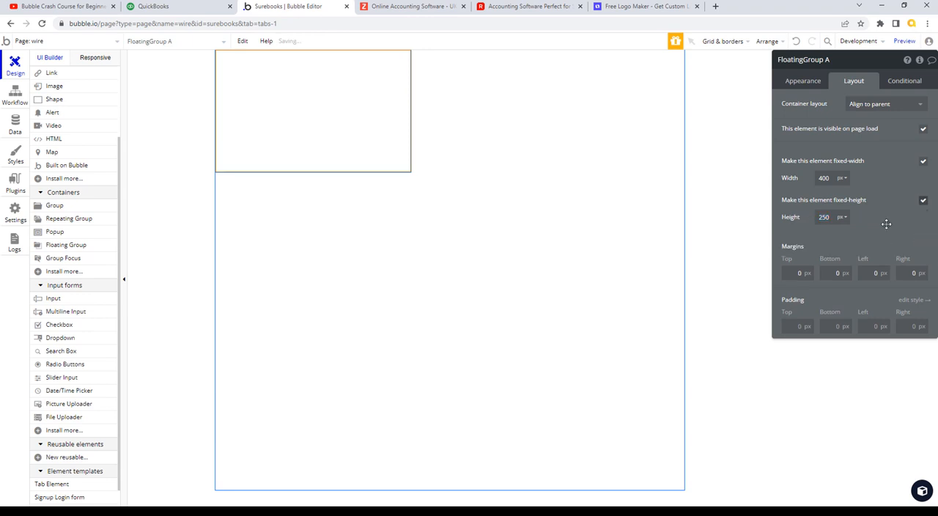
type("100")
left_click(843, 218)
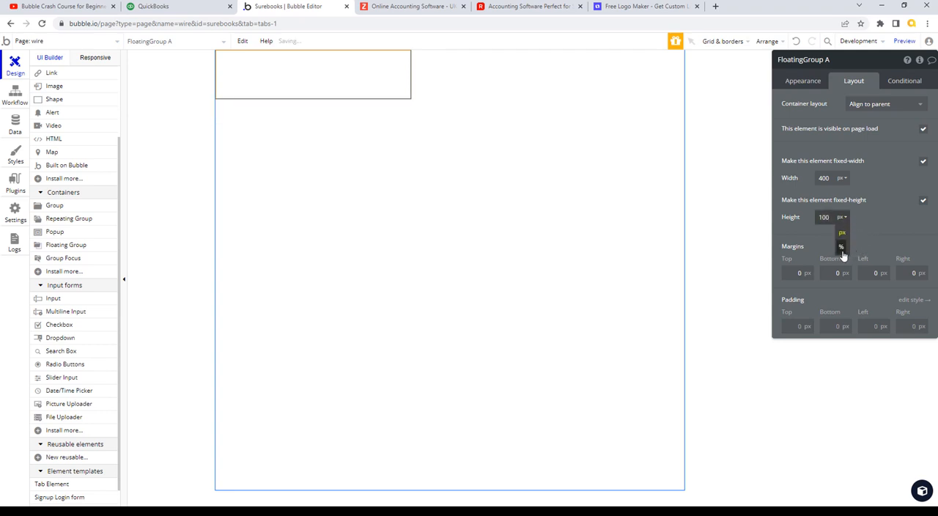
left_click(842, 251)
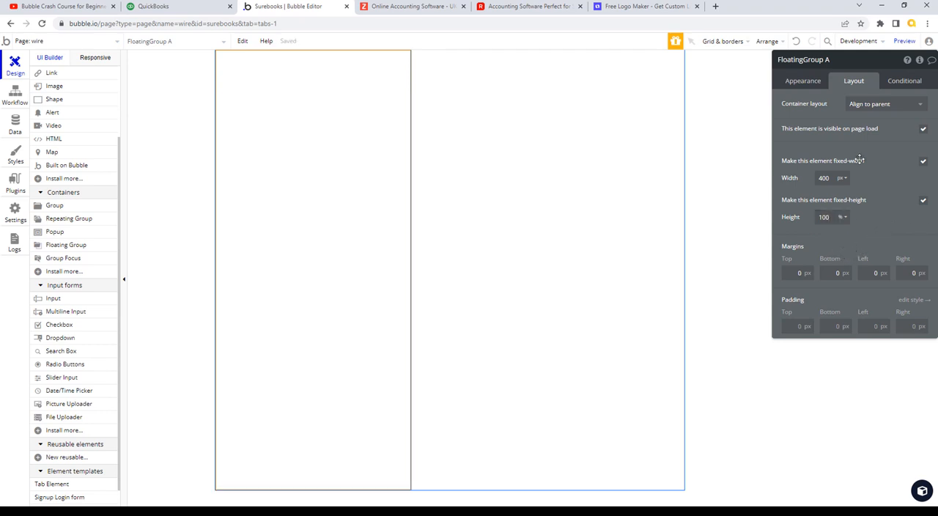
- Try minimum and maximum widths of 160 px on the floating group without fixed width, and restore the fixed-width setting
left_click(831, 177)
left_click(923, 164)
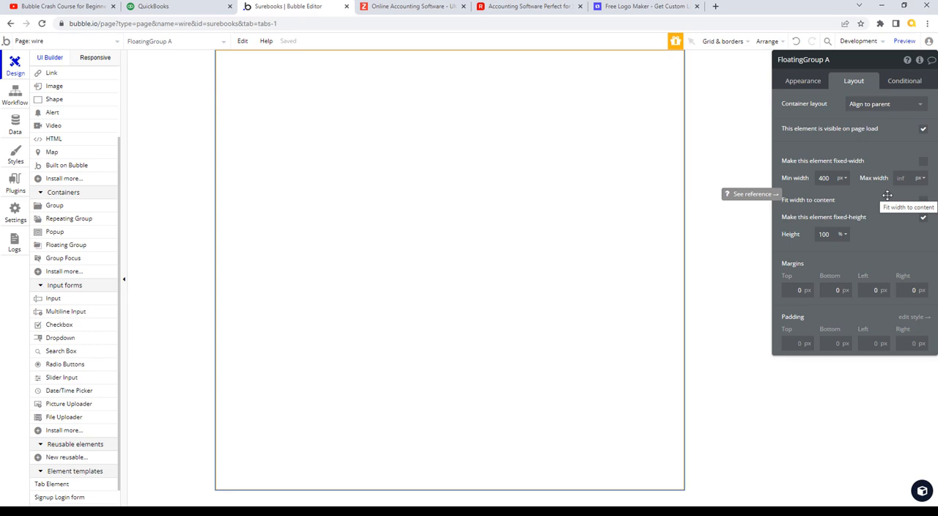
double_click(823, 178)
type("160")
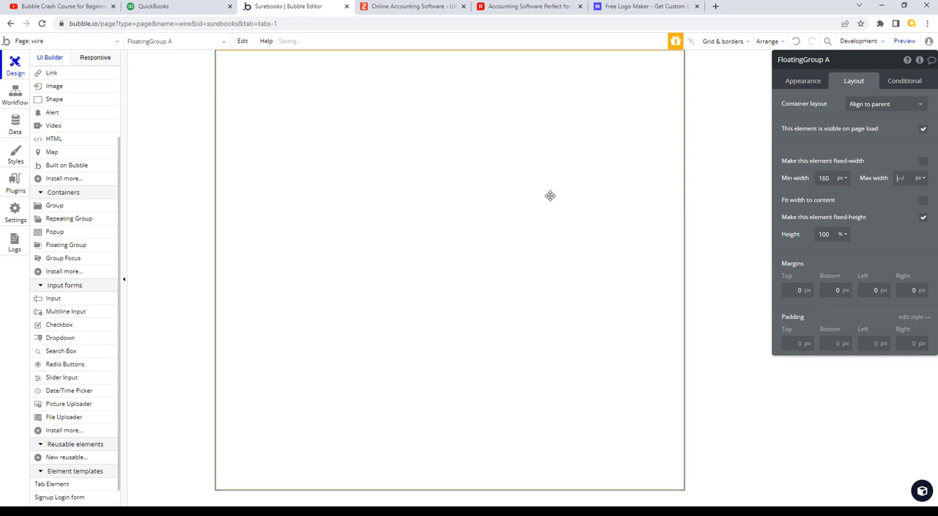
left_click(910, 181)
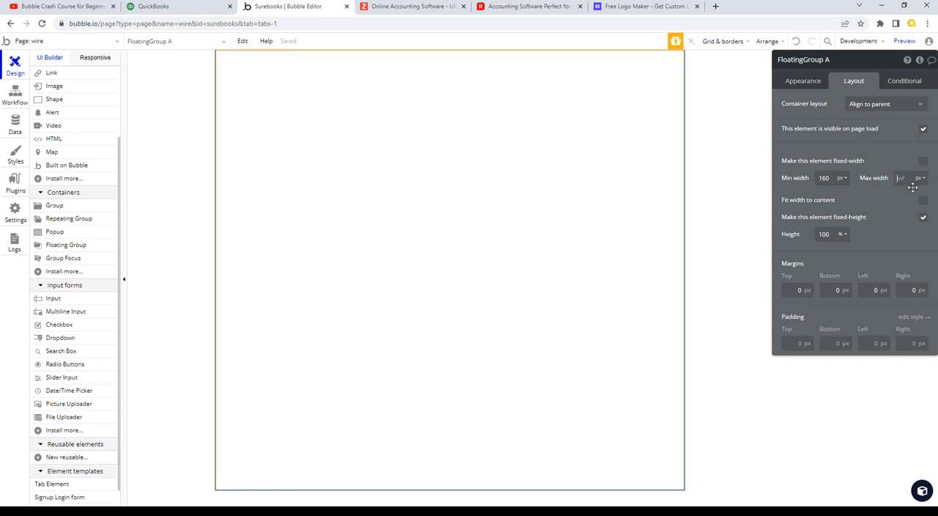
type("160")
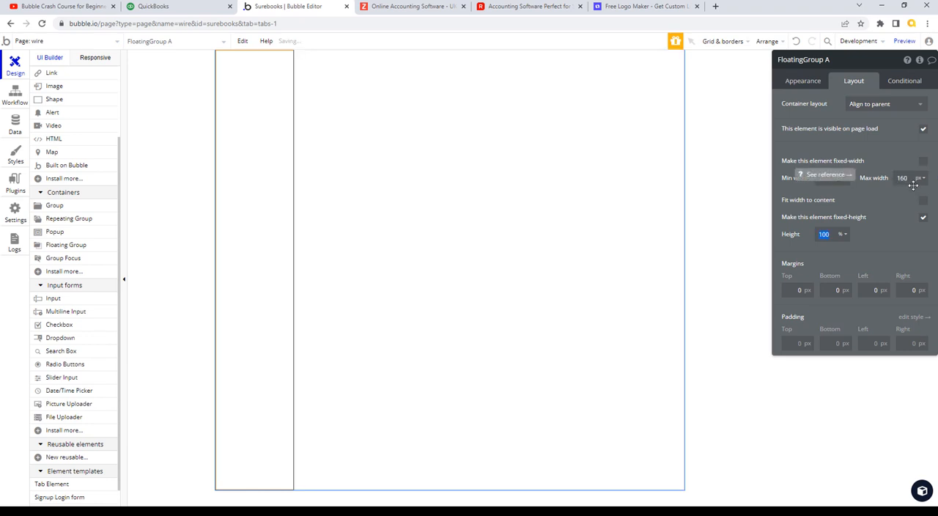
left_click(922, 162)
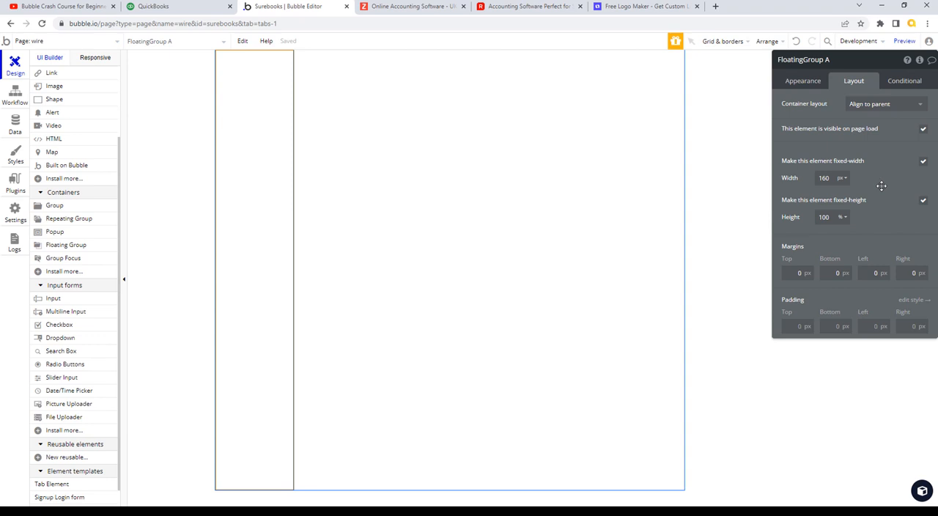
- Try a fixed width of 240 px for the floating group and settle on 200 px
double_click(812, 178)
type("240")
key("Tab")
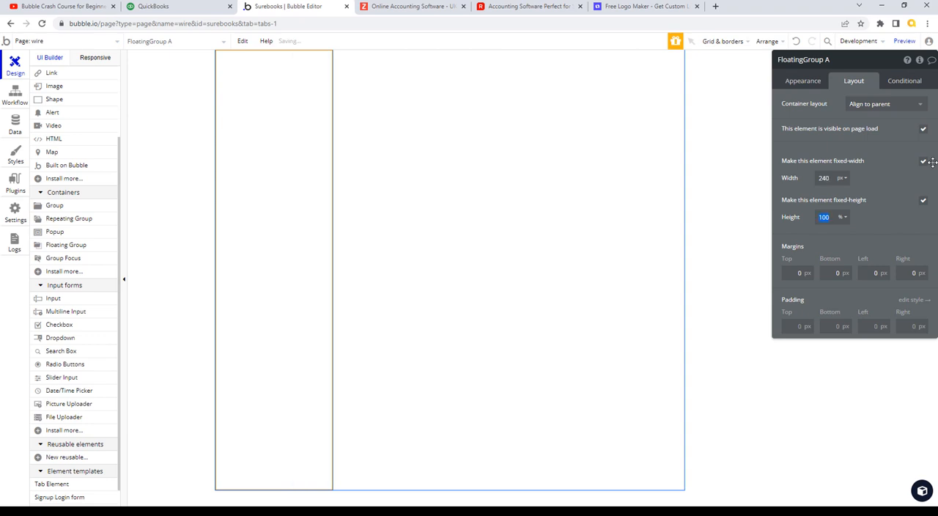
double_click(823, 178)
type("200")
key("Tab")
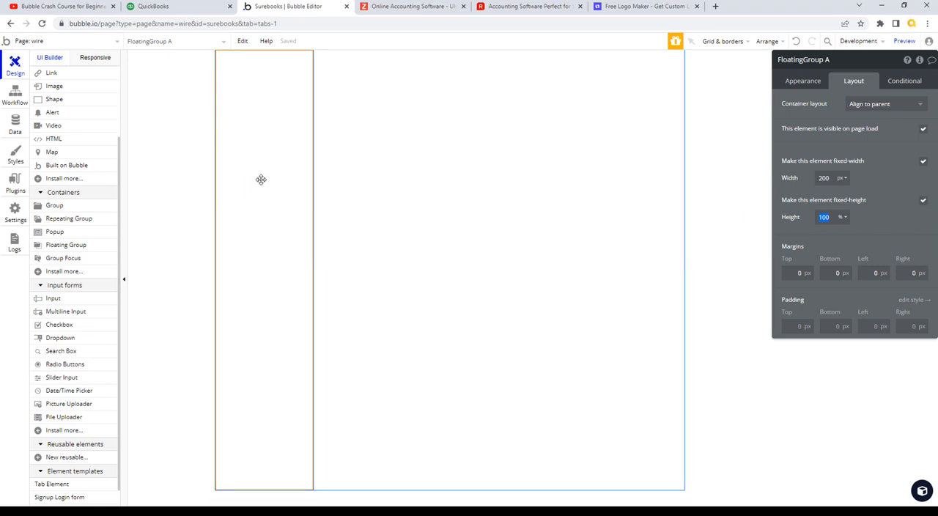
- Switch to QuickBooks, bring up Snagit Editor over it and sample the side navigation's dark background as the fill colour
left_click(196, 12)
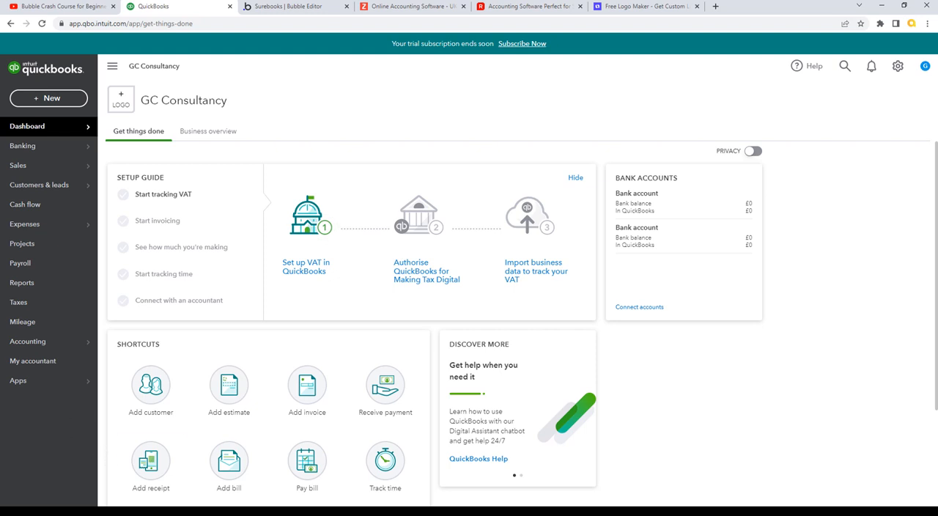
key("alt+Tab")
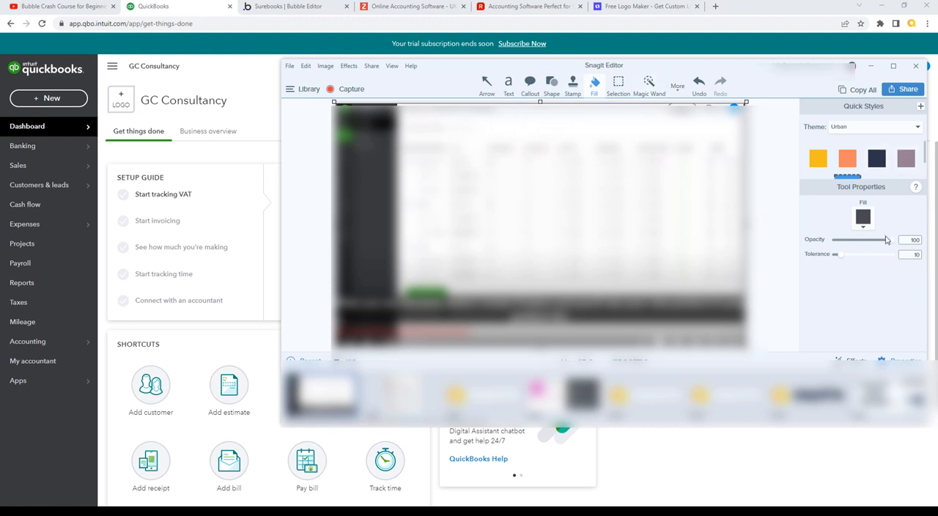
left_click(863, 229)
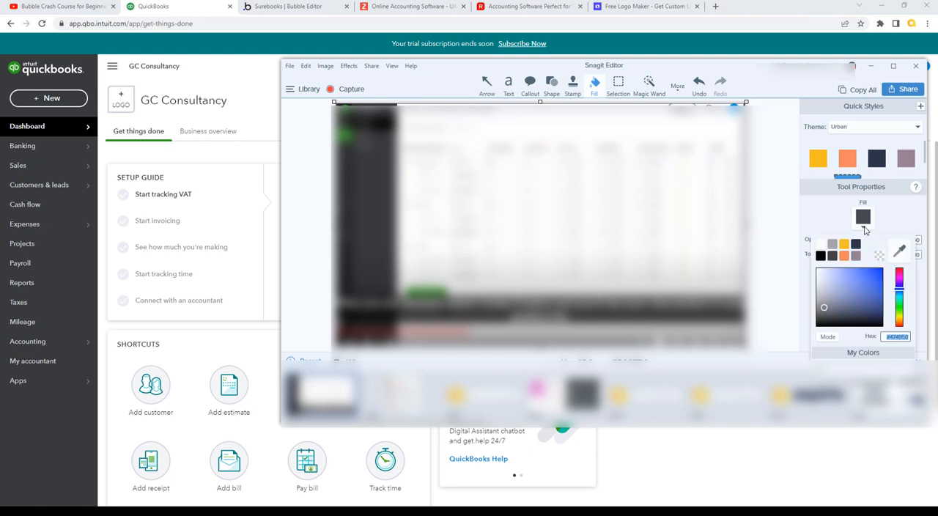
left_click(900, 254)
left_click(88, 297)
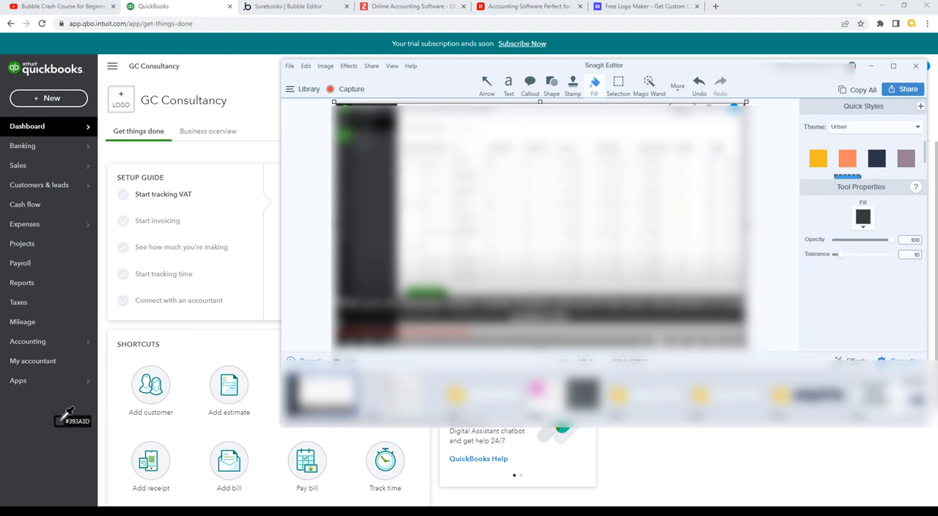
- Copy the sampled fill colour's hex code #393A3D and minimize Snagit Editor
left_click(864, 228)
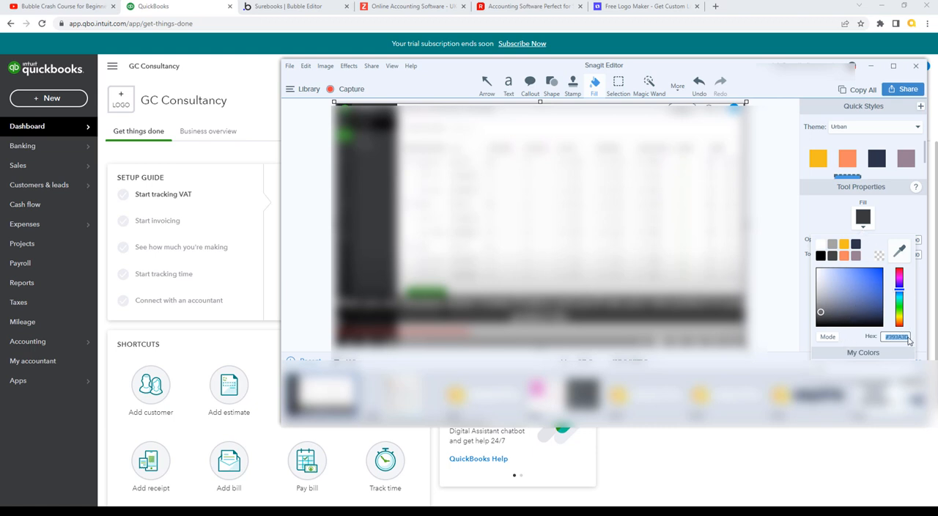
left_click(907, 337)
left_click_drag(907, 336, 872, 339)
key("ctrl+c")
left_click(871, 66)
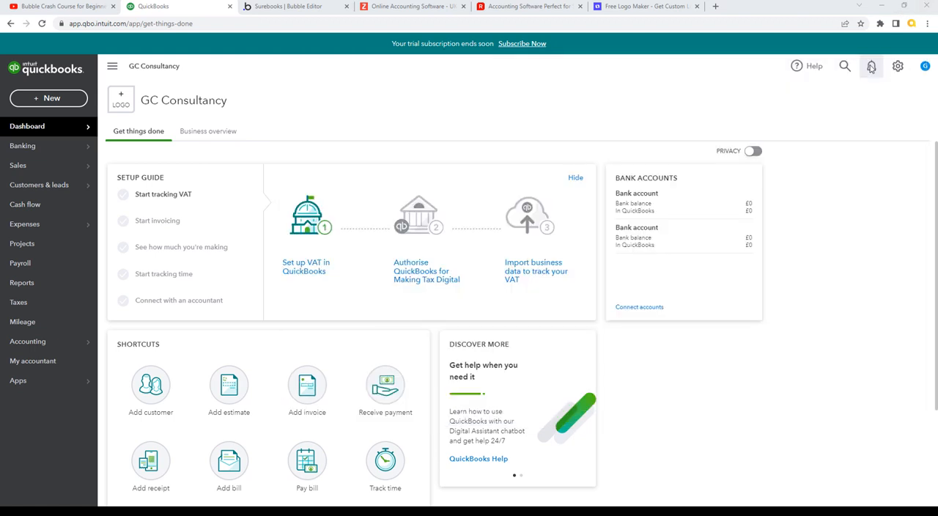
- Switch back to the Bubble editor and remove the Standard Floating Group style from the floating group
left_click(288, 6)
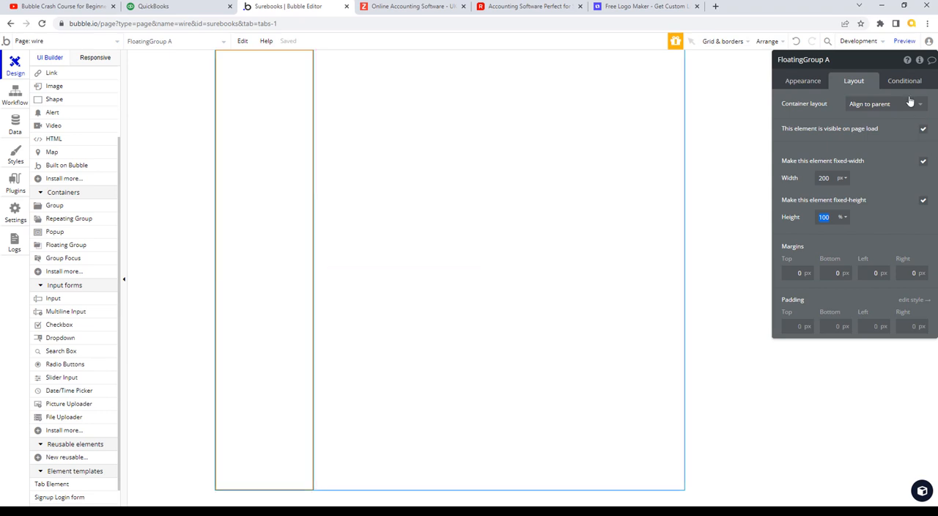
left_click(798, 80)
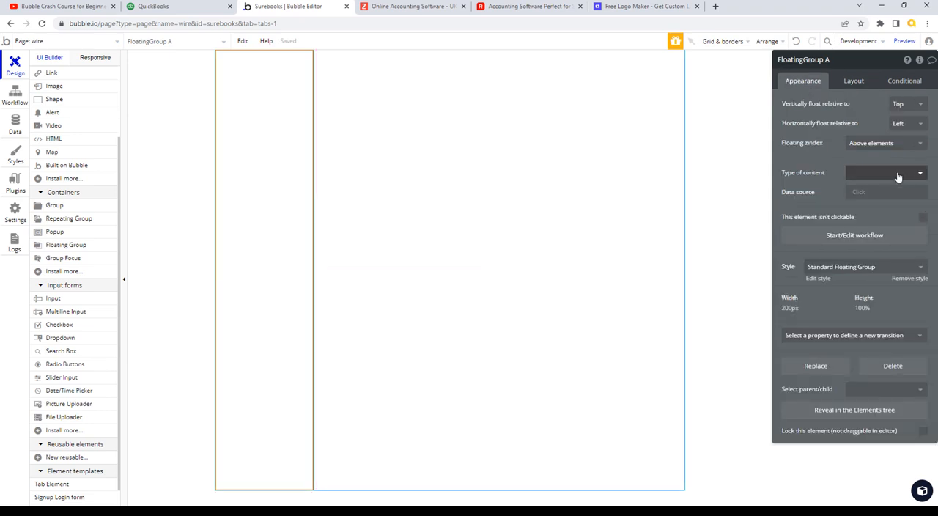
left_click(920, 269)
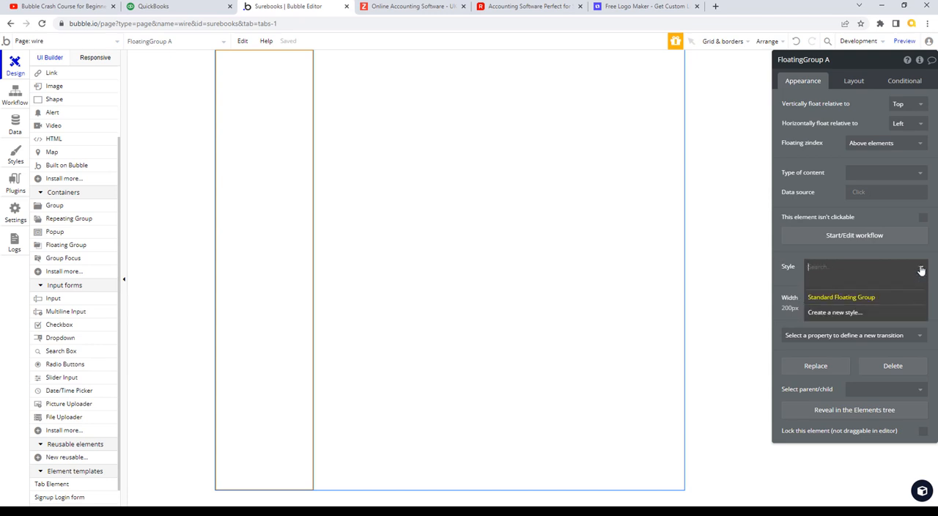
left_click(786, 279)
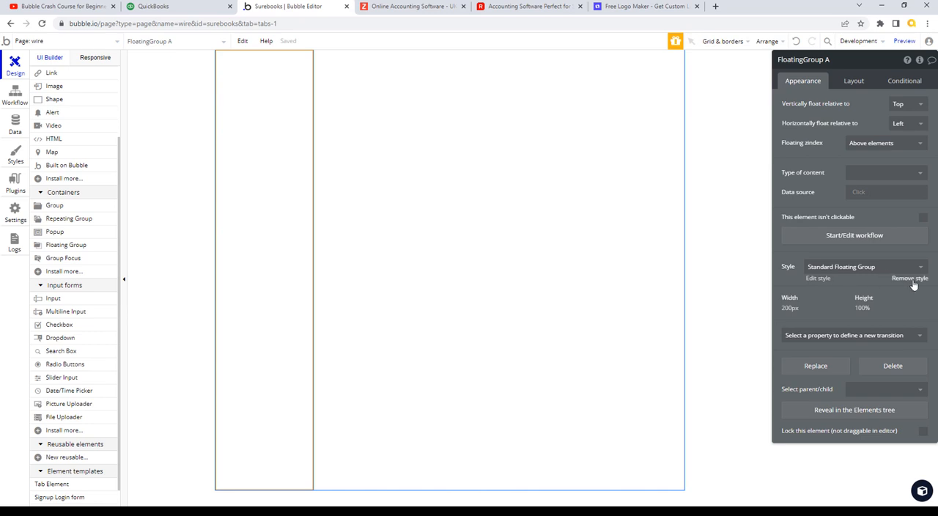
left_click(910, 278)
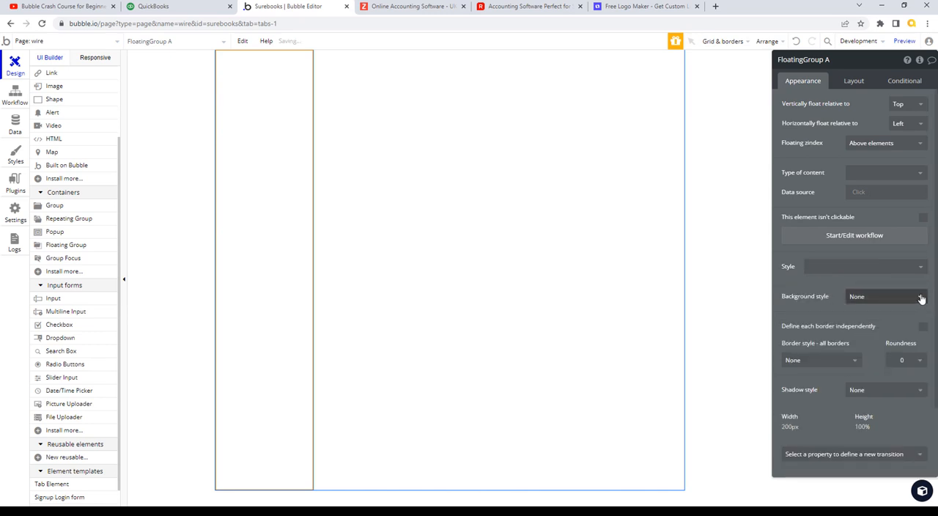
- Set the floating group's background style to Flat color with the copied colour #393A3D
left_click(918, 296)
left_click(869, 328)
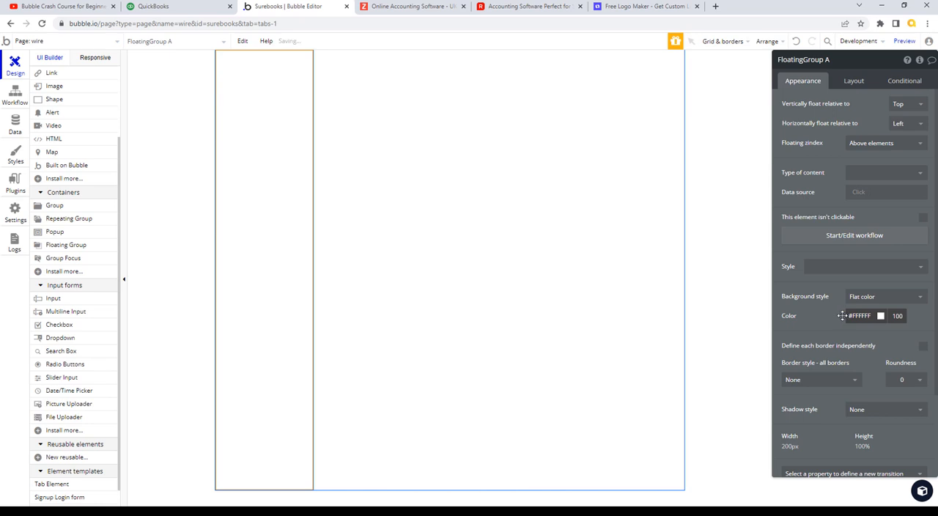
left_click(860, 316)
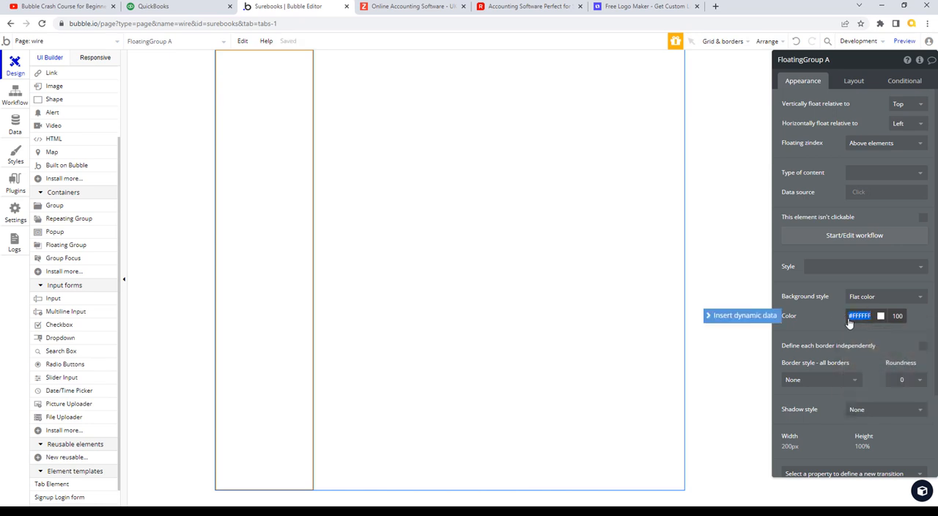
key("ctrl+v")
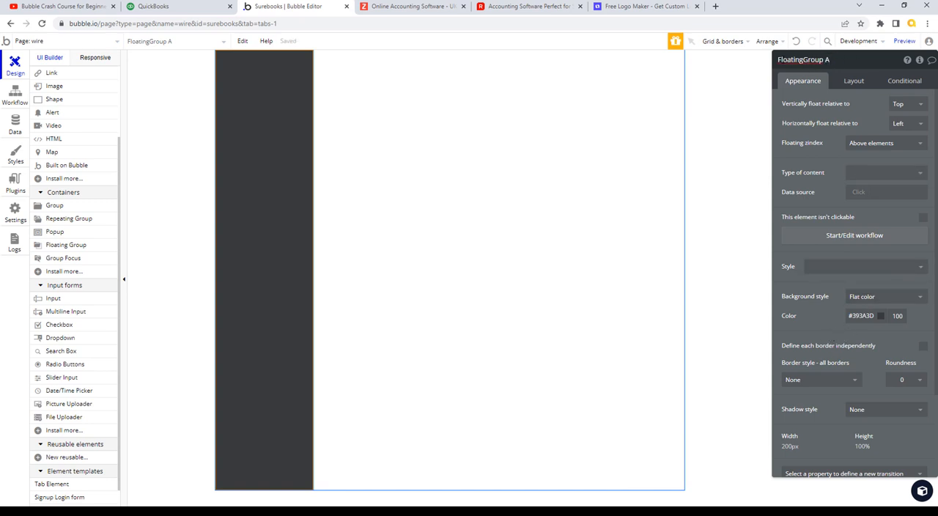
- Rename the floating group to FG Main Nav and expand the elements tree
left_click_drag(845, 64, 848, 62)
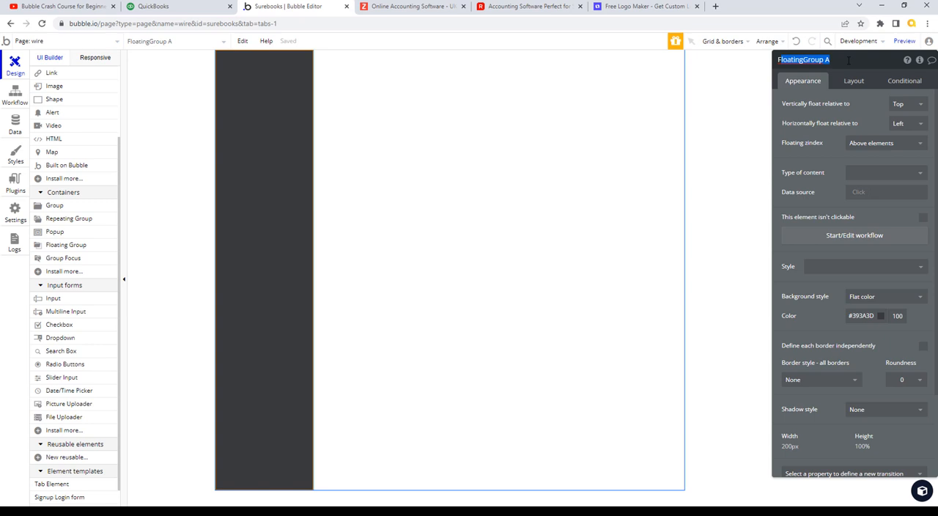
type("G")
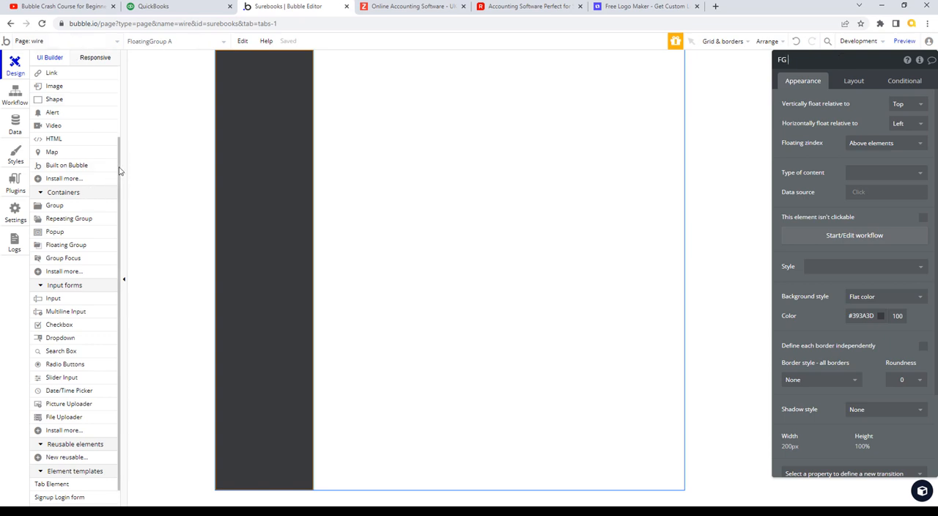
left_click_drag(121, 170, 132, 80)
left_click(41, 99)
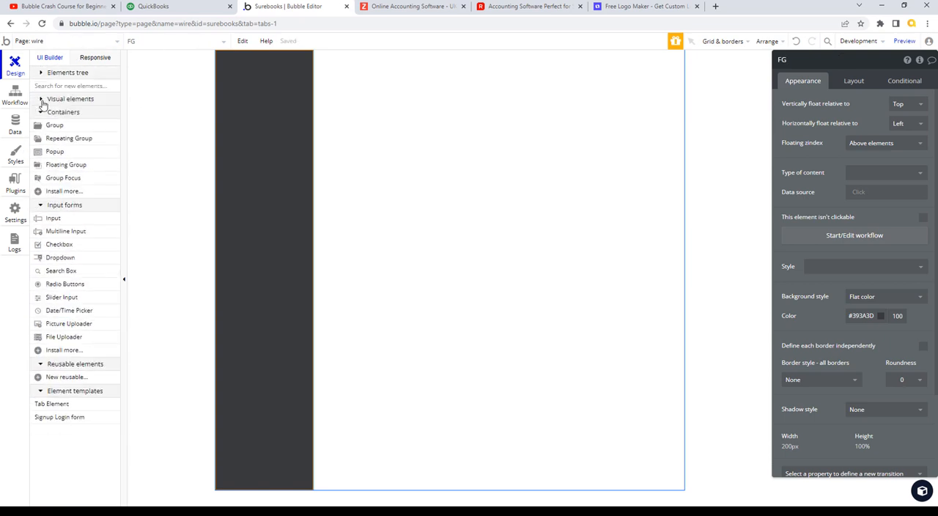
left_click(42, 100)
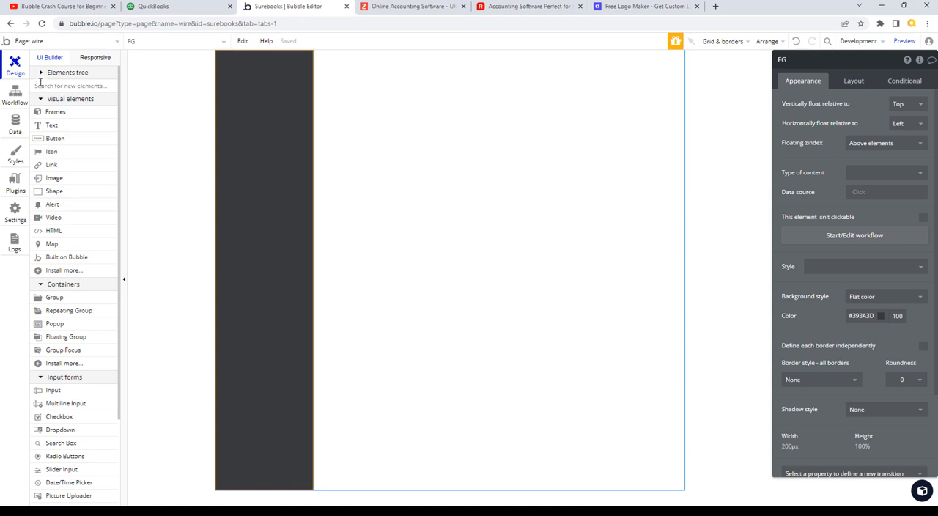
left_click(41, 73)
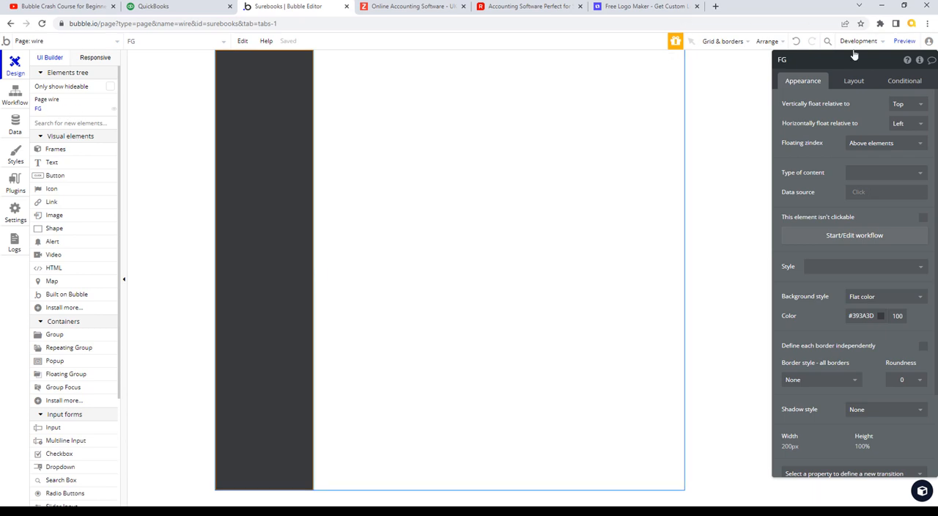
left_click(790, 59)
type("Main Nam")
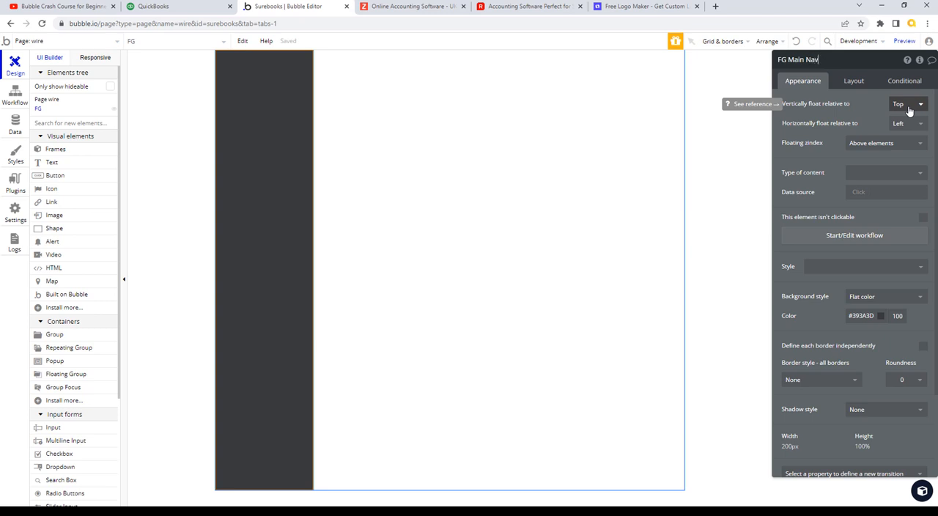
- Create a new Floating Group style named Main Nav based on FG Main Nav's current styling
left_click(800, 94)
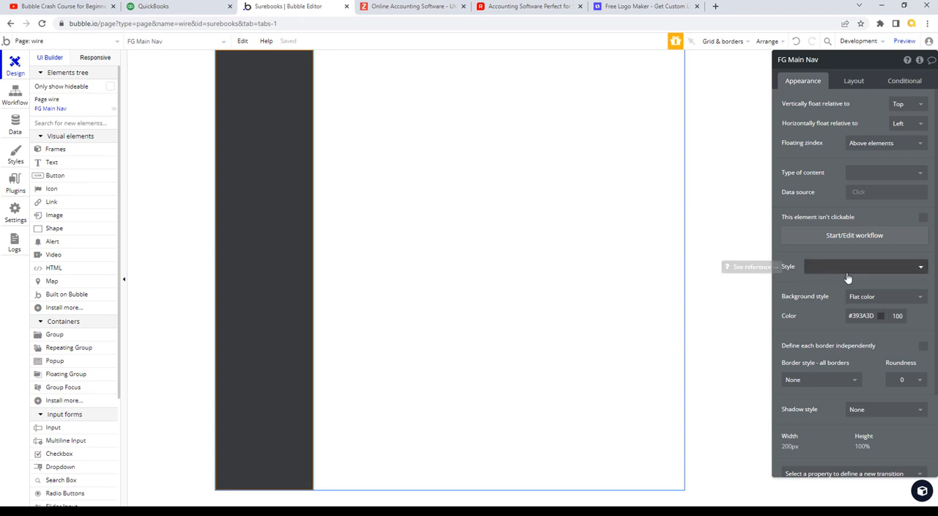
left_click(921, 271)
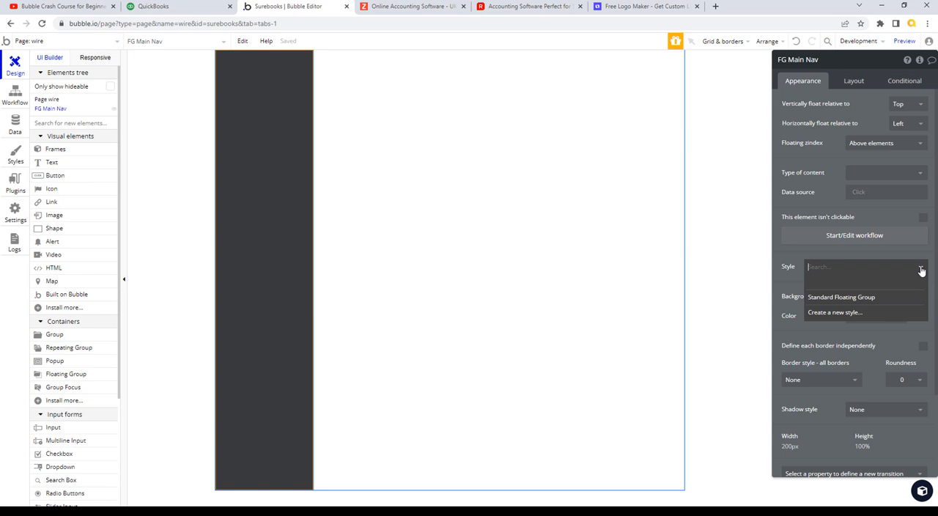
left_click(861, 315)
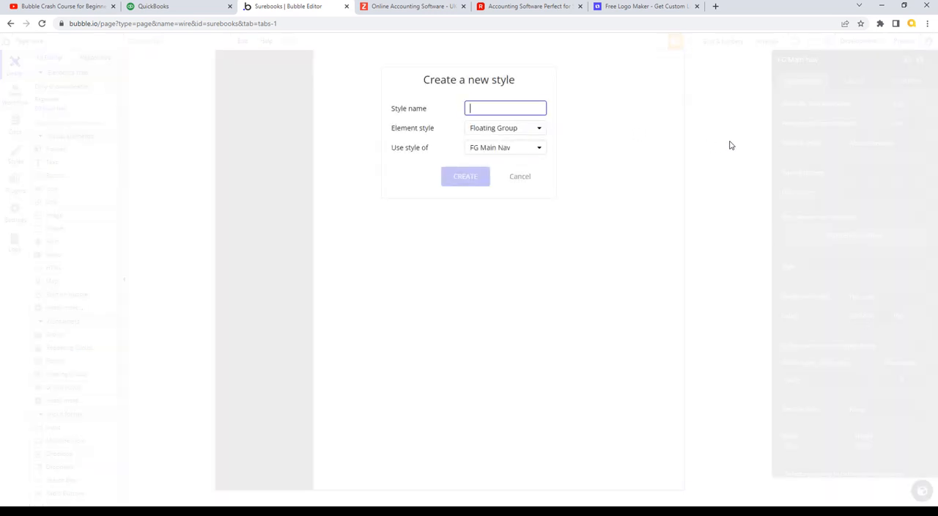
type("Nav")
key("BackSpace")
key("BackSpace")
type("Main Nav")
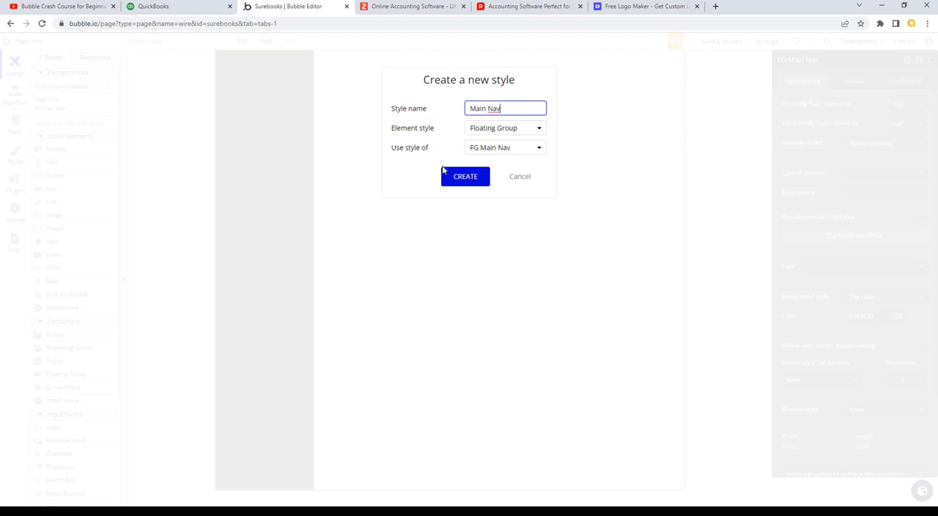
left_click(469, 177)
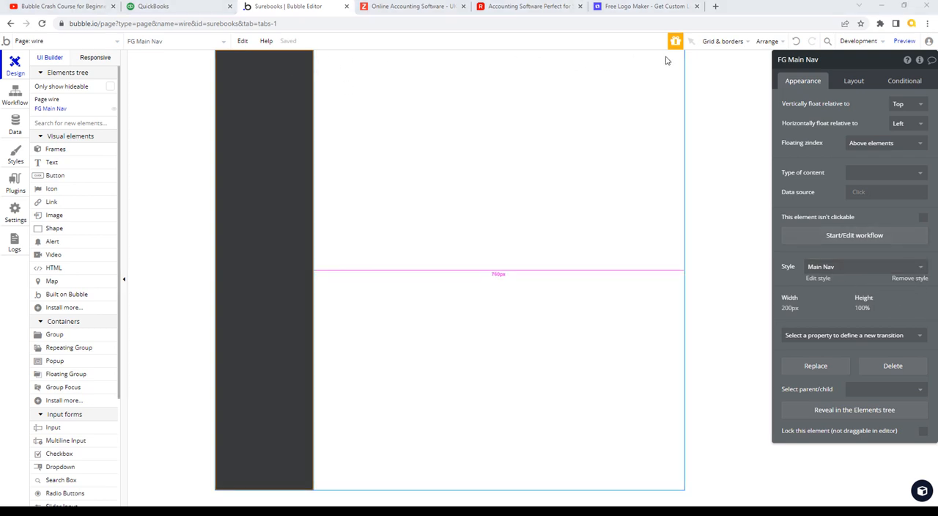
- Check the QuickBooks dashboard layout for reference, and add a Group element at the top-left corner of the Bubble wire page
left_click(167, 9)
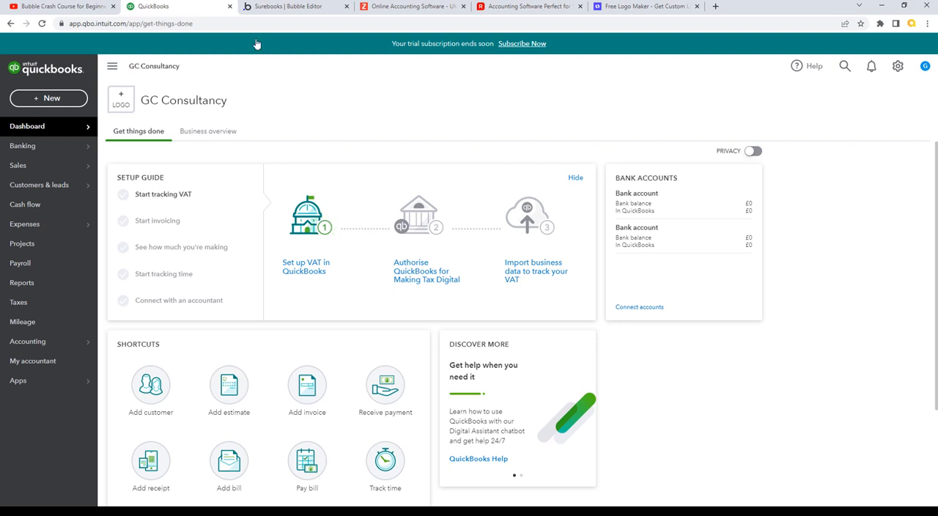
left_click(301, 9)
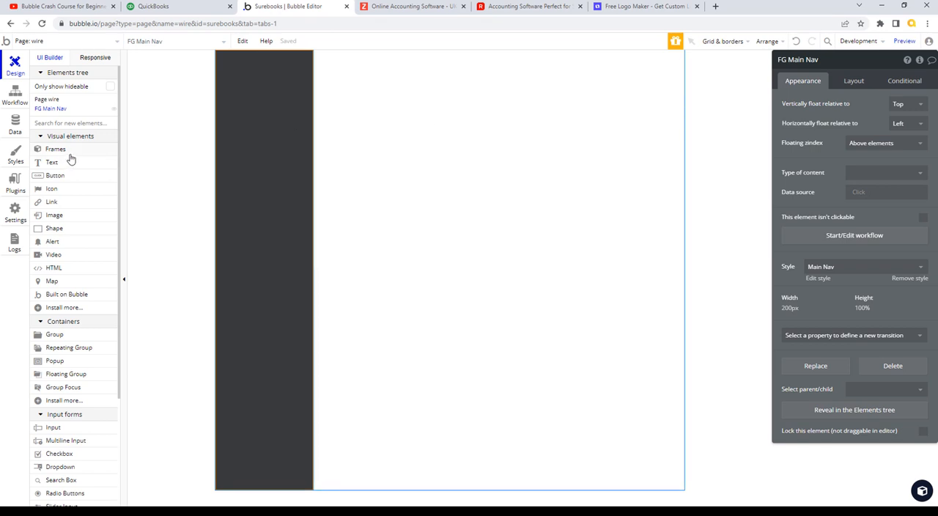
left_click_drag(118, 201, 124, 274)
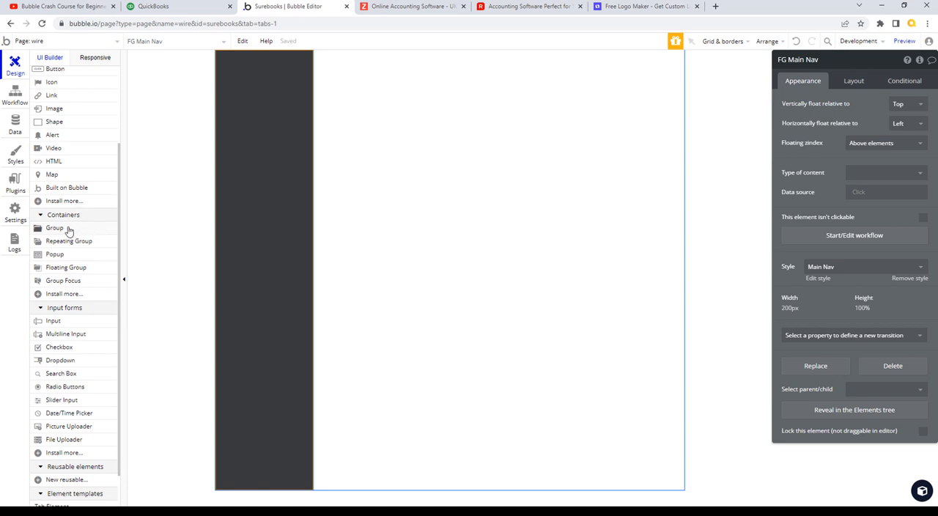
left_click(57, 228)
left_click(372, 73)
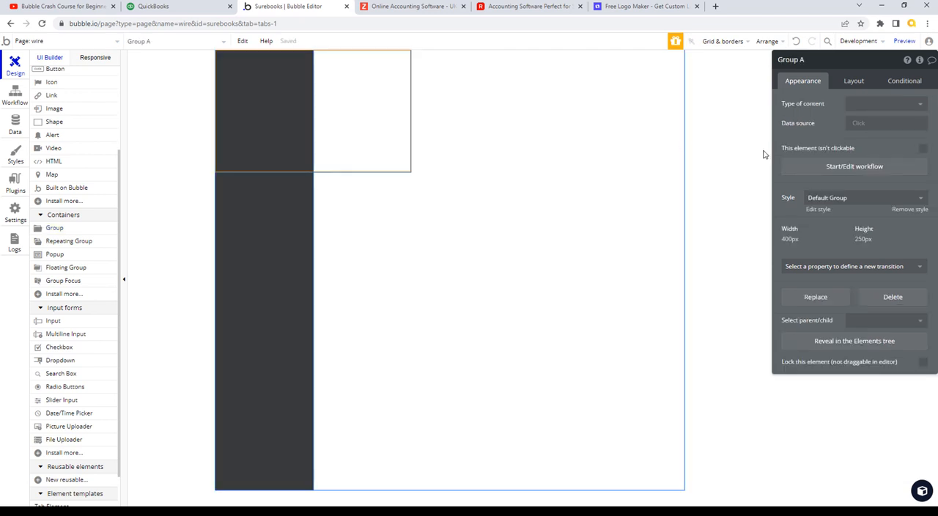
- Align Group A to the top centre of the page and set its container layout to Row
left_click(610, 104)
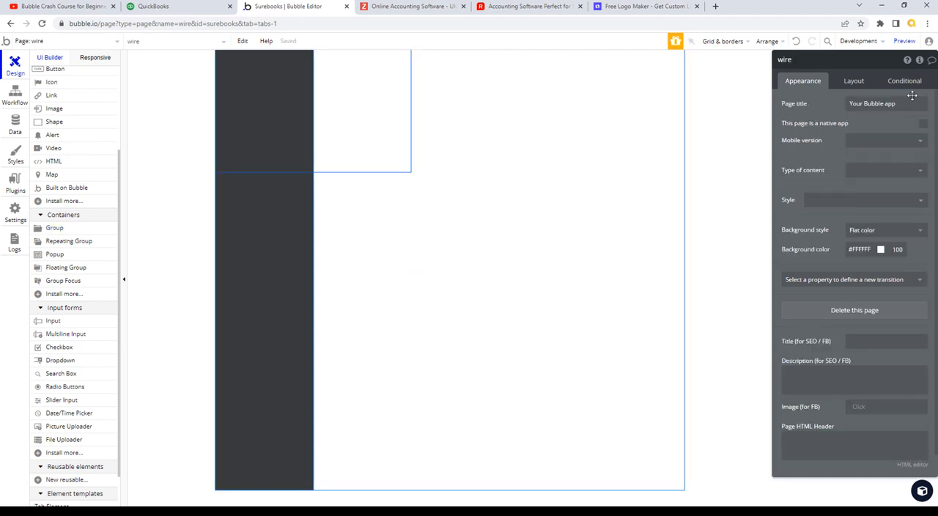
left_click(862, 82)
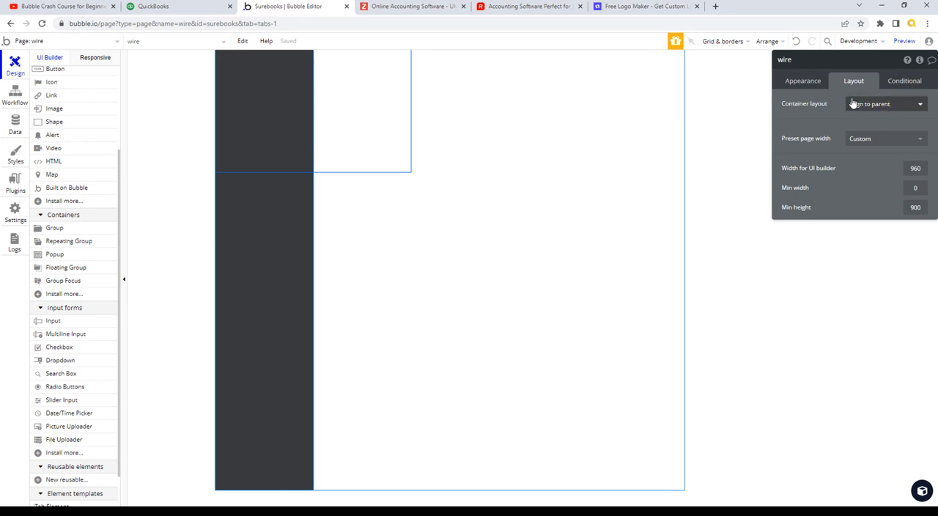
left_click(403, 109)
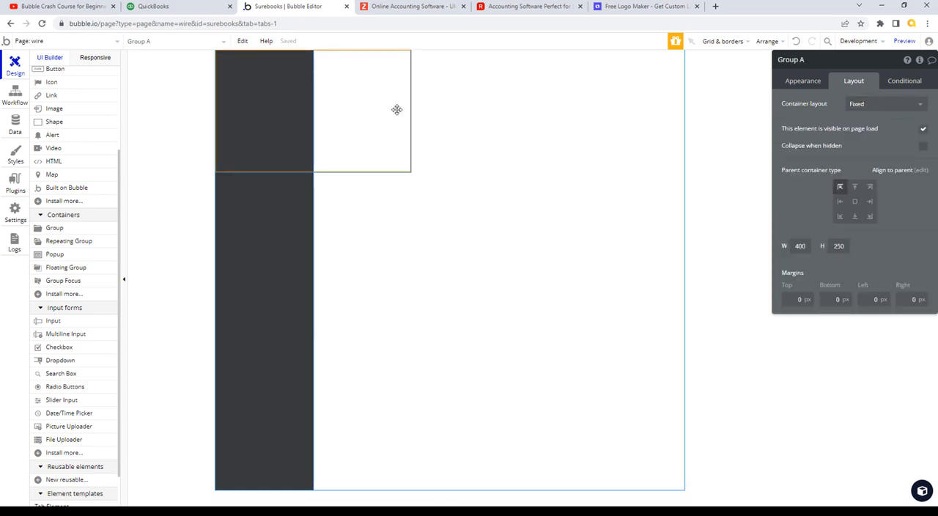
left_click(855, 189)
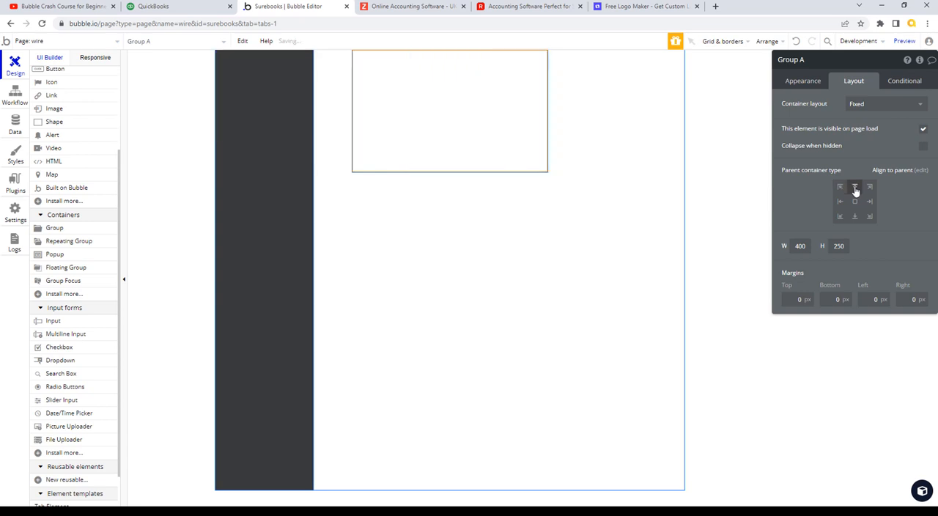
left_click(906, 104)
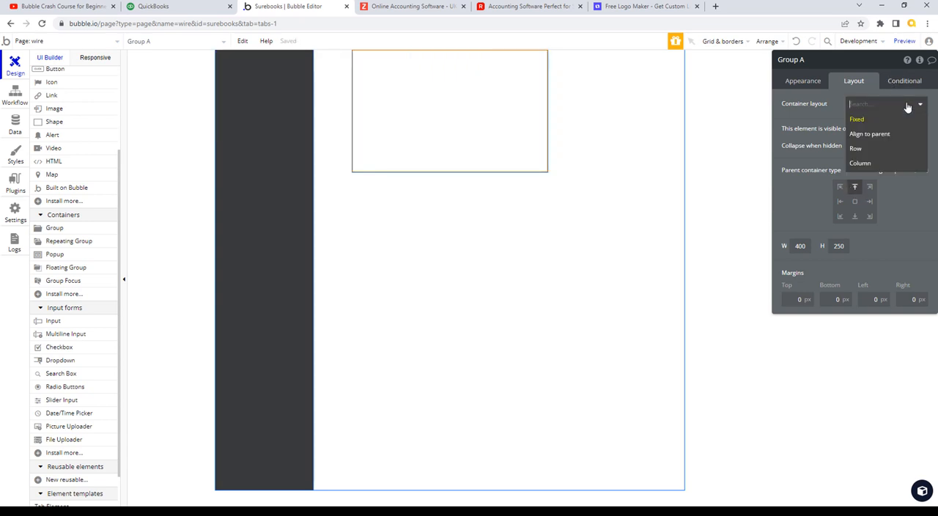
left_click(858, 148)
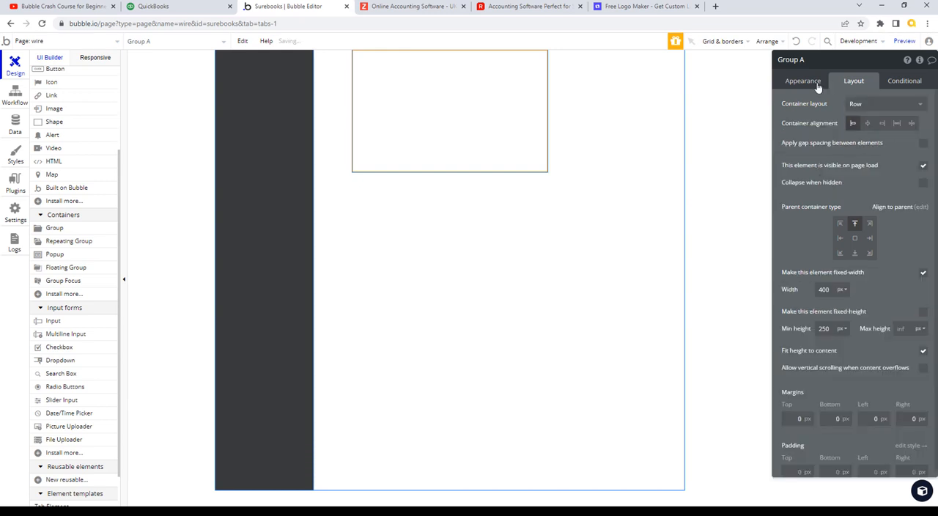
- Check the QuickBooks header for reference, and give Group A in Bubble a fixed height of 46 px
left_click(155, 7)
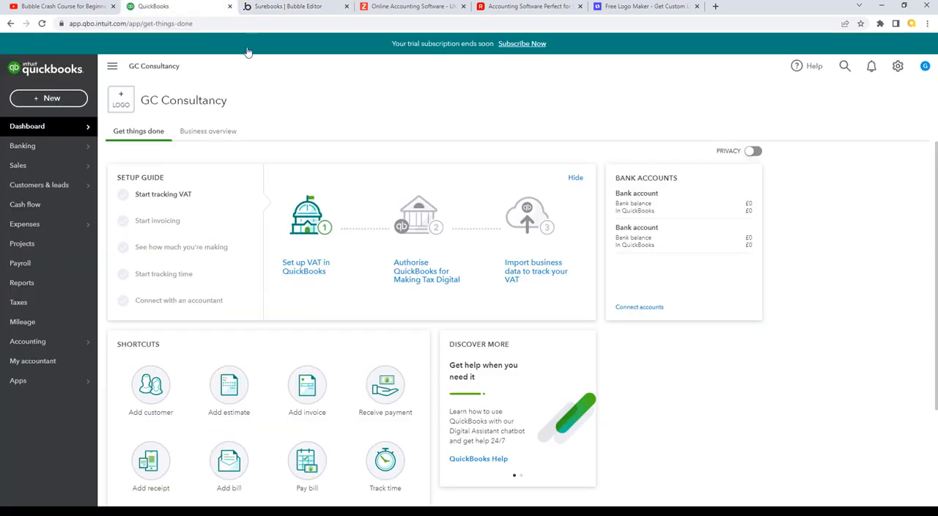
left_click(312, 7)
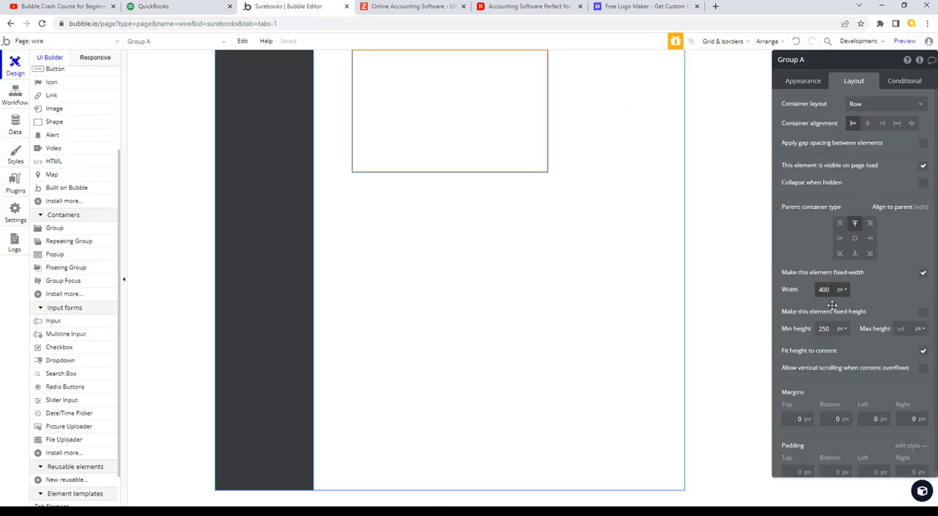
left_click(922, 312)
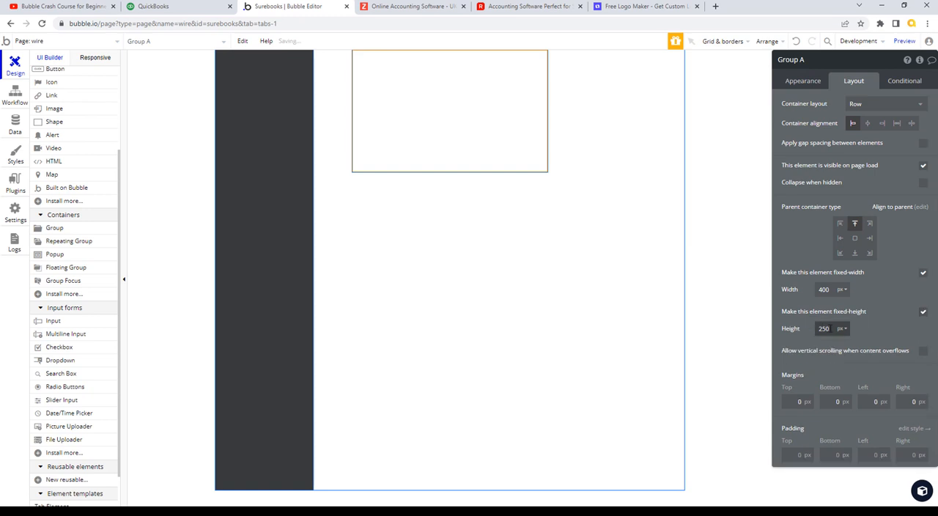
double_click(830, 329)
type("45")
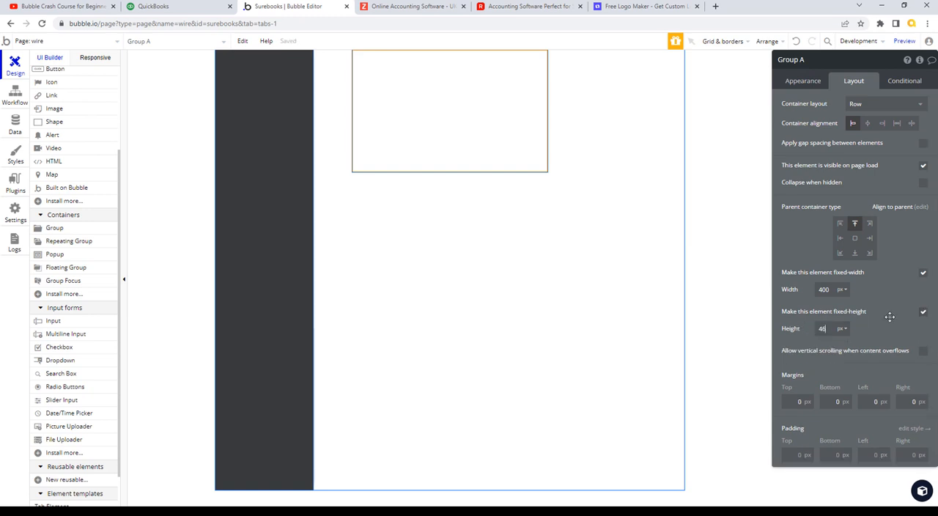
key("Tab")
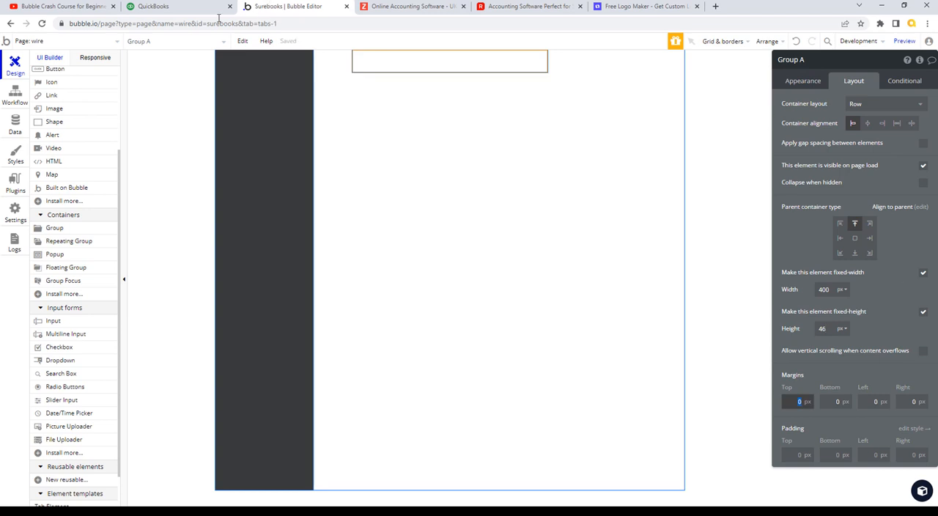
- Compare with the QuickBooks header again, and set Group A's fixed height in Bubble to 50 px
left_click(197, 10)
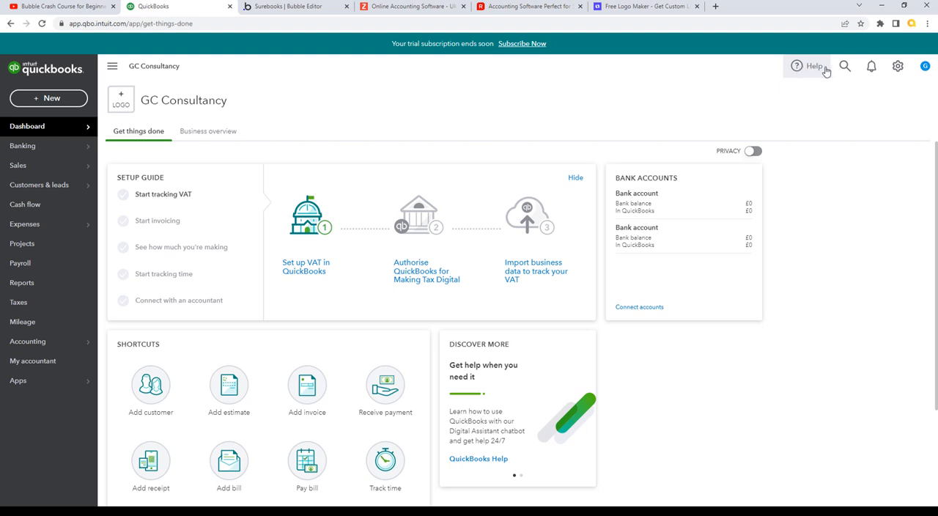
left_click(288, 6)
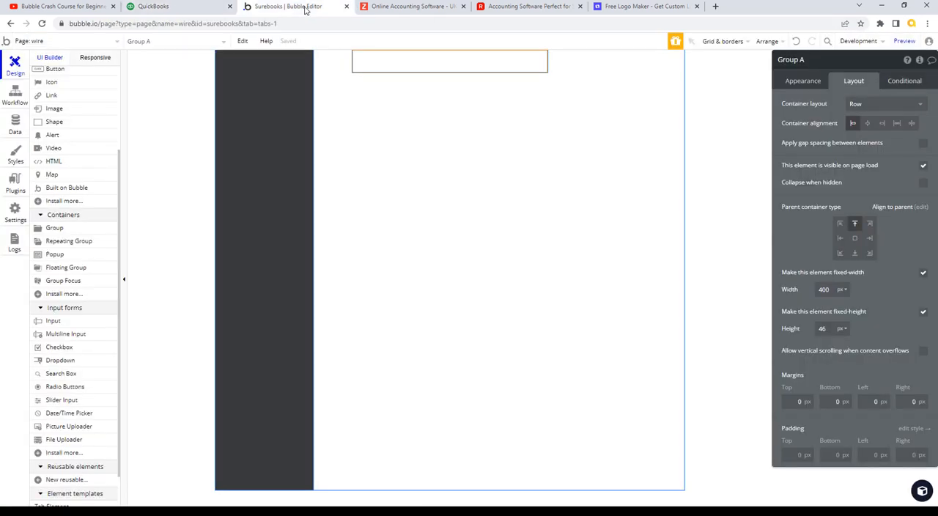
double_click(821, 328)
type("50")
key("Tab")
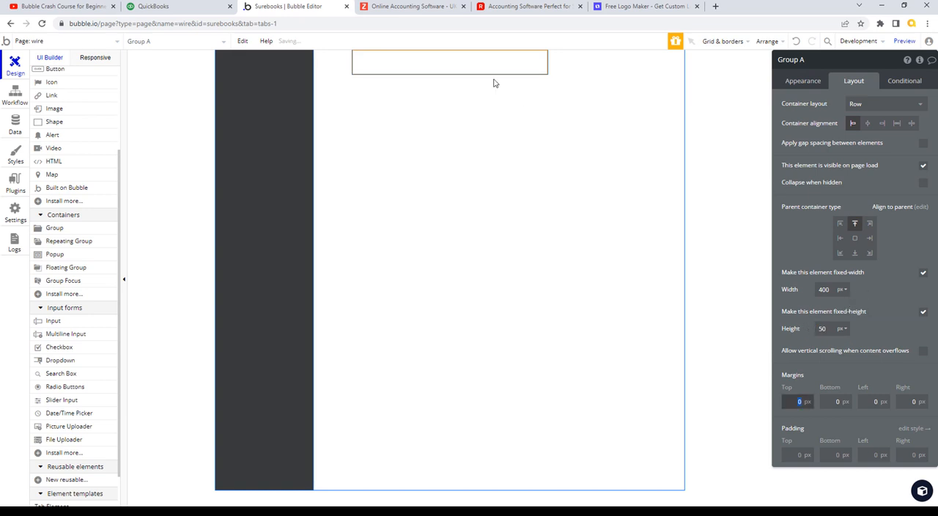
- Set Group A's fixed width to 100% so it spans the whole page
left_click(509, 61)
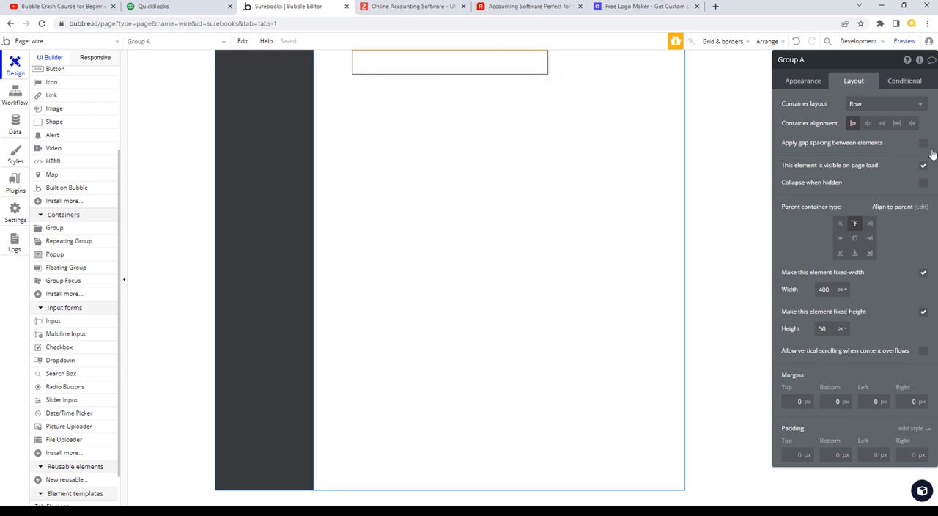
left_click(923, 274)
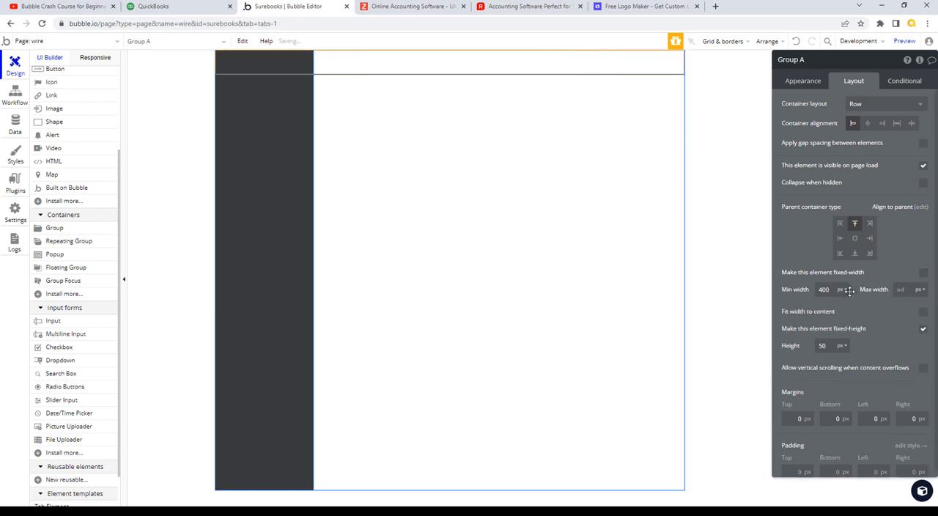
left_click(923, 273)
left_click(847, 292)
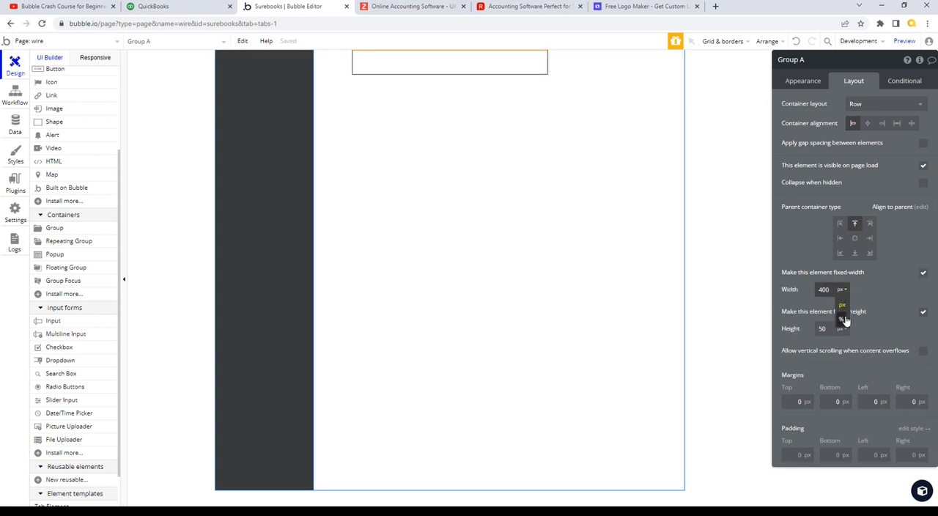
left_click(843, 318)
left_click_drag(831, 289, 792, 289)
type("100")
key("Tab")
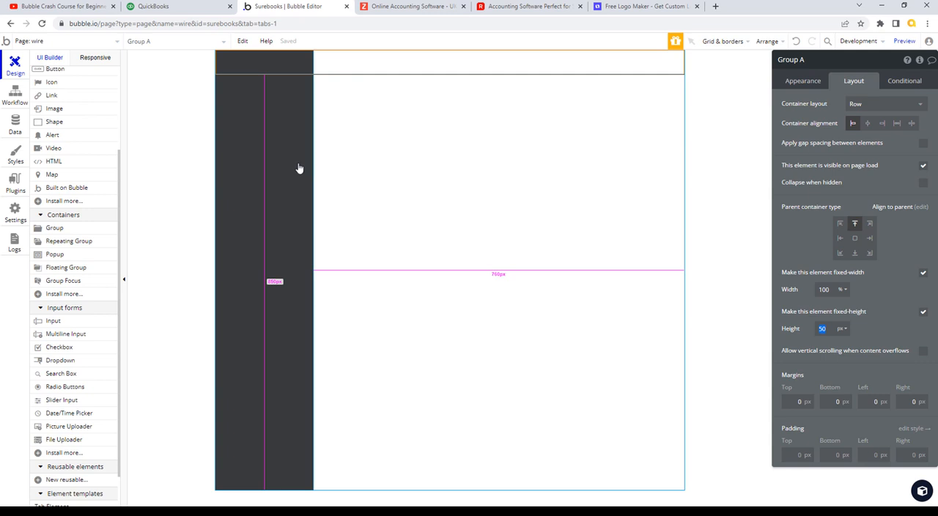
- Add a second Group element below the header group, aligned to the middle left of the wire page
left_click(290, 103)
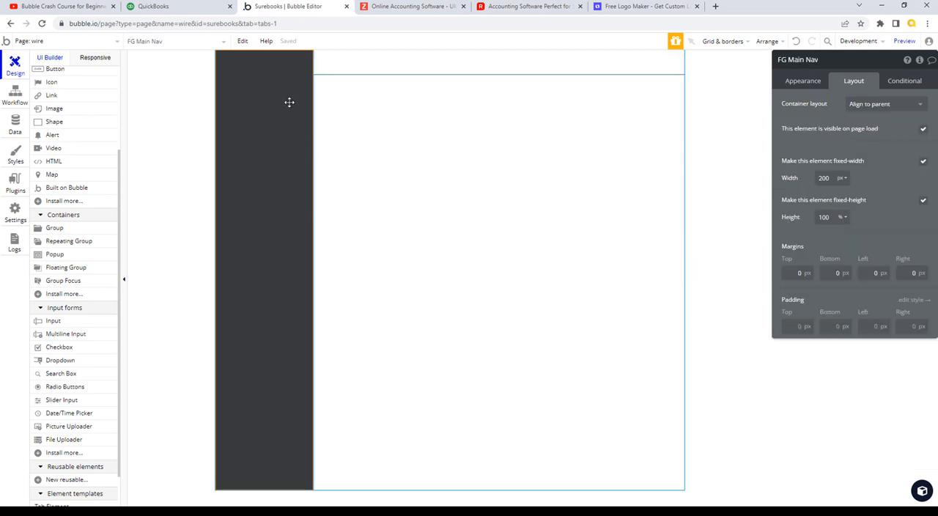
left_click(55, 232)
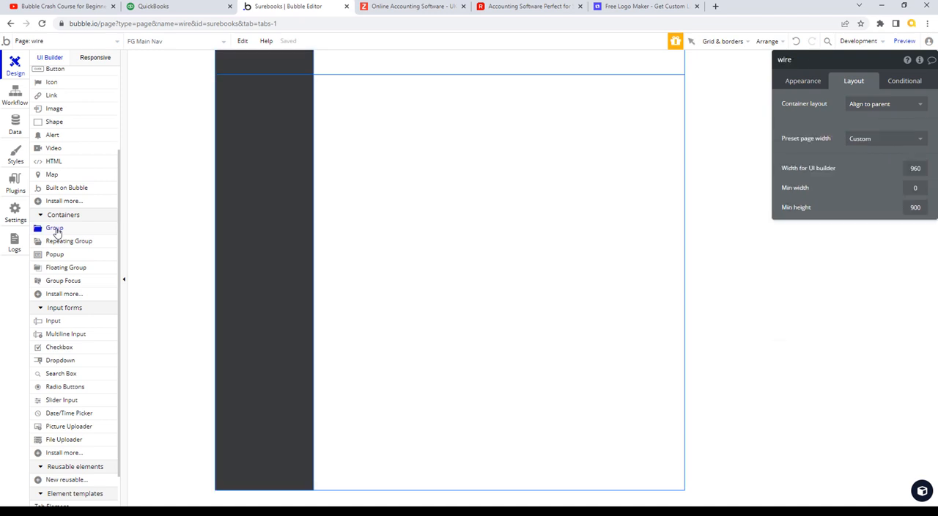
left_click(332, 218)
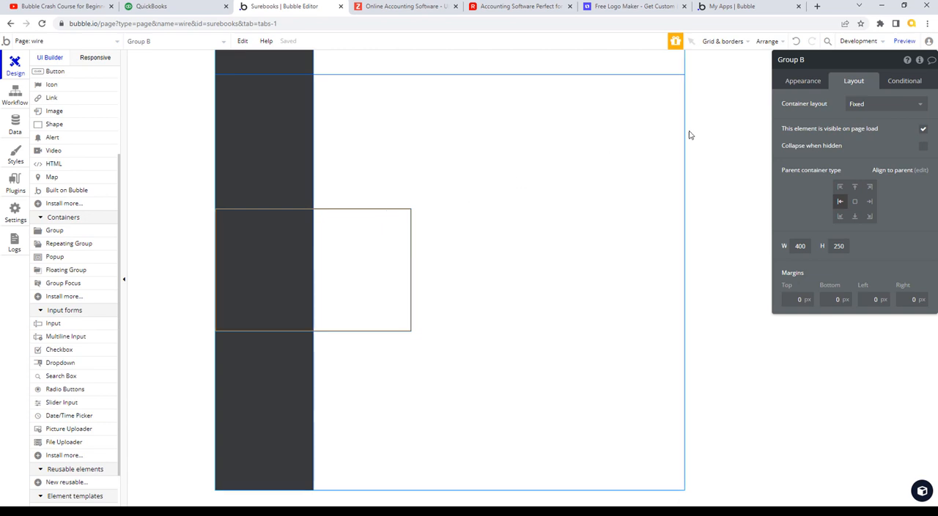
- Examine the layout settings of the wire page, Group B's parent alignment and the header group
left_click(653, 134)
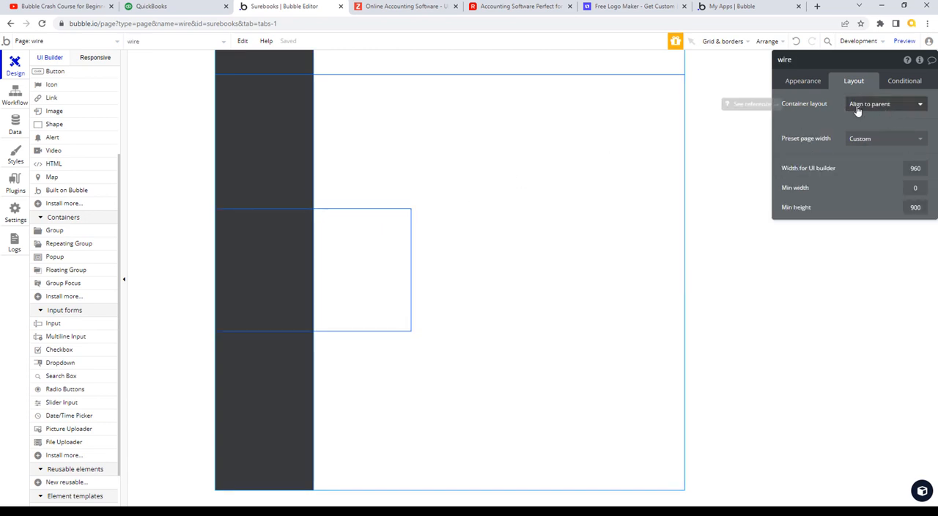
left_click(408, 253)
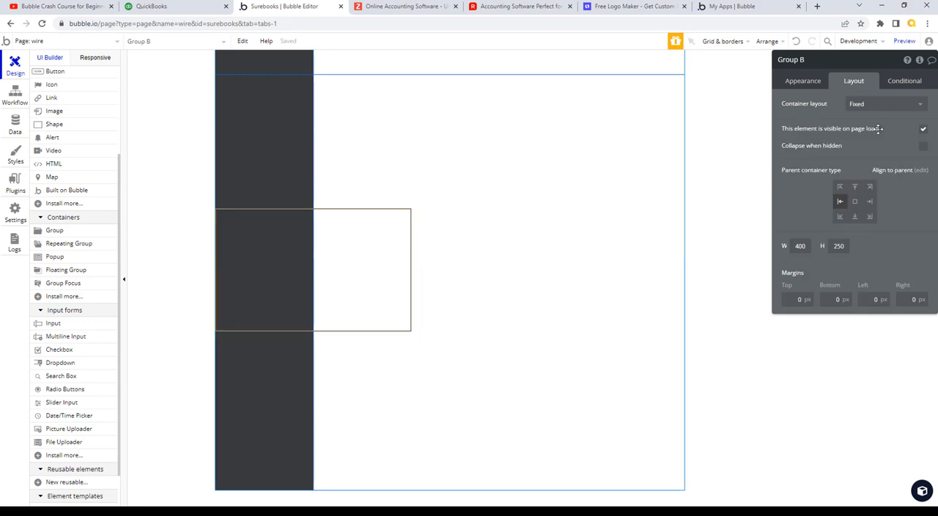
left_click(839, 202)
left_click(641, 139)
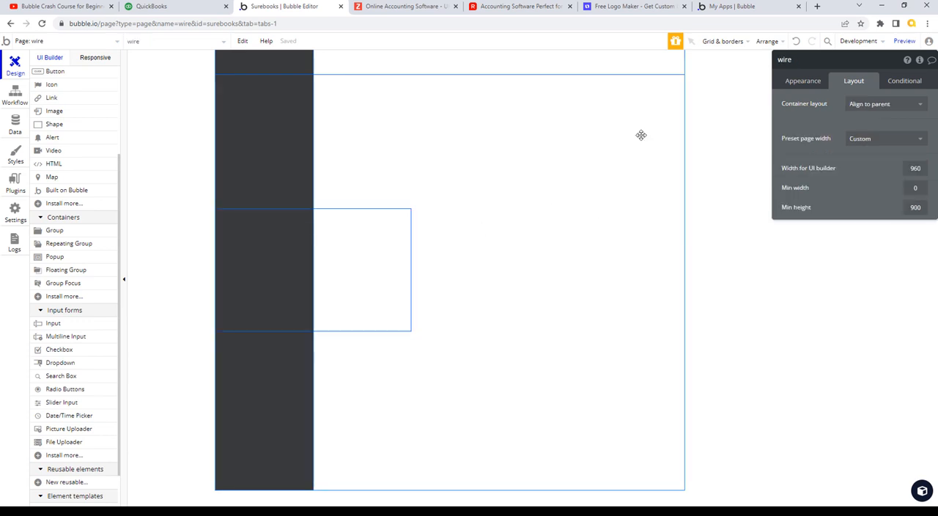
left_click(635, 69)
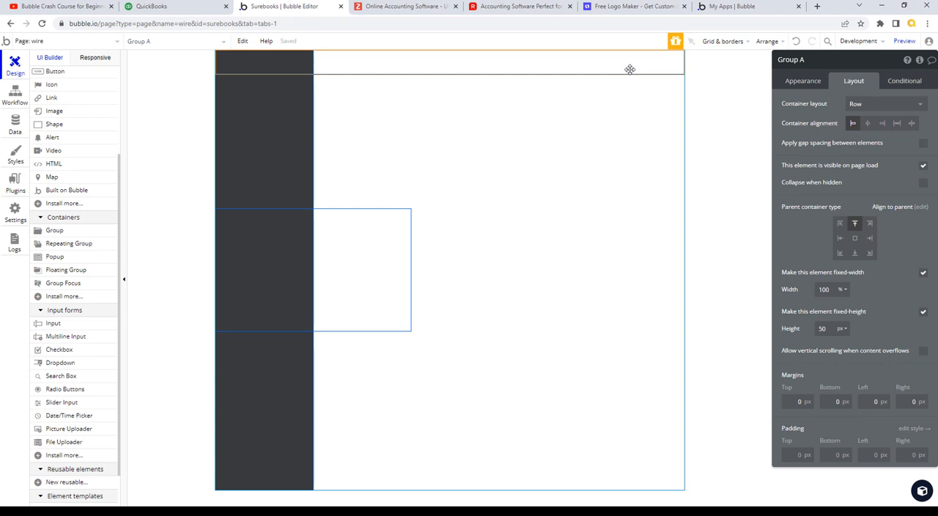
- Delete the header group, Group A, and rename Group B as G Main Nav Placeholder
left_click_drag(628, 68, 541, 61)
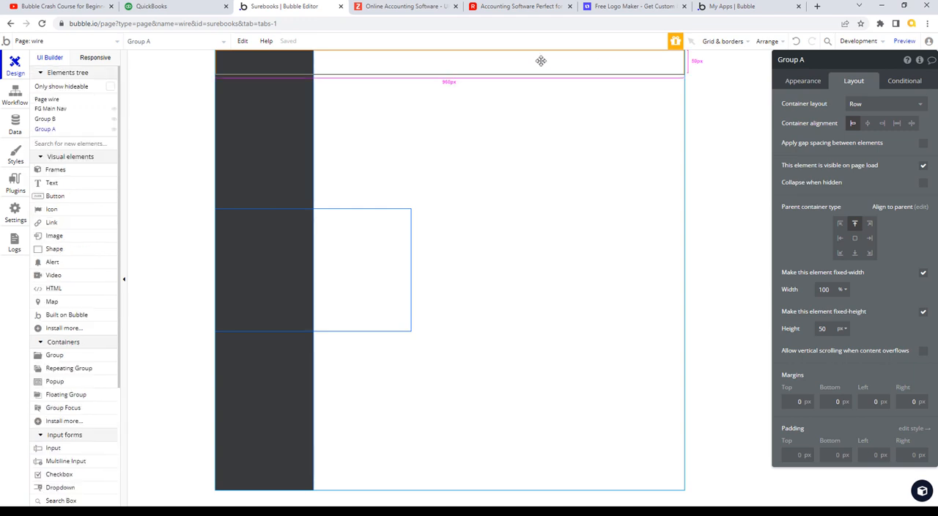
key("Delete")
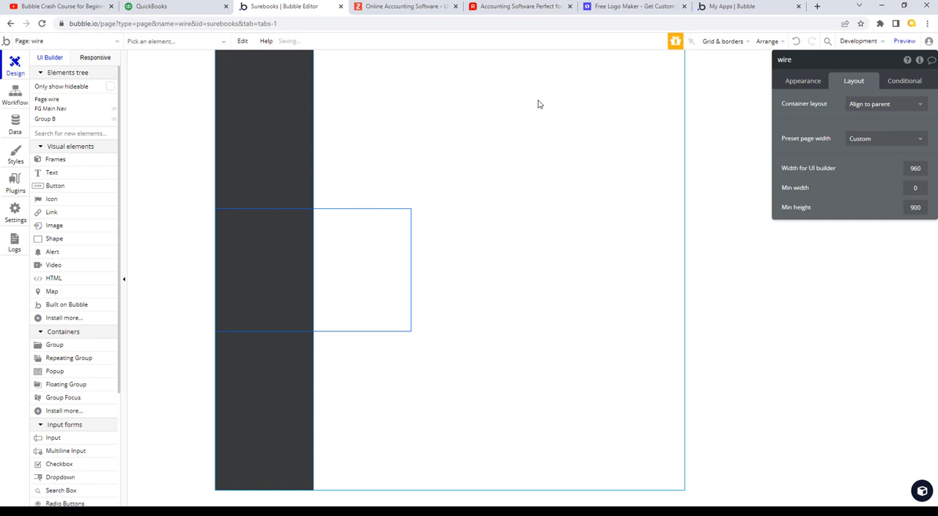
left_click(376, 261)
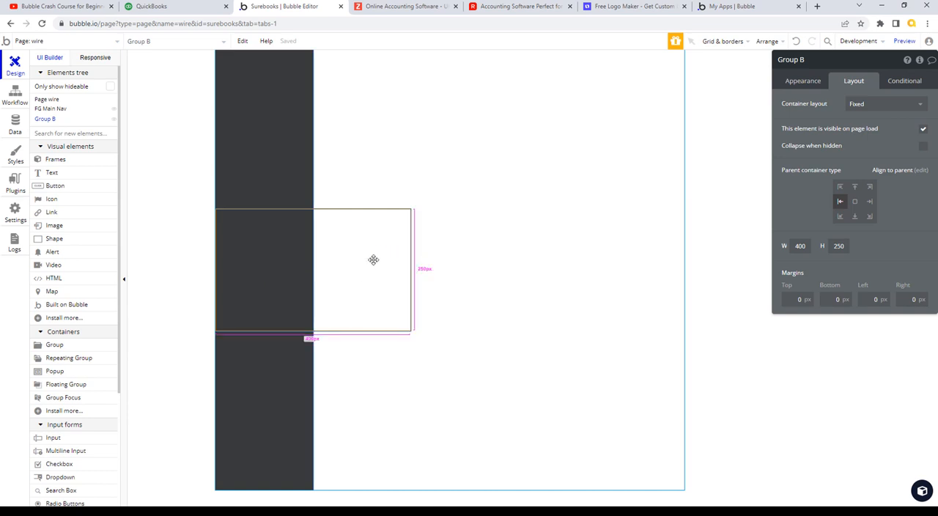
left_click(786, 60)
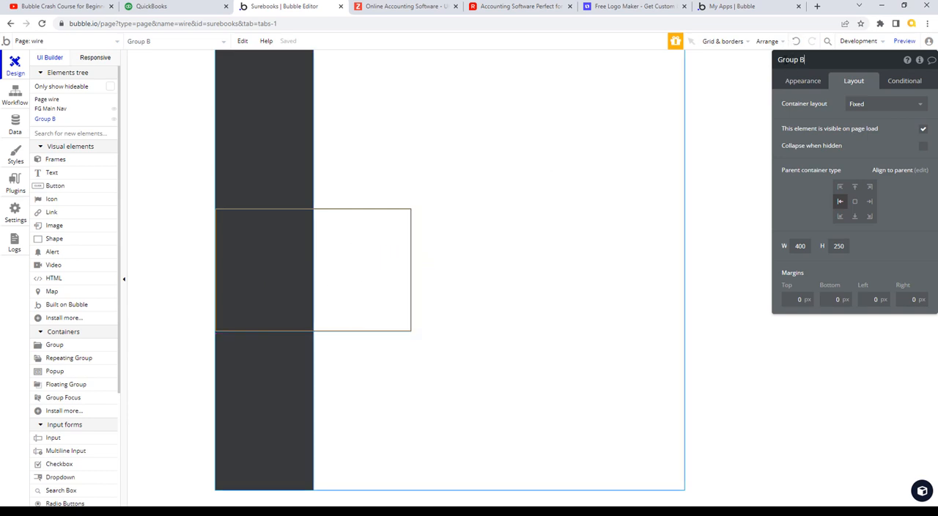
left_click_drag(782, 59, 817, 59)
type("Main Nav Placeholder")
- Give G Main Nav Placeholder a Column container layout and a fixed width of 200 px, matching FG Main Nav
left_click(916, 106)
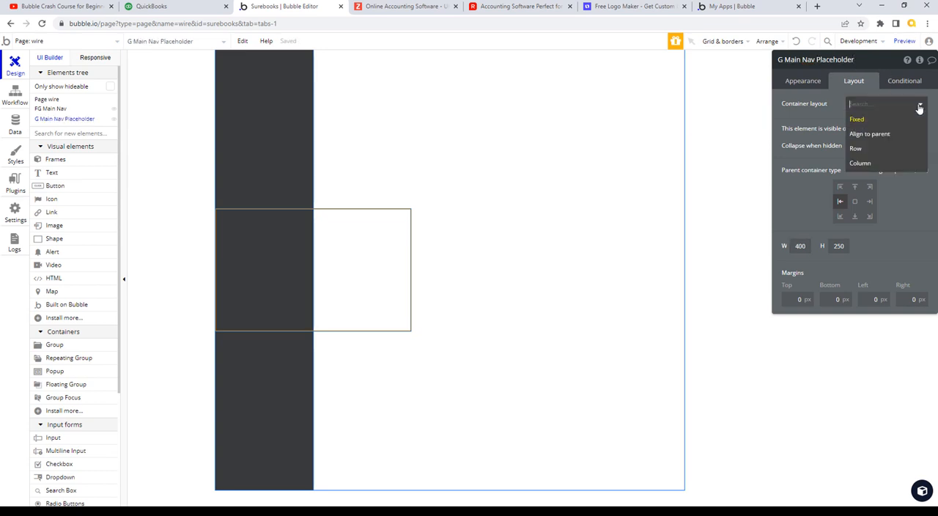
left_click(874, 163)
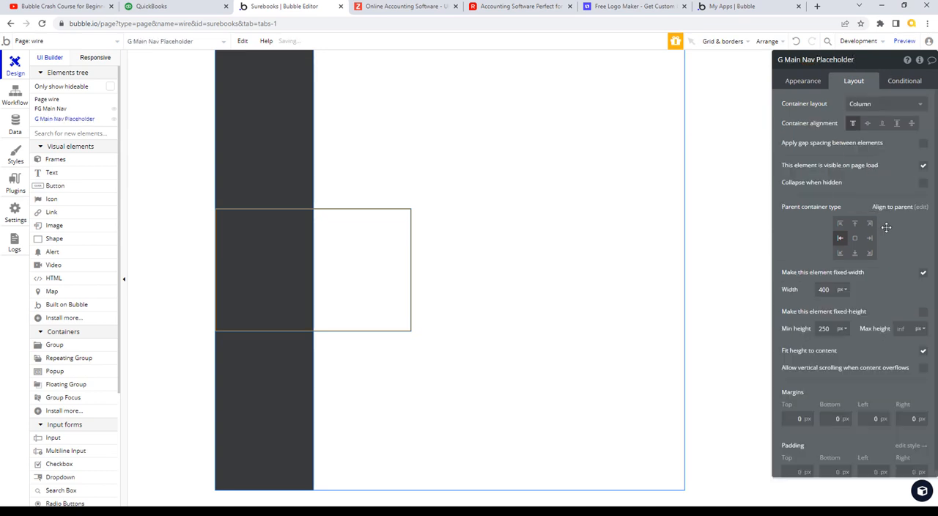
left_click(827, 290)
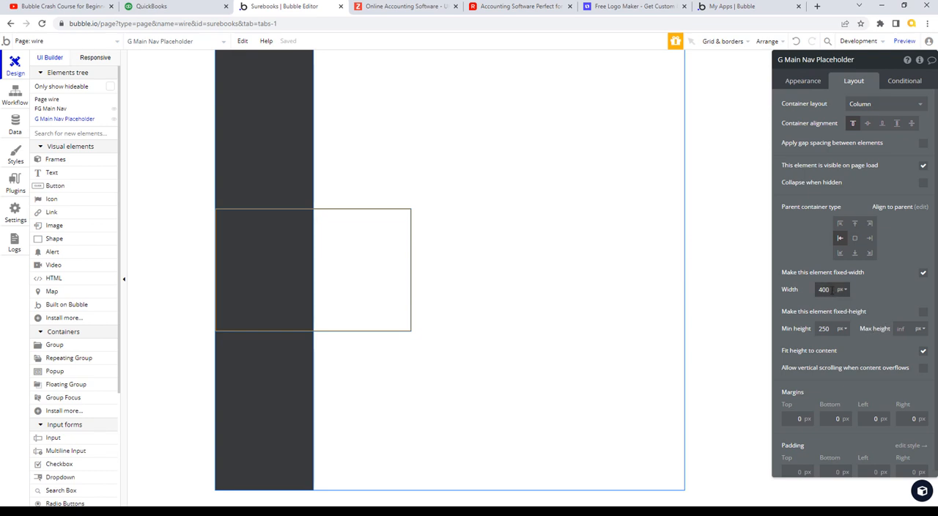
left_click(293, 139)
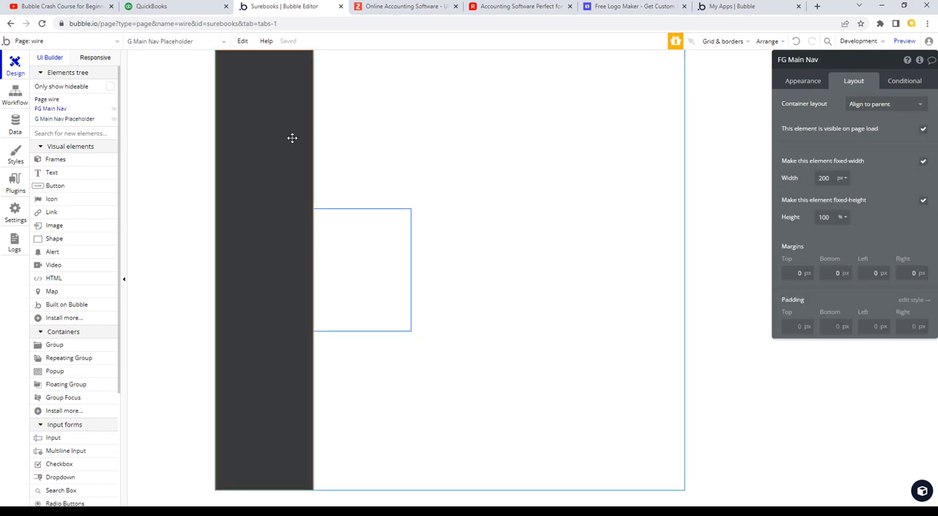
left_click(362, 263)
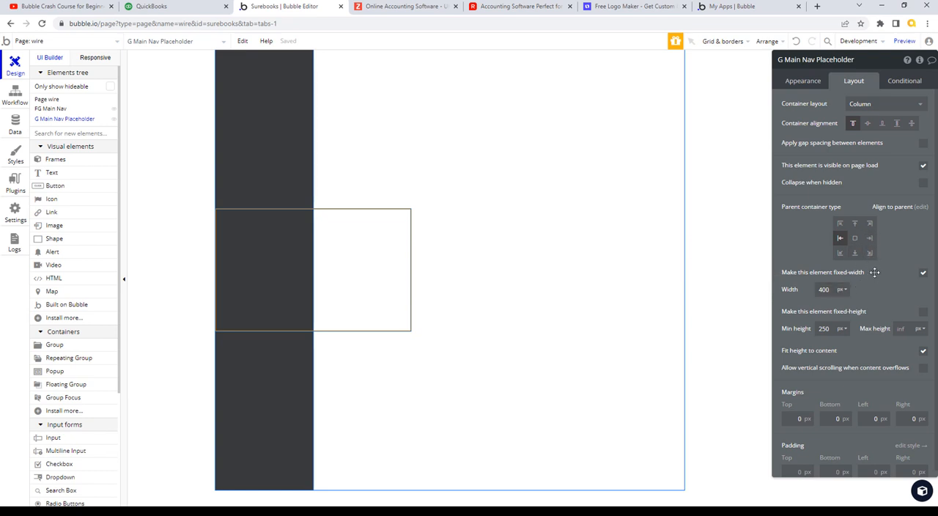
left_click(823, 289)
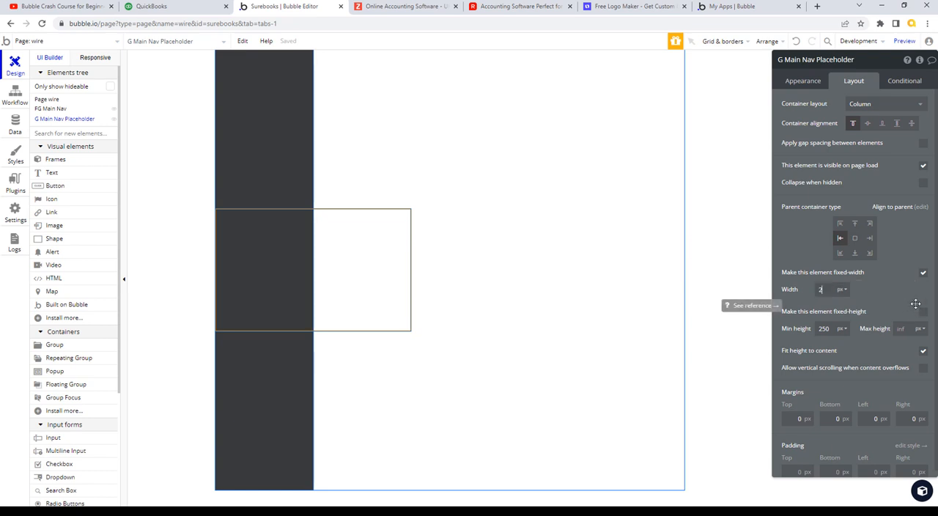
type("200")
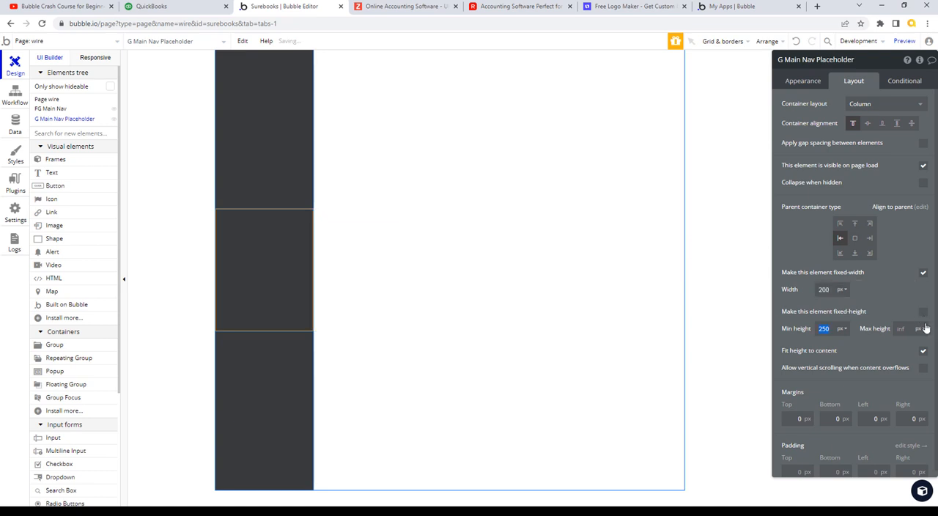
- Make G Main Nav Placeholder fixed-height with a height of 100%
left_click(846, 331)
left_click(841, 329)
left_click(838, 348)
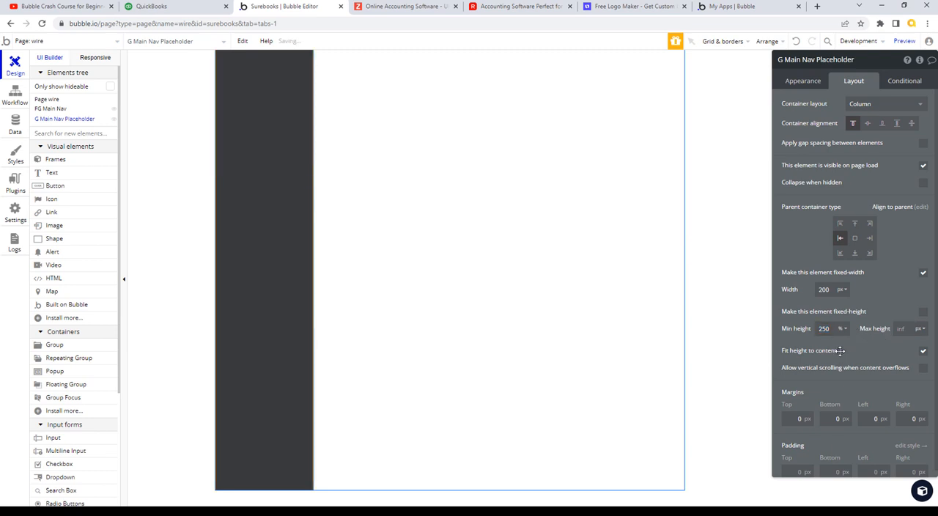
type("100")
left_click(923, 313)
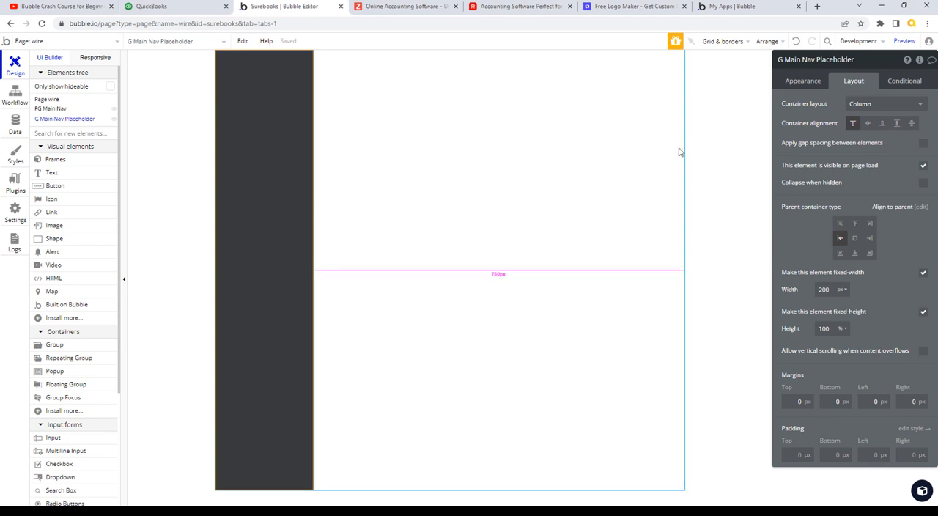
- Set the wire page's container layout to Row
left_click(638, 118)
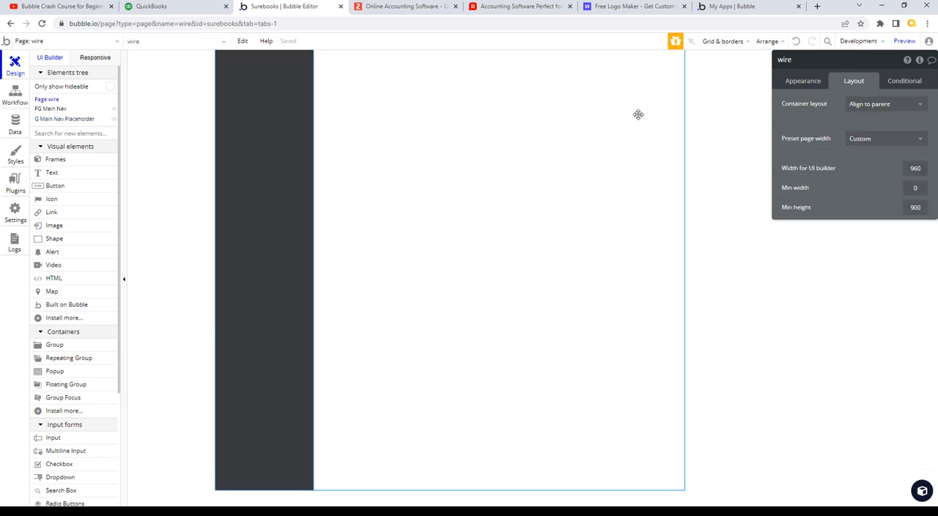
left_click(915, 105)
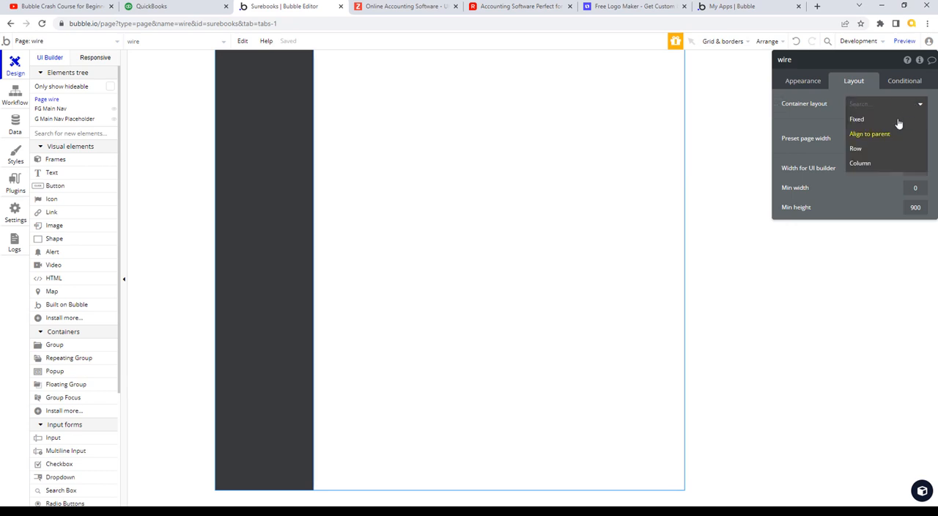
left_click(856, 149)
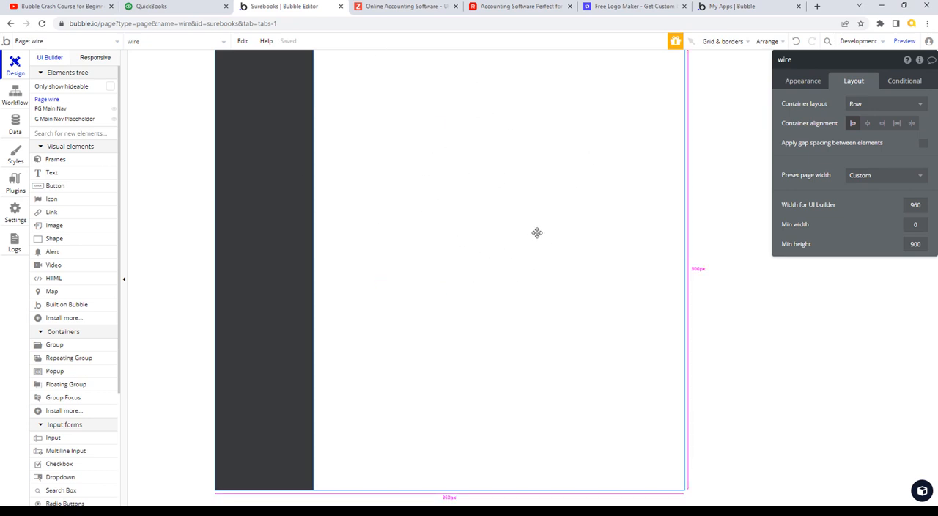
- Add a Group element to the page beside the navigation placeholder and rename it as G Main Ctr
left_click(59, 349)
left_click(412, 156)
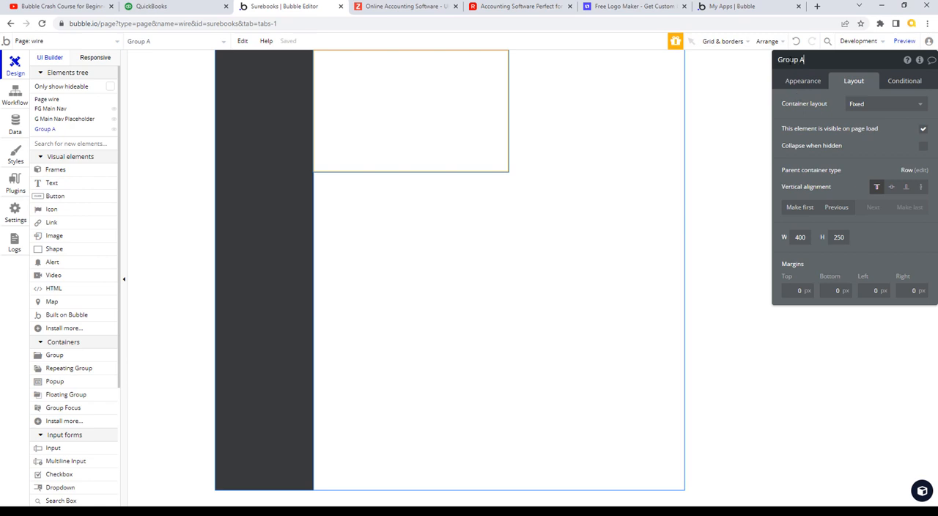
left_click(814, 62)
type("G Main Ctr")
left_click(788, 113)
- Switch to QuickBooks, sign in again with the account password and open the Business overview
left_click(169, 8)
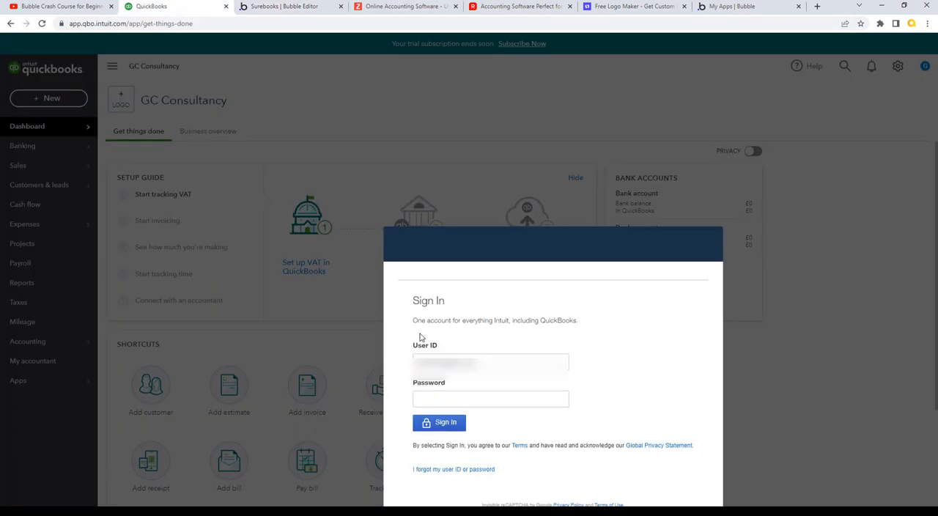
left_click(511, 402)
type("••")
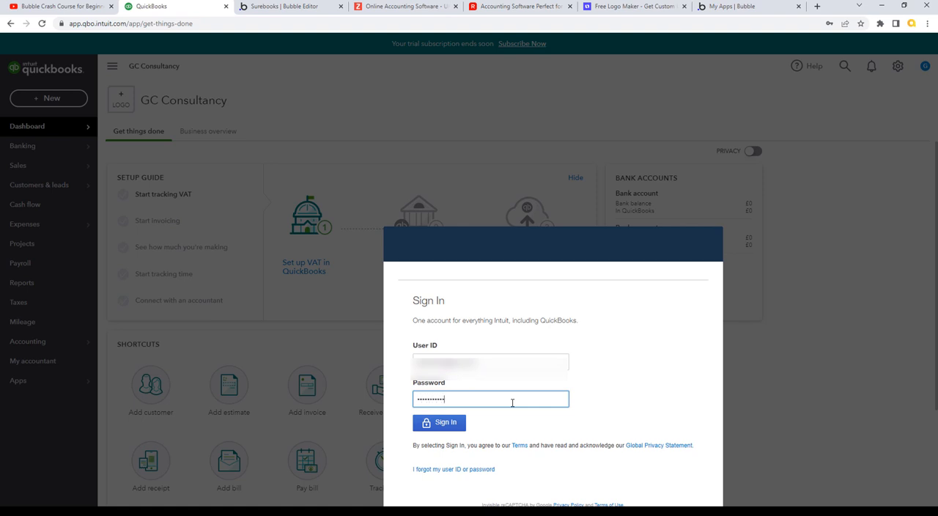
left_click(439, 422)
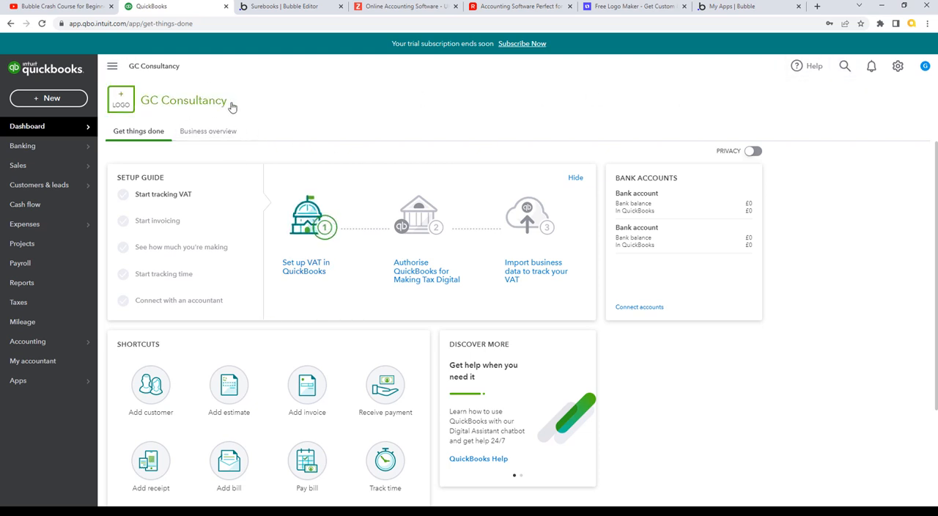
left_click(214, 136)
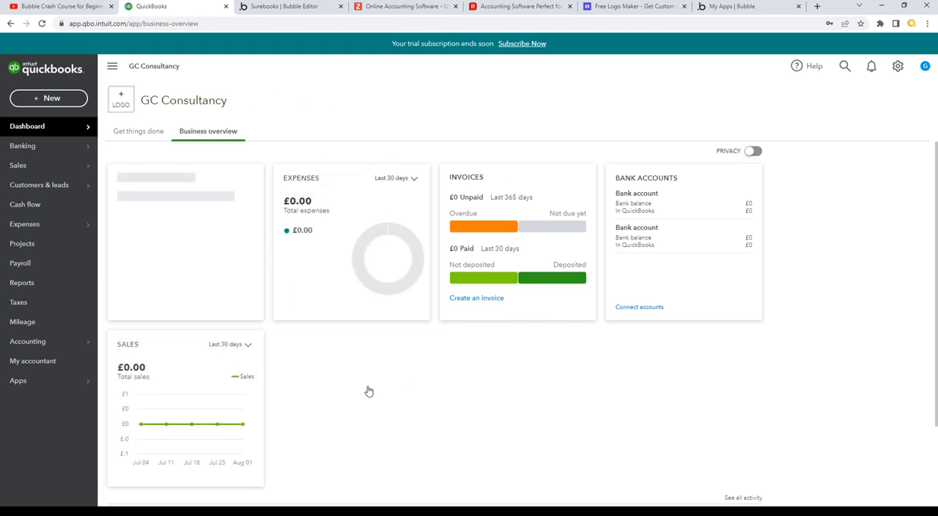
- Return to Bubble and give G Main Ctr a Column container layout, no fixed width and a minimum width of 240 px
left_click(306, 6)
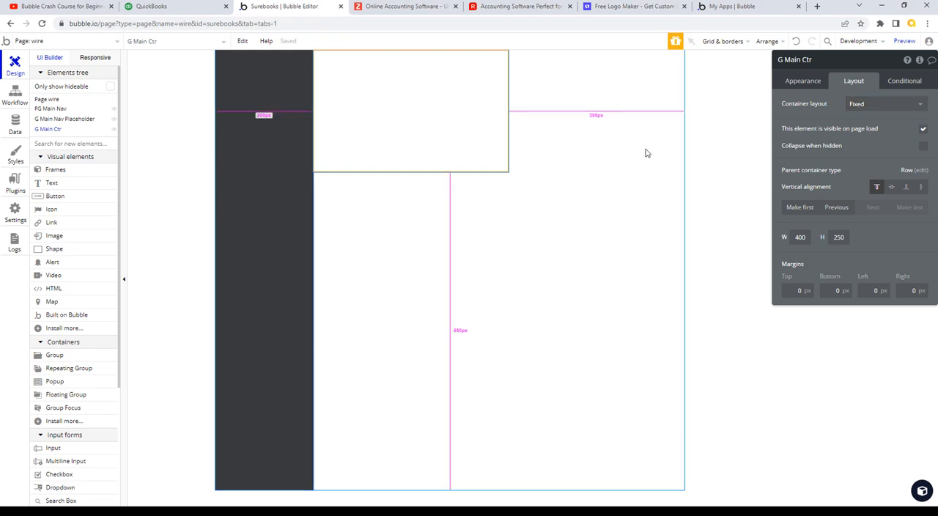
left_click(910, 110)
left_click(861, 163)
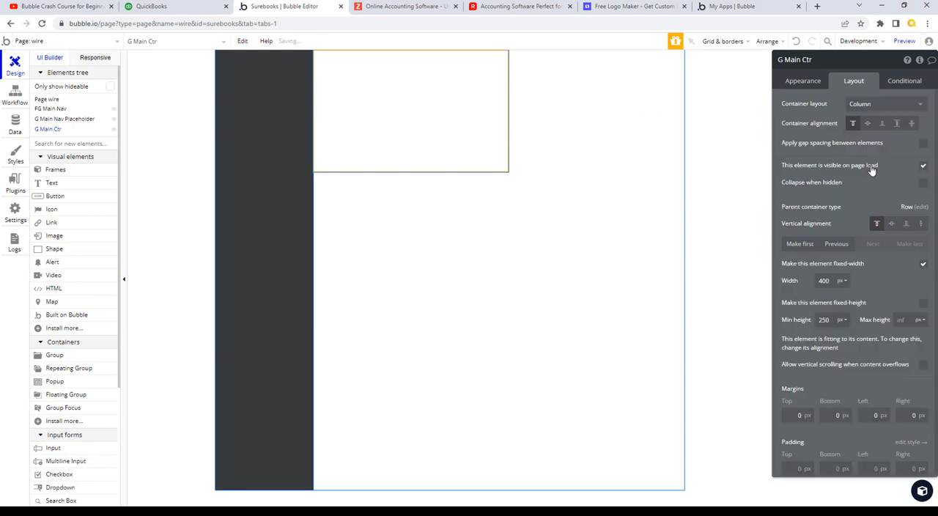
left_click(832, 281)
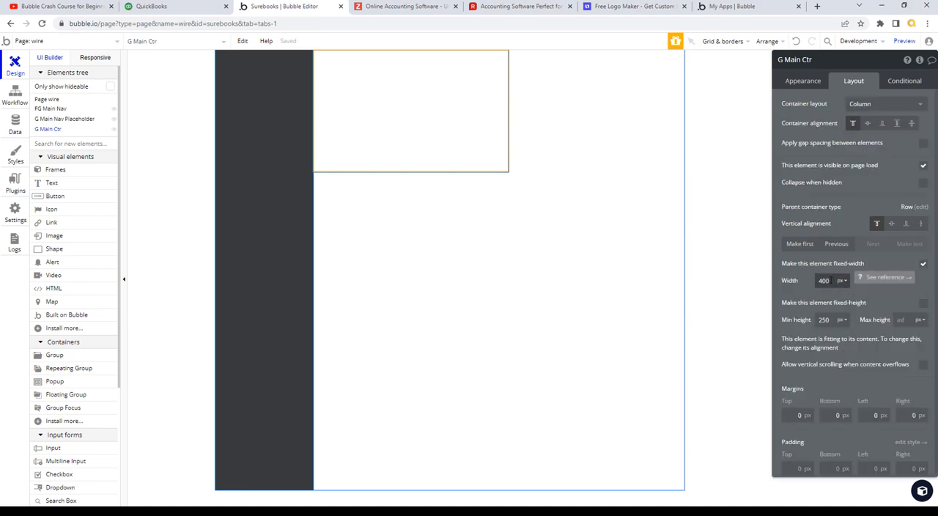
left_click(923, 263)
double_click(823, 281)
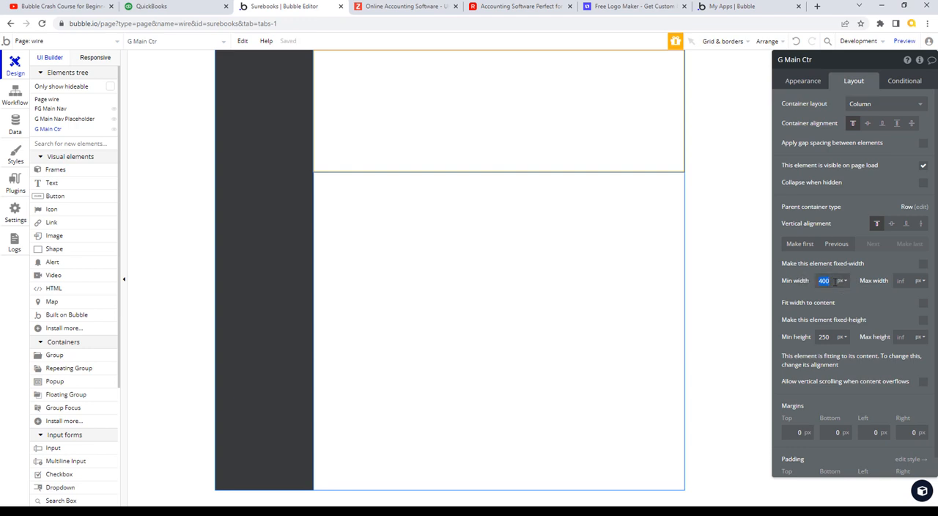
mouse_move(859, 255)
- Set G Main Ctr's minimum height to 100%
left_click(841, 336)
left_click(843, 365)
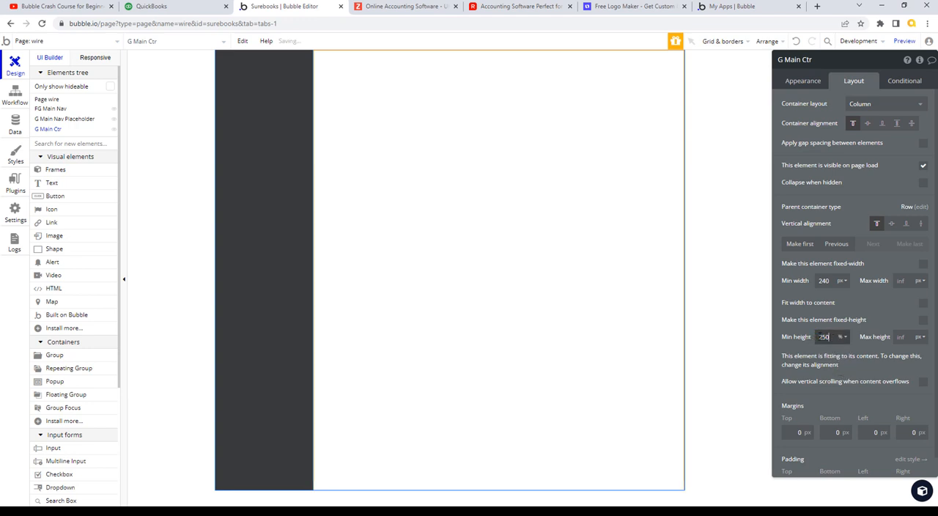
left_click_drag(826, 336, 806, 336)
type("100")
key("Tab")
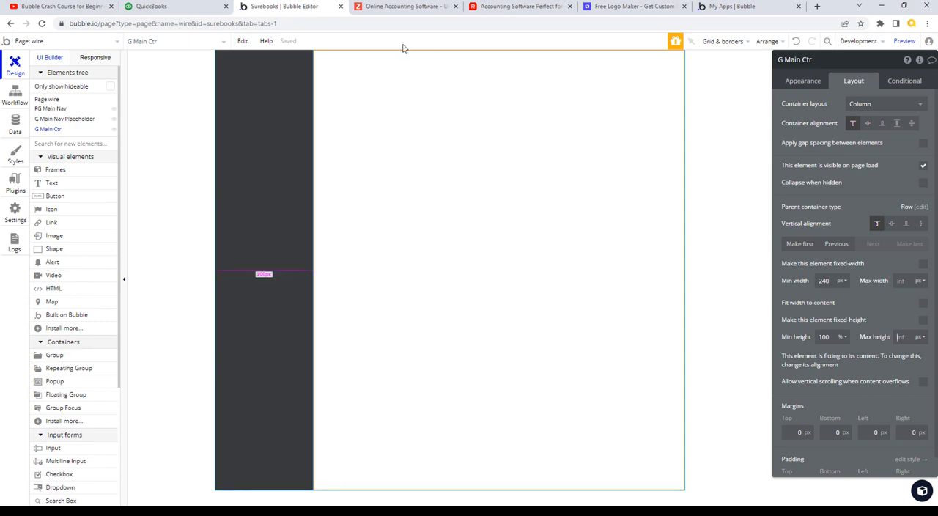
- Check the QuickBooks dashboard layout, and in Bubble add a new Group element inside G Main Ctr
left_click(176, 6)
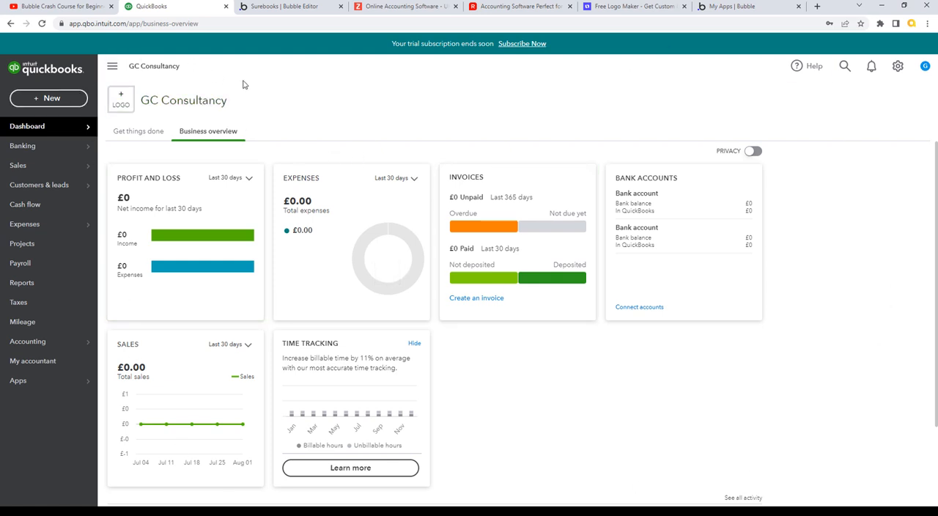
left_click(291, 8)
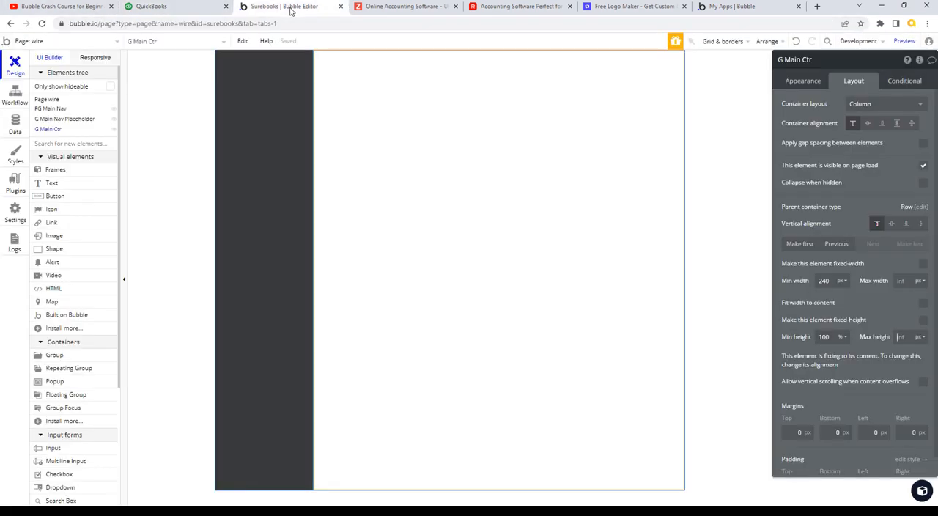
left_click(74, 355)
left_click(379, 90)
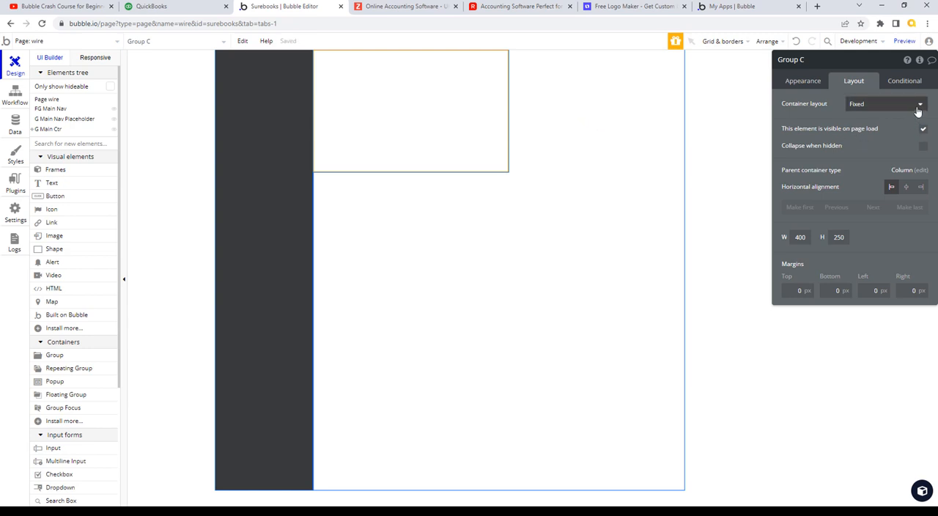
- Compare with the QuickBooks header again, and set Group C's container layout in Bubble to Row
left_click(183, 7)
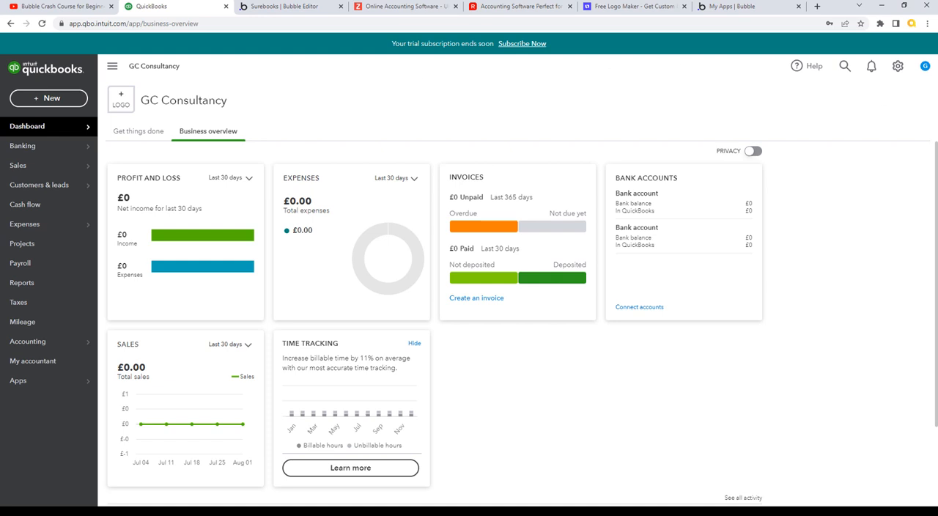
left_click(273, 7)
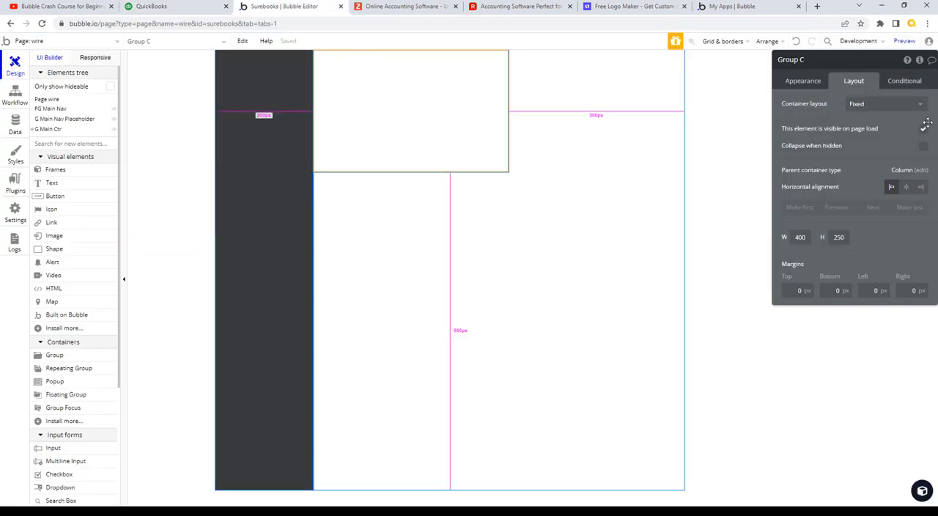
left_click(919, 104)
left_click(859, 150)
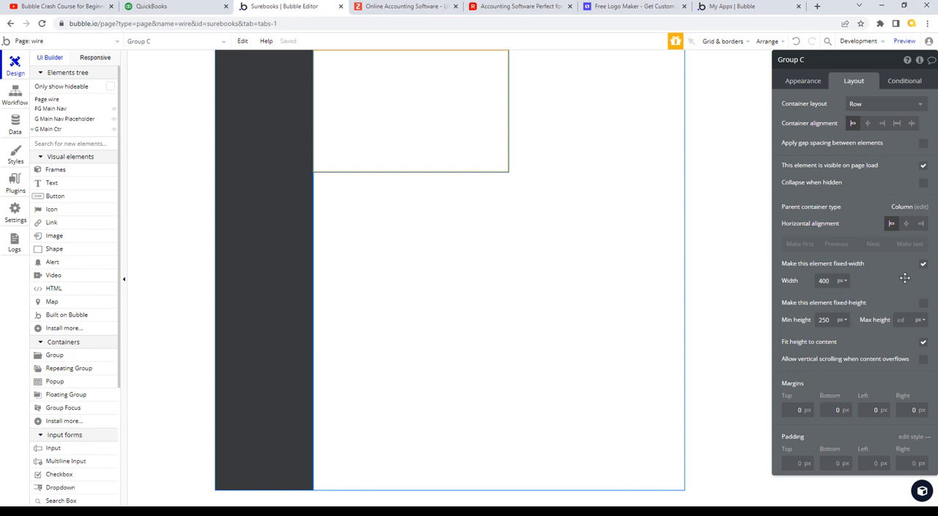
- Set Group C's width to 100% and give it a fixed height of 50 px
left_click(842, 280)
left_click(844, 307)
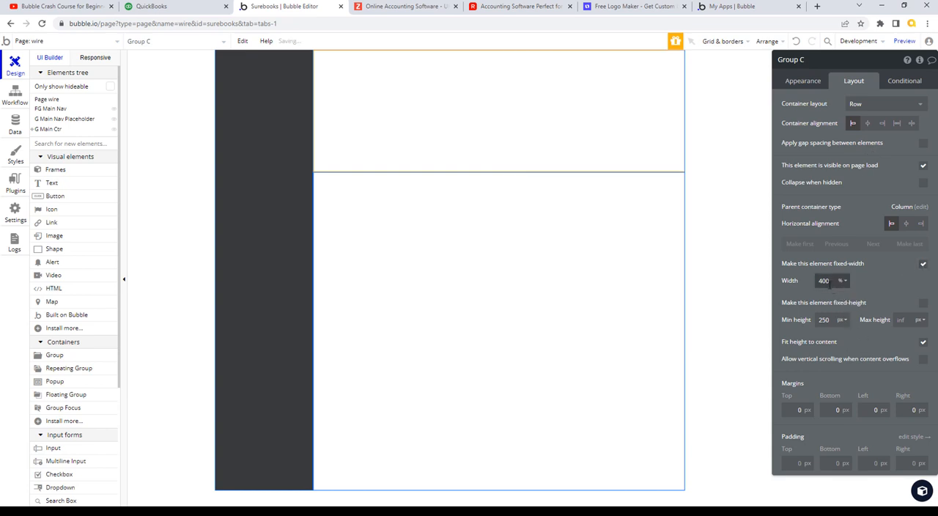
double_click(828, 281)
type("10")
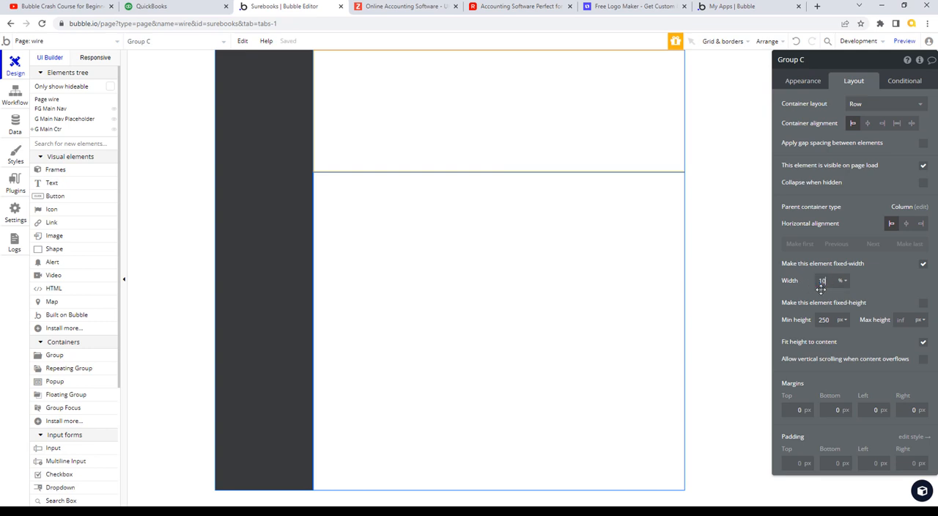
type("0")
left_click(831, 318)
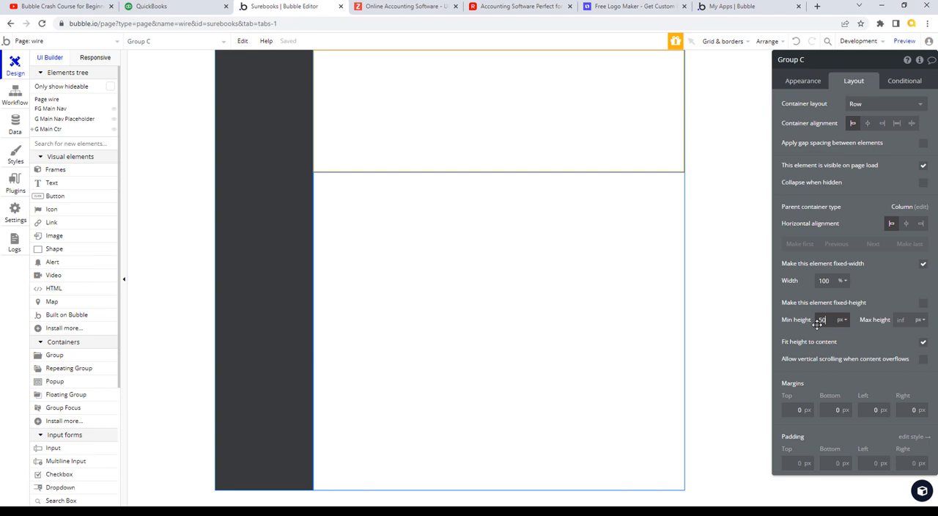
type("50")
left_click(922, 302)
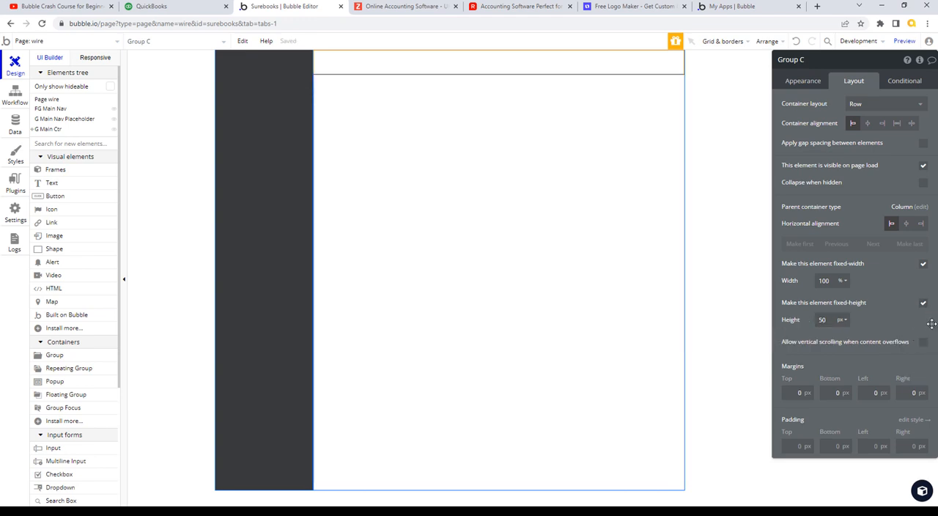
- Rename Group C to "G Nav Header"
left_click(779, 59)
left_click_drag(779, 59, 825, 59)
left_click(804, 60)
type("G Nav Header")
key("Return")
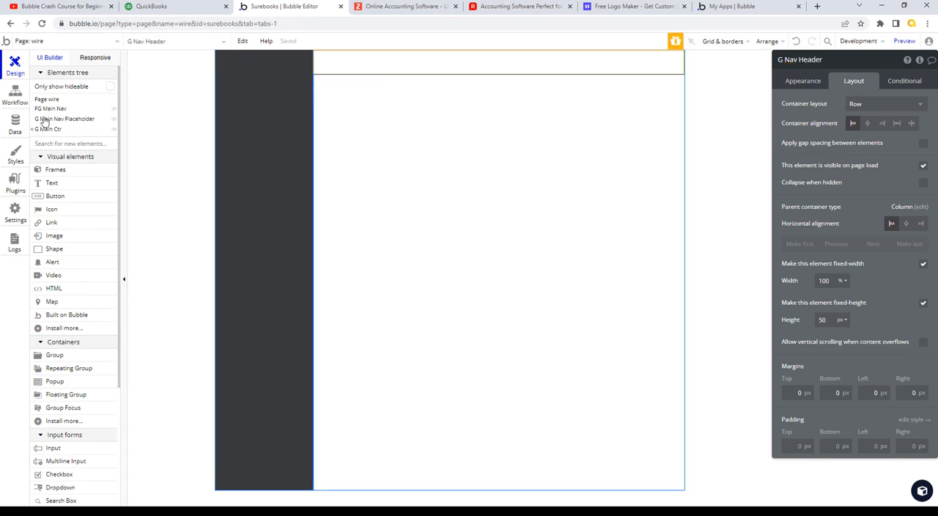
- Show the contents of G Main Ctr in the elements tree and set G Nav Header's container alignment to space between
mouse_move(43, 112)
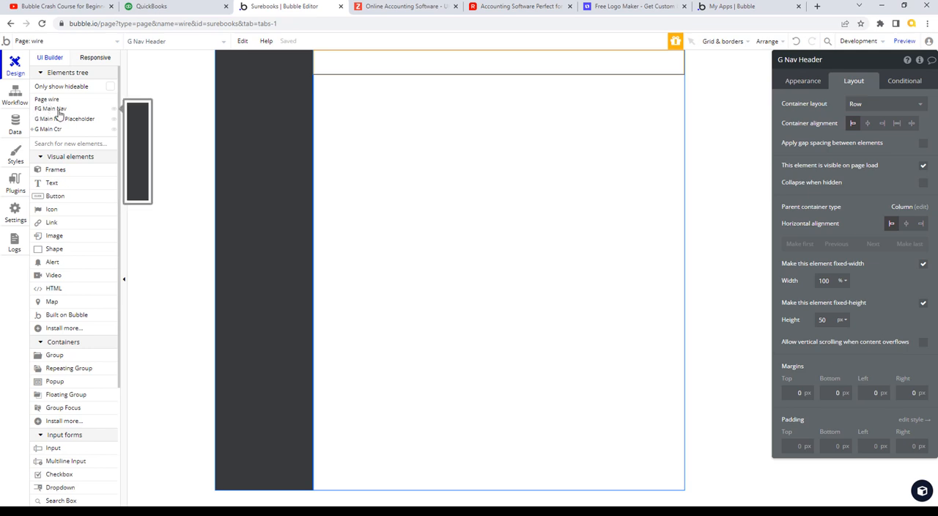
left_click(33, 129)
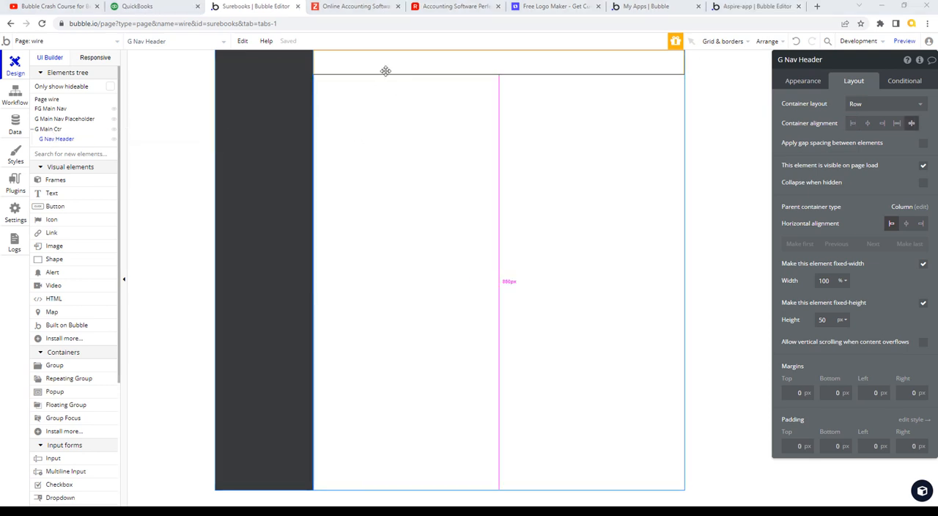
- Switch to QuickBooks and examine how its header behaves when the side navigation is collapsed and expanded again
left_click(168, 9)
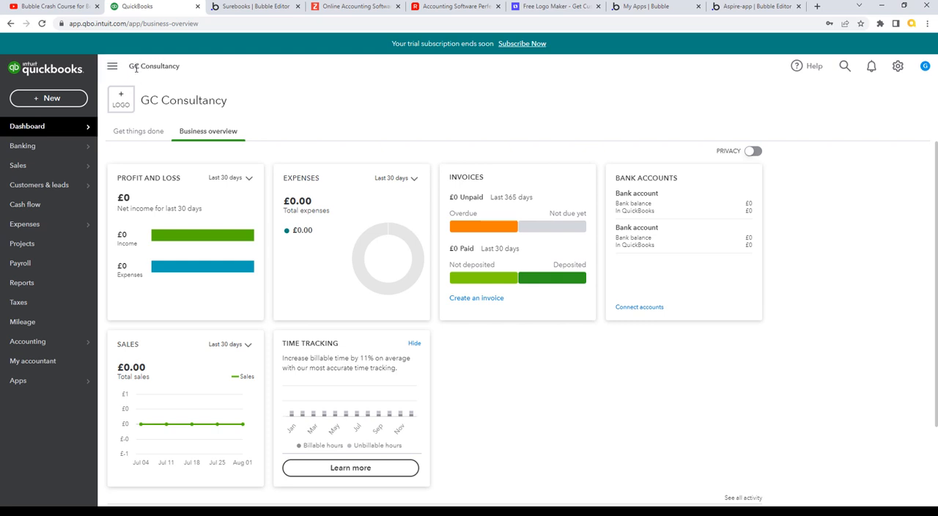
left_click(113, 66)
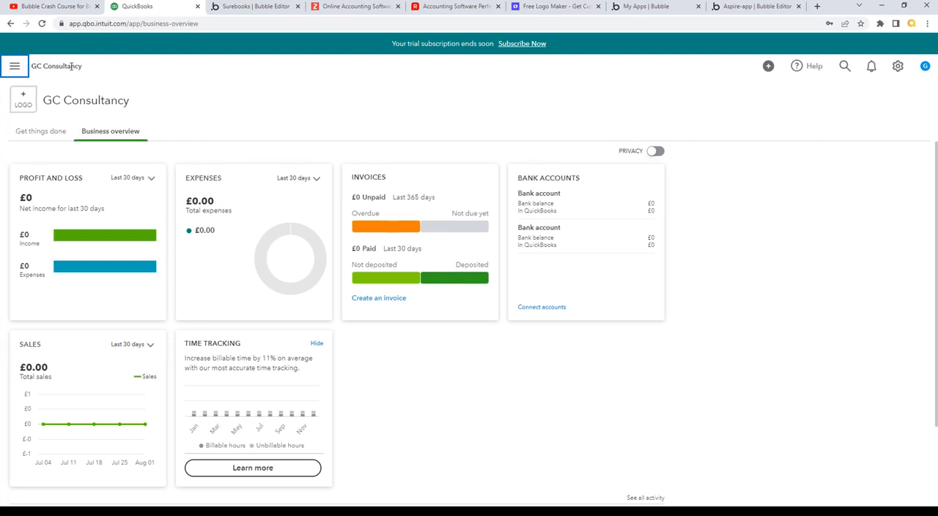
left_click(15, 67)
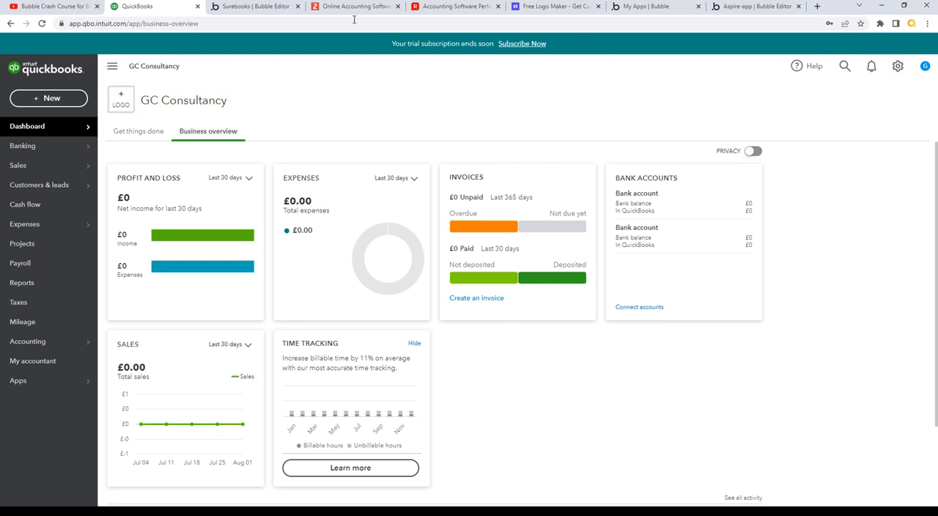
- Return to Bubble and draw two groups side by side inside G Nav Header, about 151 by 20 px and 345 by 24 px
left_click(272, 7)
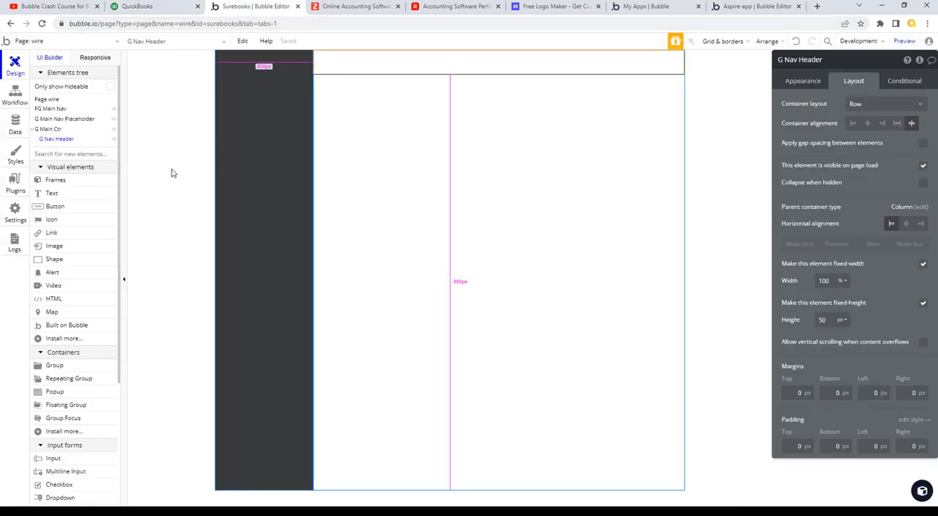
left_click(76, 365)
left_click_drag(336, 54, 412, 61)
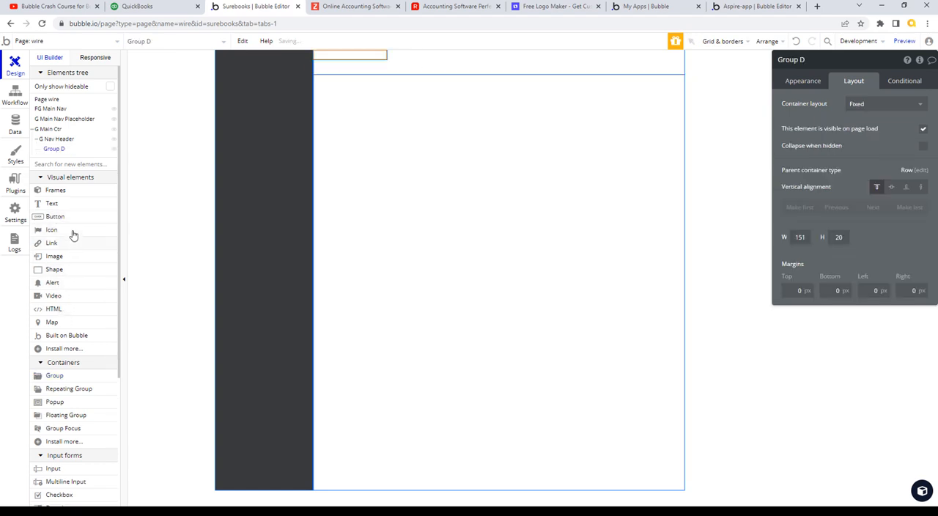
left_click(63, 376)
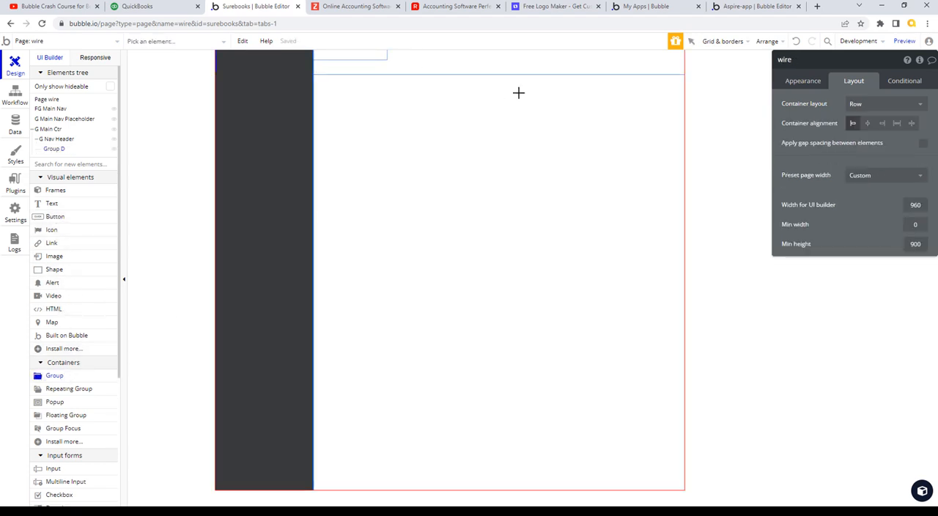
mouse_move(496, 56)
left_mouse_down()
mouse_move(638, 95)
mouse_move(664, 67)
left_mouse_up()
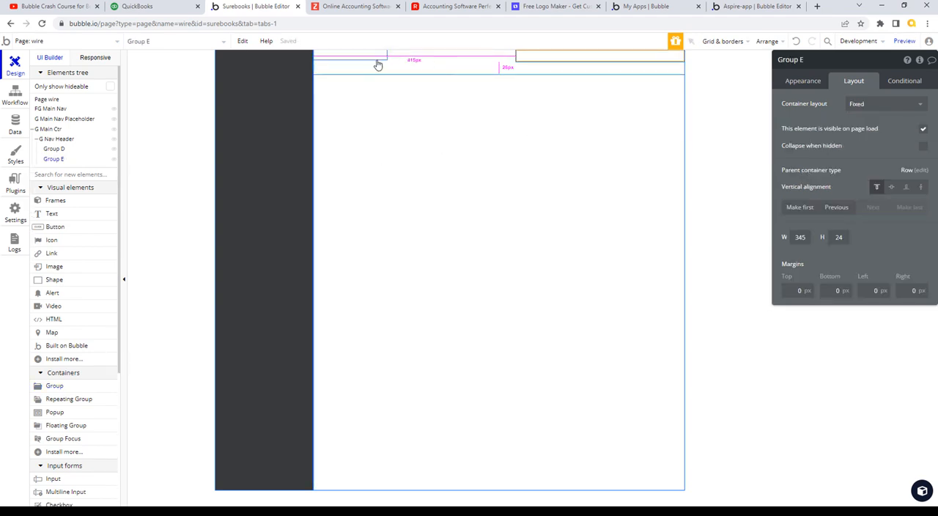
- Set G Nav Header's fixed height to 54 px
left_click(452, 66)
left_click(822, 319)
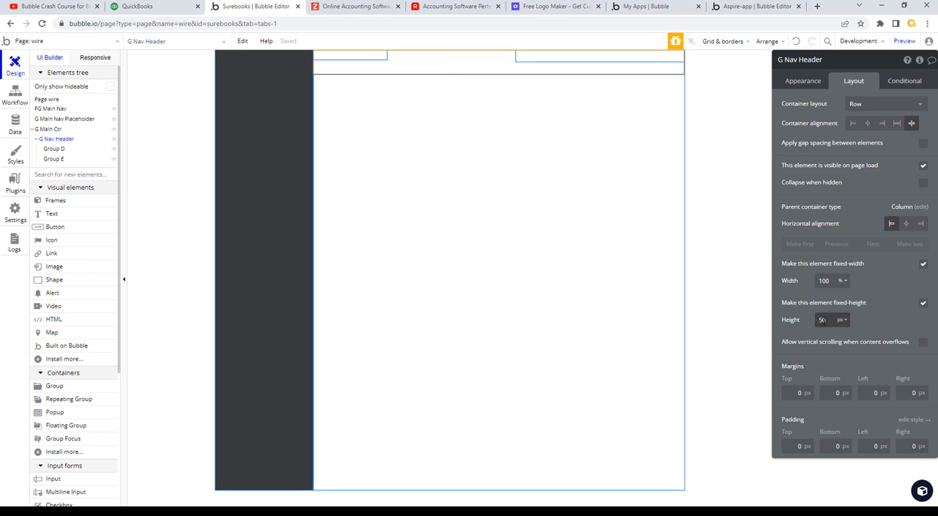
type("54")
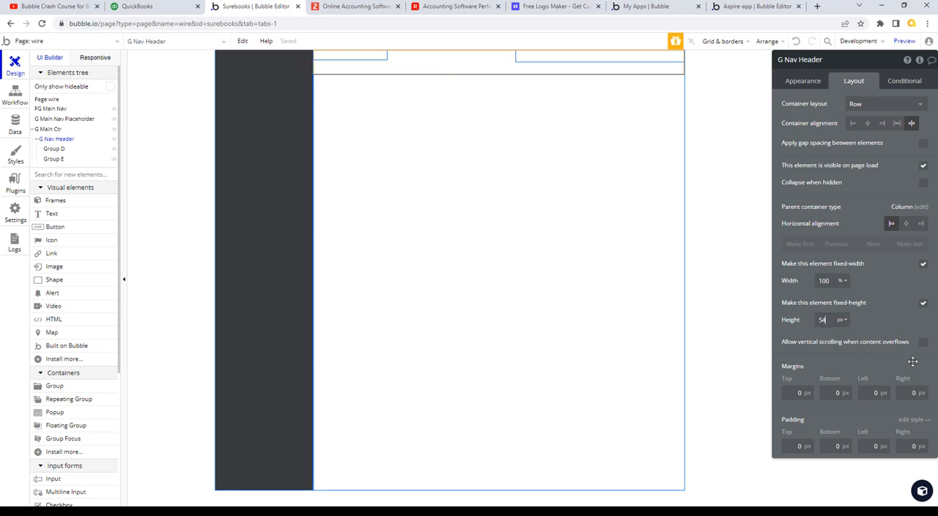
key("Tab")
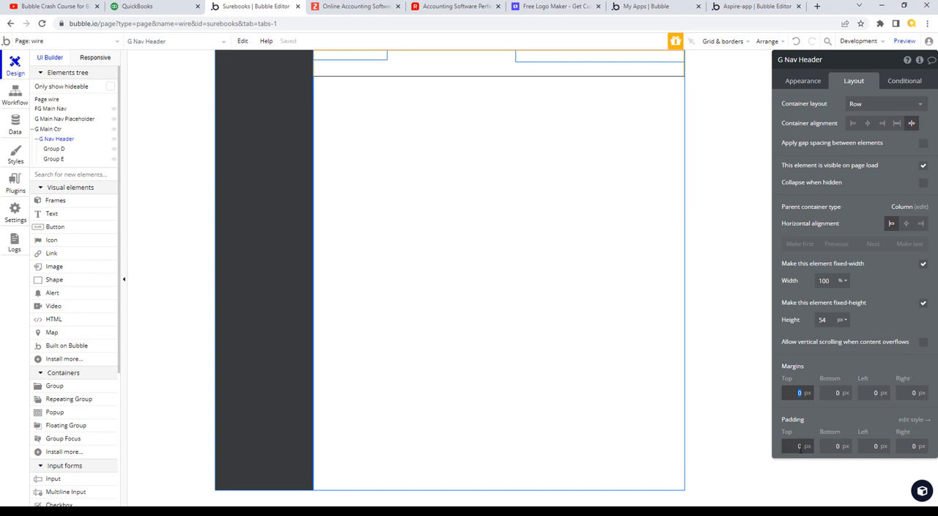
- Set G Nav Header's padding to 4 px at the top and bottom and 10 px on the left and right
left_click(799, 446)
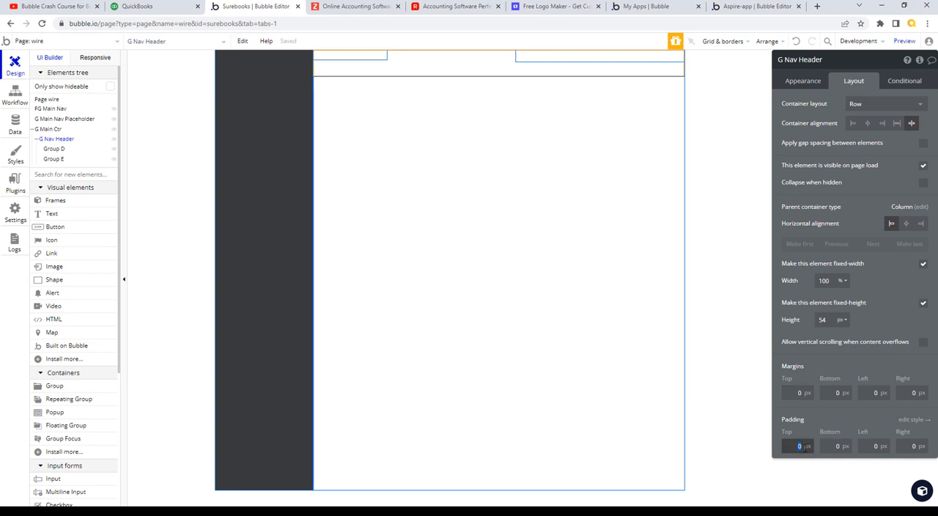
left_click(838, 447)
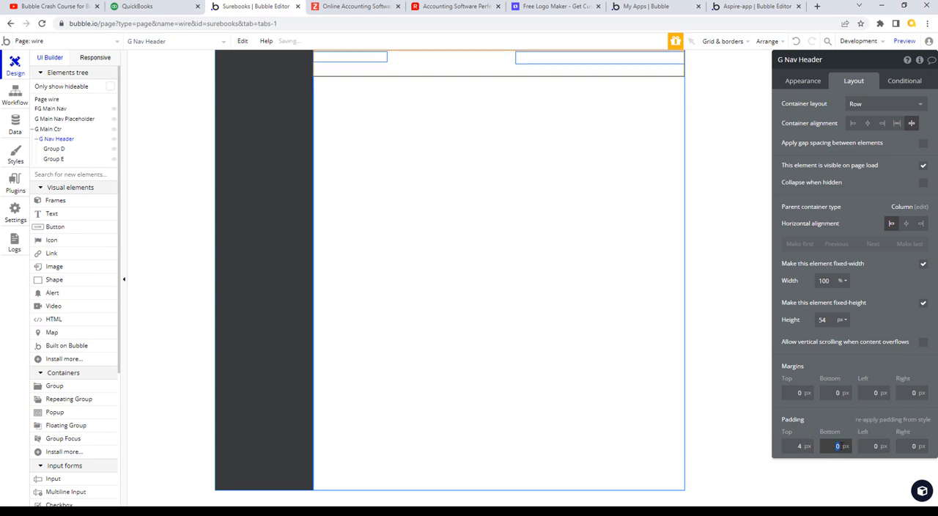
type("4")
left_click(873, 446)
type("10")
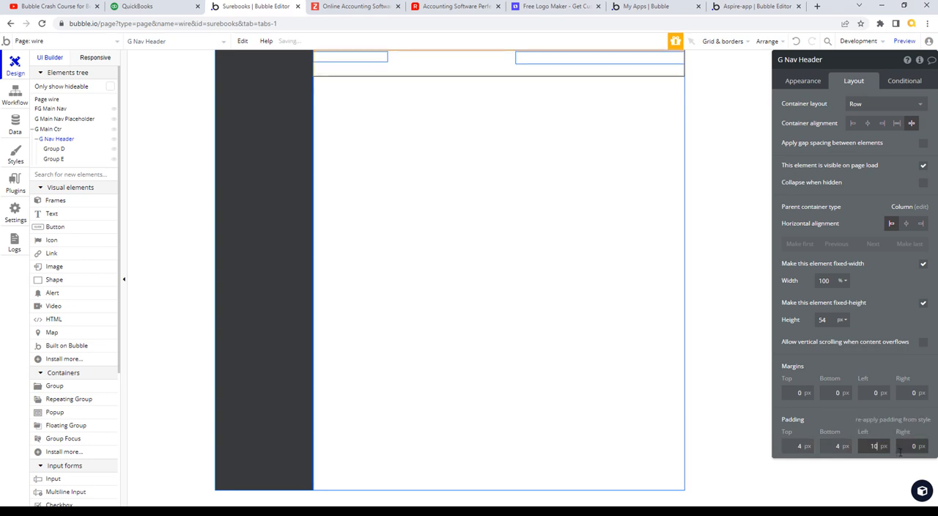
left_click(901, 448)
type("10")
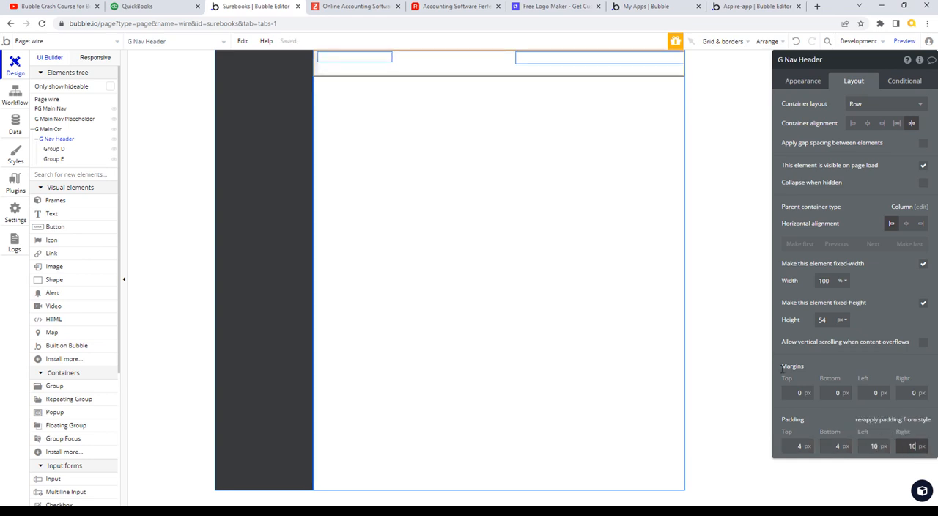
- Rename Group D in the header to "G Left Header"
left_click(373, 60)
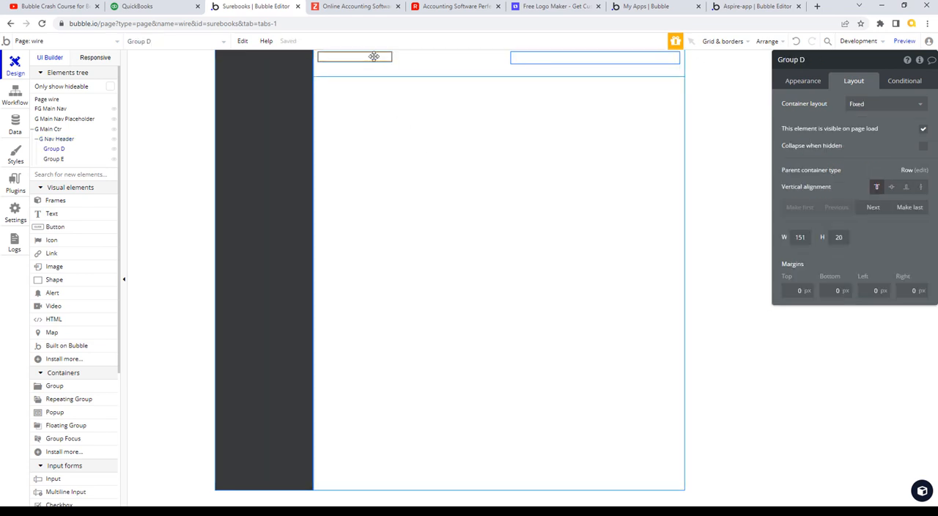
left_click(554, 61)
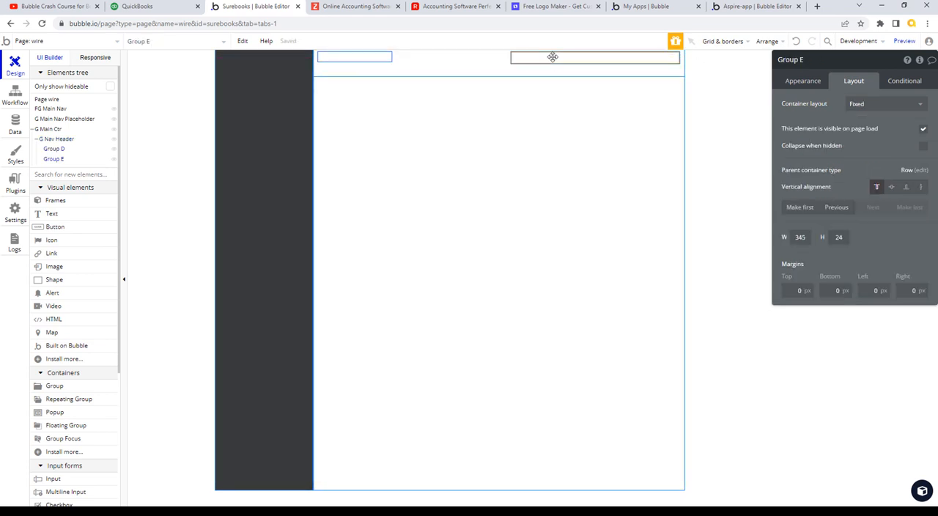
left_click(379, 61)
left_click(804, 59)
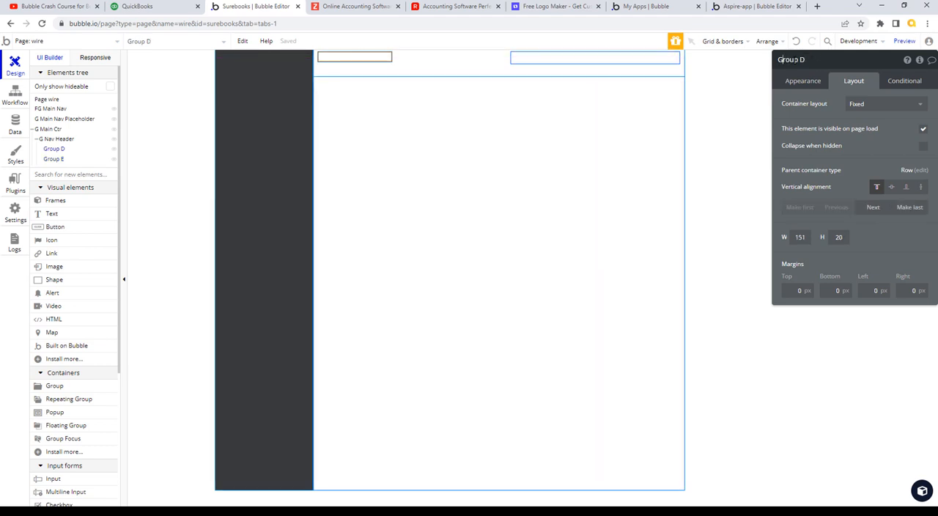
left_click_drag(778, 60, 833, 61)
type("G Left Header")
- Rename Group E in the header to "G Right Header"
left_click(591, 58)
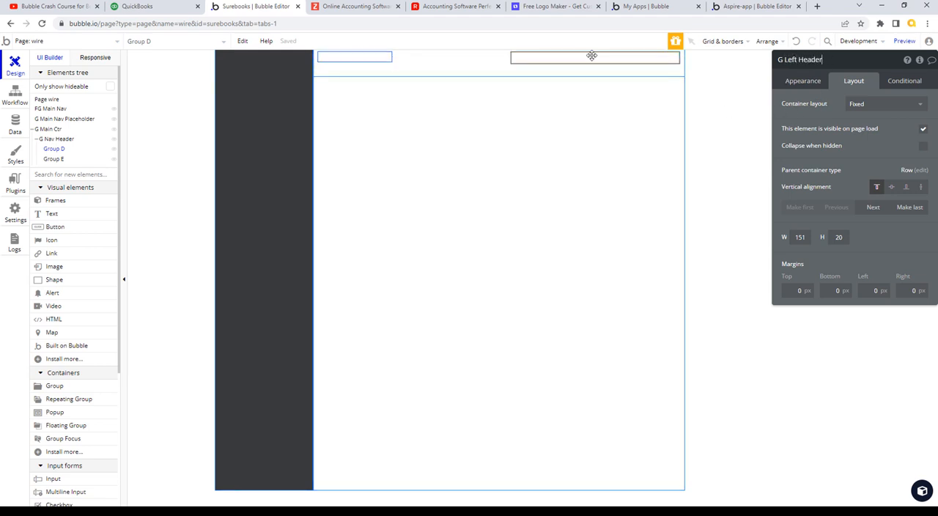
left_click(792, 64)
left_click_drag(782, 61, 821, 61)
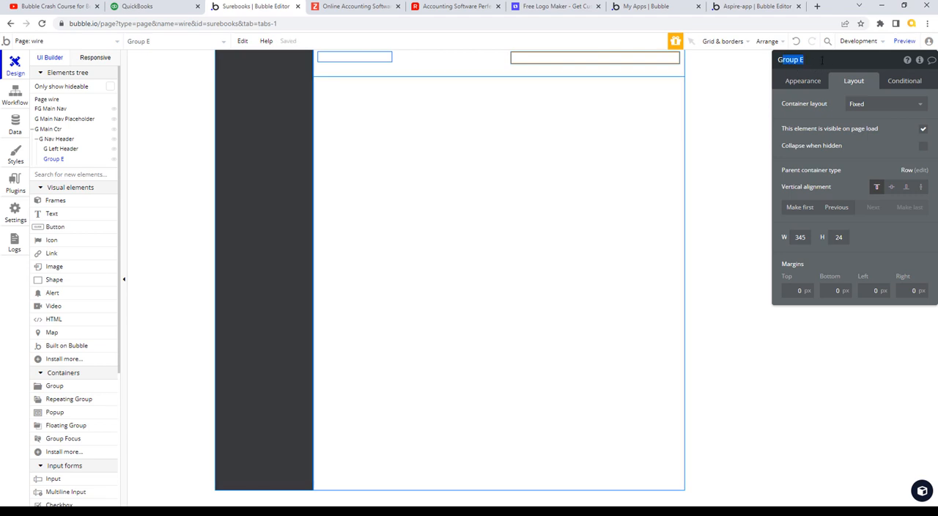
key("BackSpace")
- Set G Left Header's container layout to Row
left_click(375, 57)
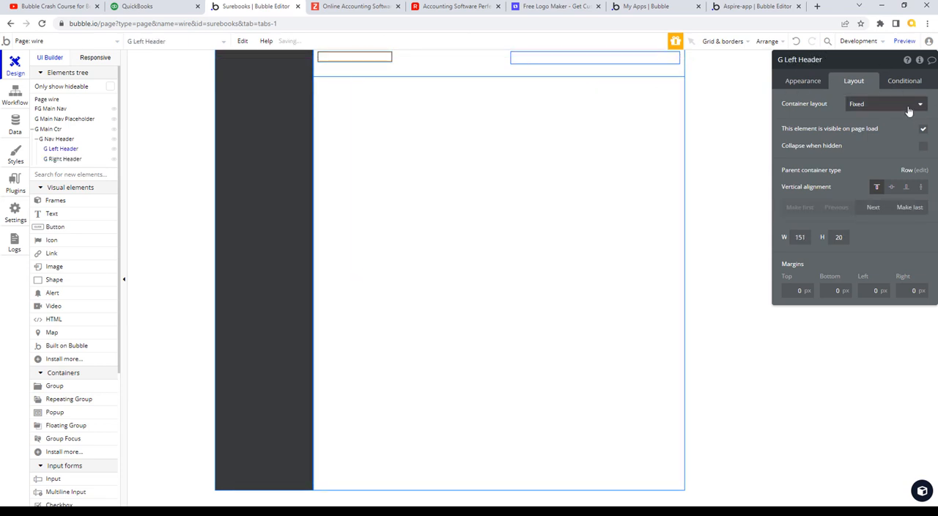
left_click(910, 104)
left_click(863, 151)
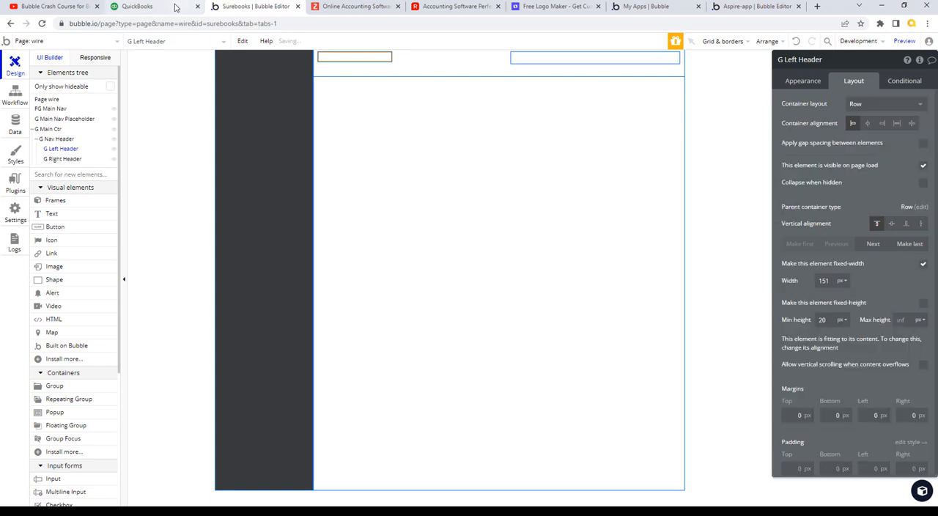
- Check the QuickBooks header again, and in Bubble set G Right Header's container layout to Row
left_click(137, 6)
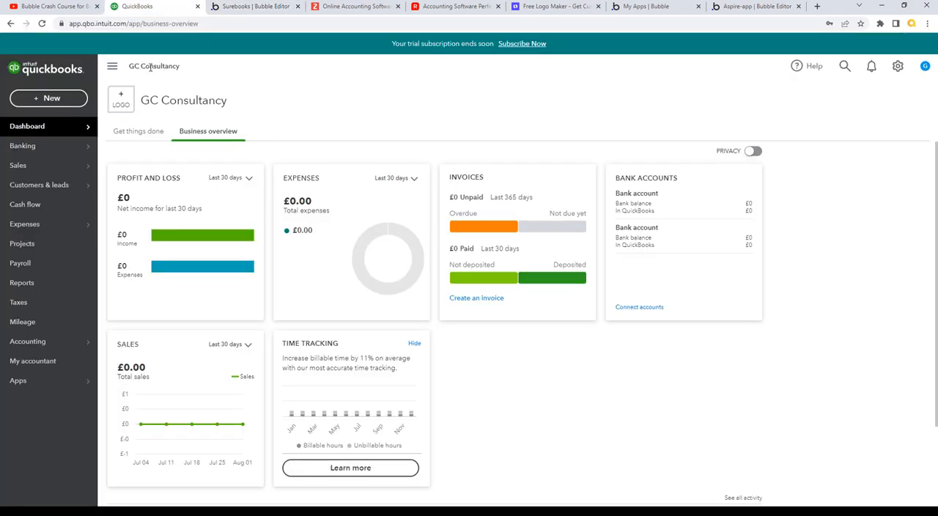
left_click(255, 5)
left_click(559, 60)
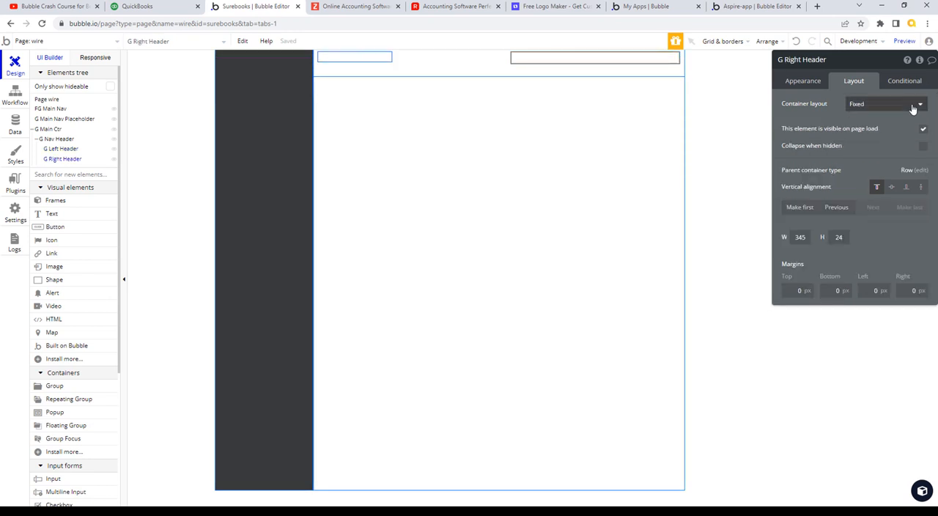
left_click(913, 104)
left_click(873, 154)
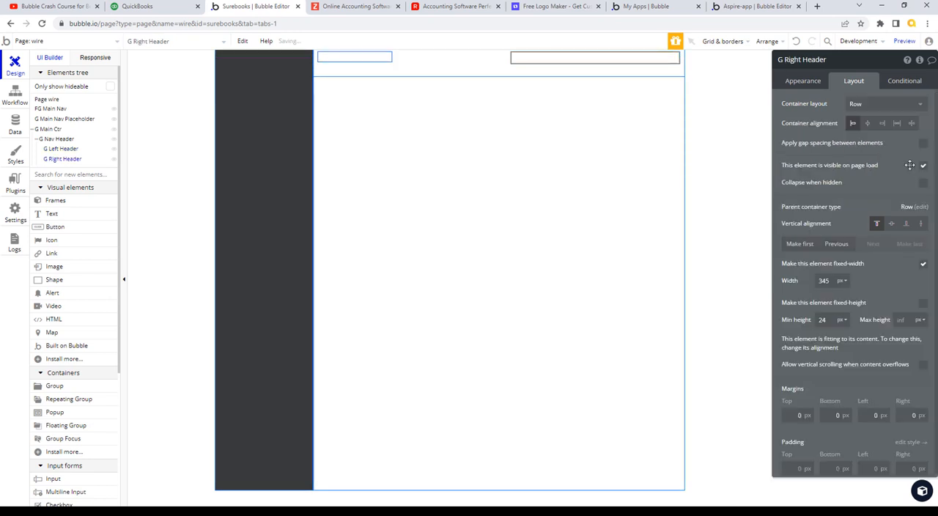
- Set G Left Header's minimum height to 100%
left_click(362, 59)
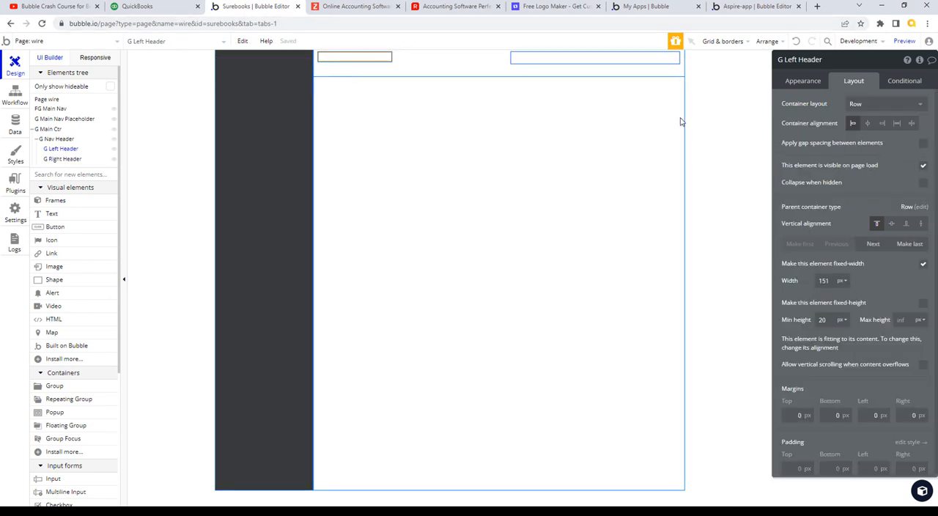
left_click(829, 320)
type("100")
left_click(842, 320)
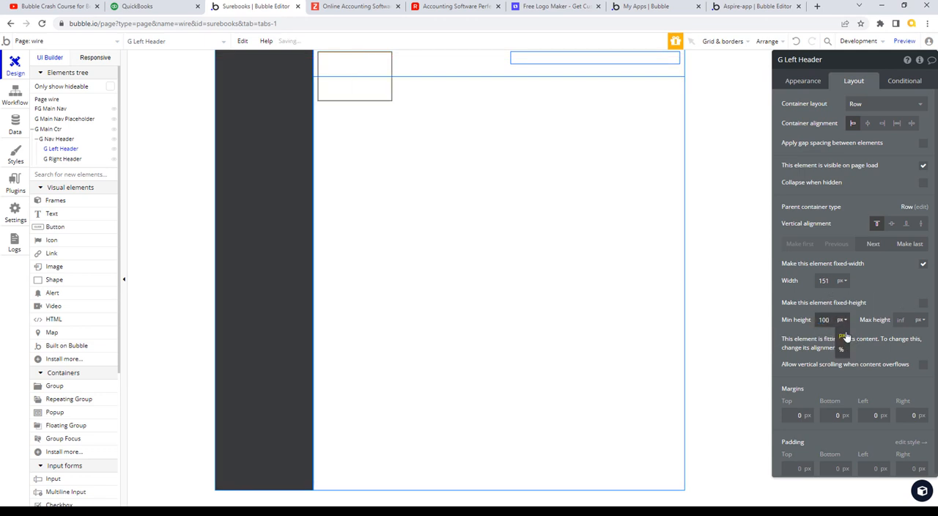
left_click(841, 354)
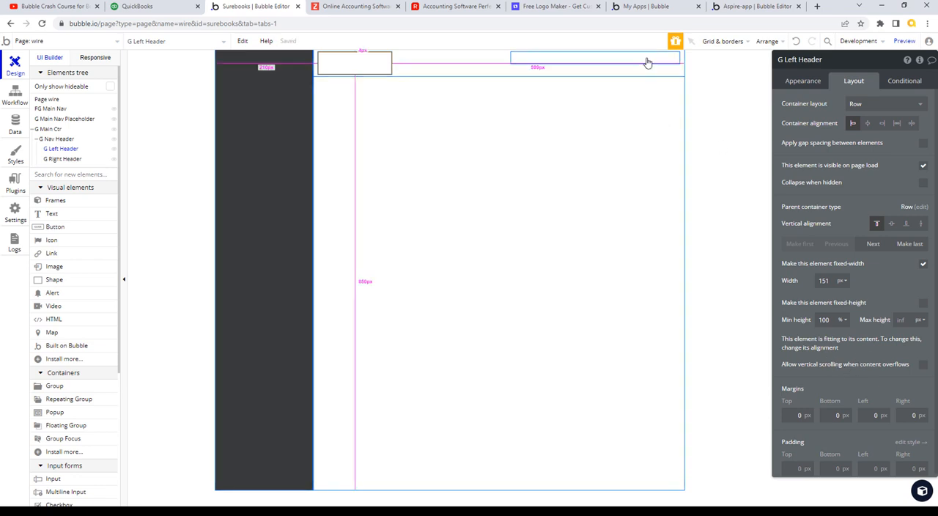
- Set G Right Header's minimum height to 100%
left_click(647, 60)
left_click(843, 320)
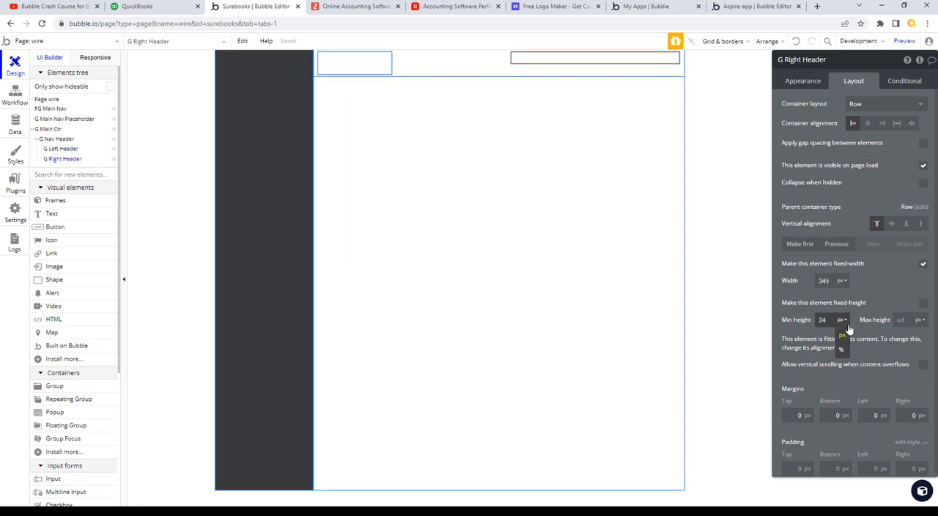
left_click(841, 352)
double_click(823, 320)
type("1")
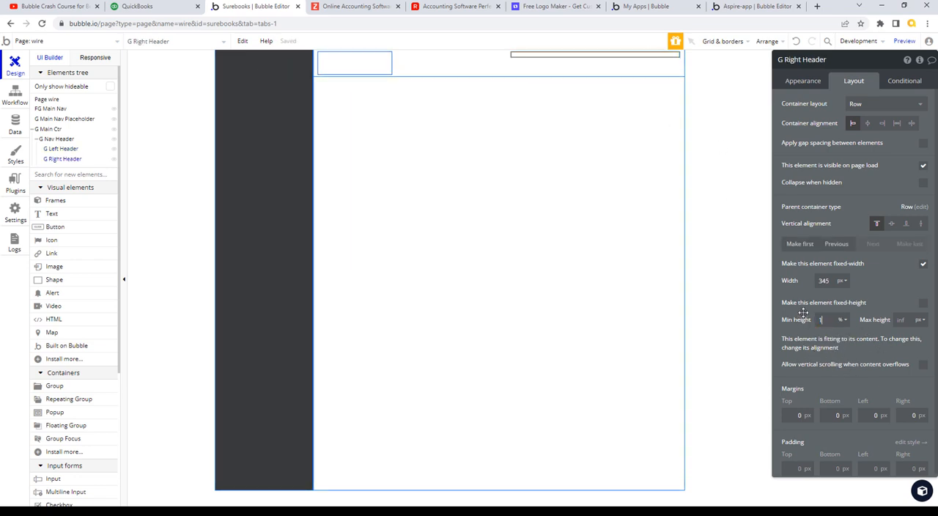
type("00")
key("Tab")
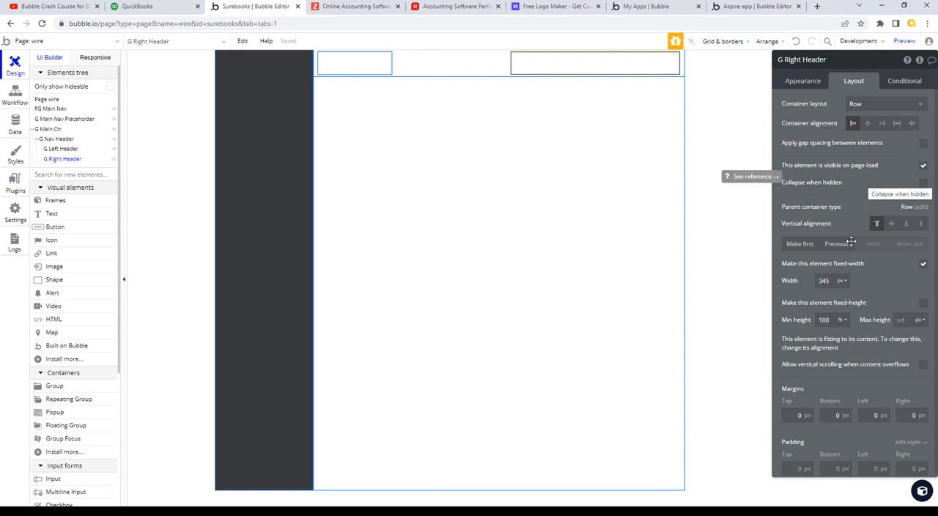
left_click(846, 320)
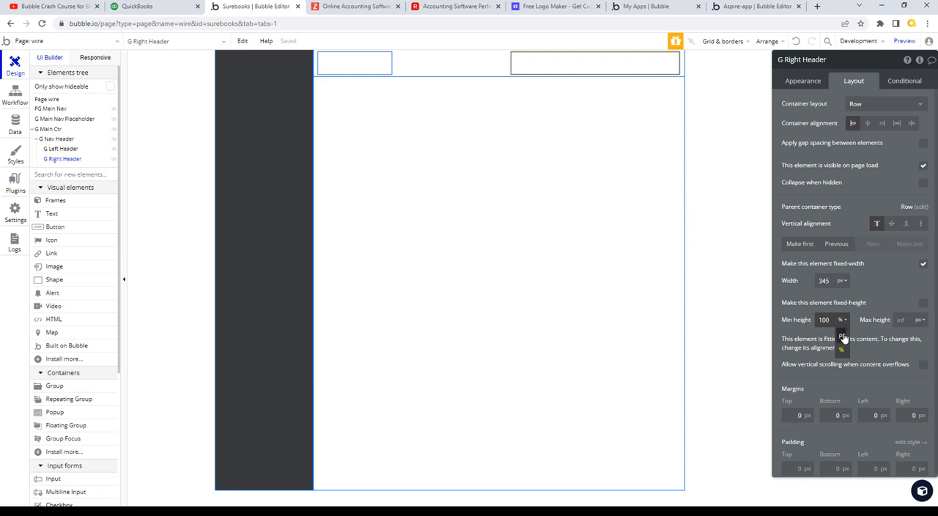
left_click(883, 293)
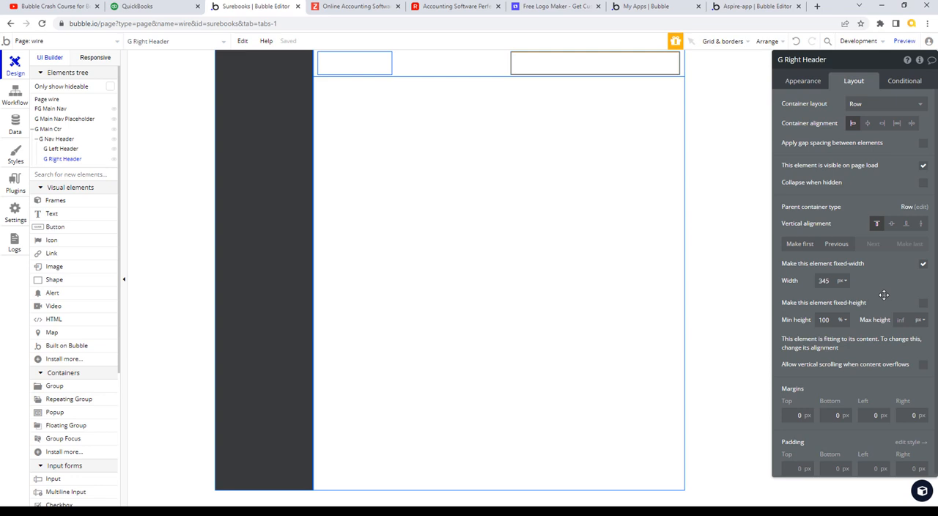
left_click(845, 321)
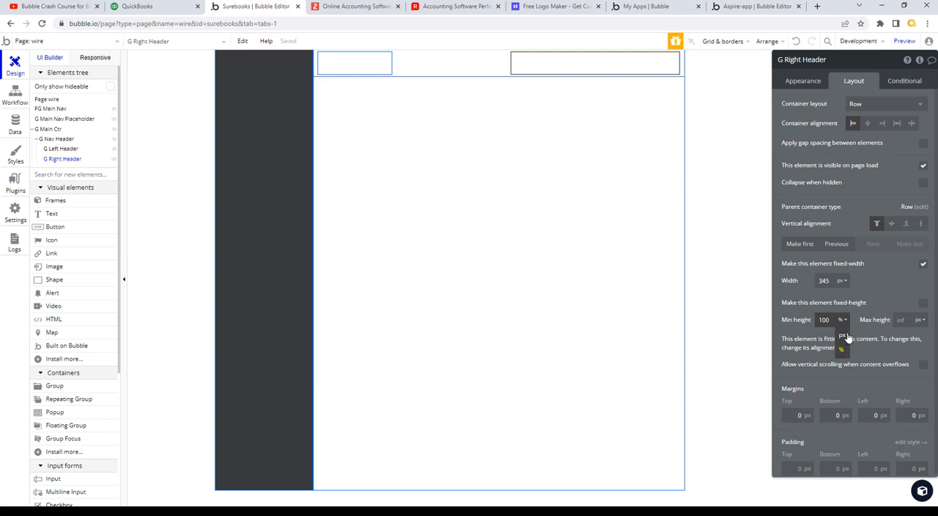
left_click(882, 283)
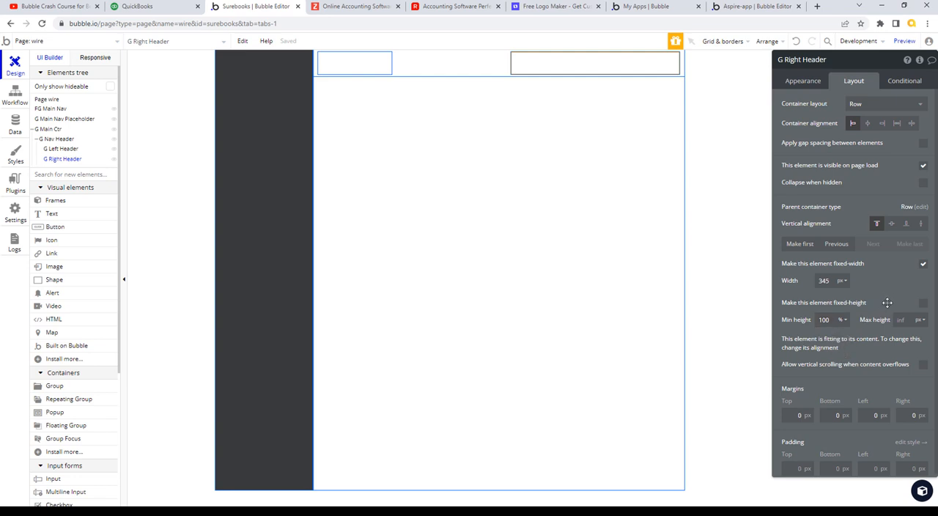
- Try the left, center and right container alignments on G Nav Header, then return it to space between
left_click(386, 65)
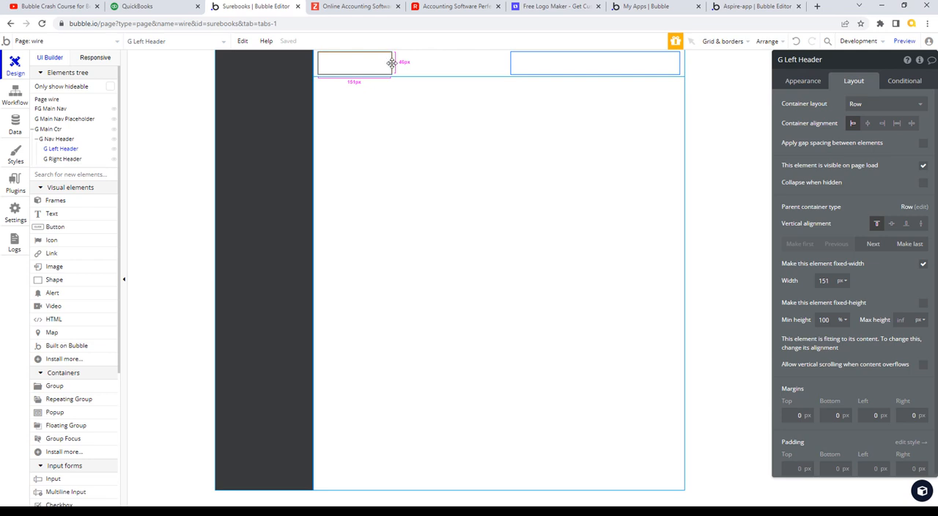
left_click(455, 66)
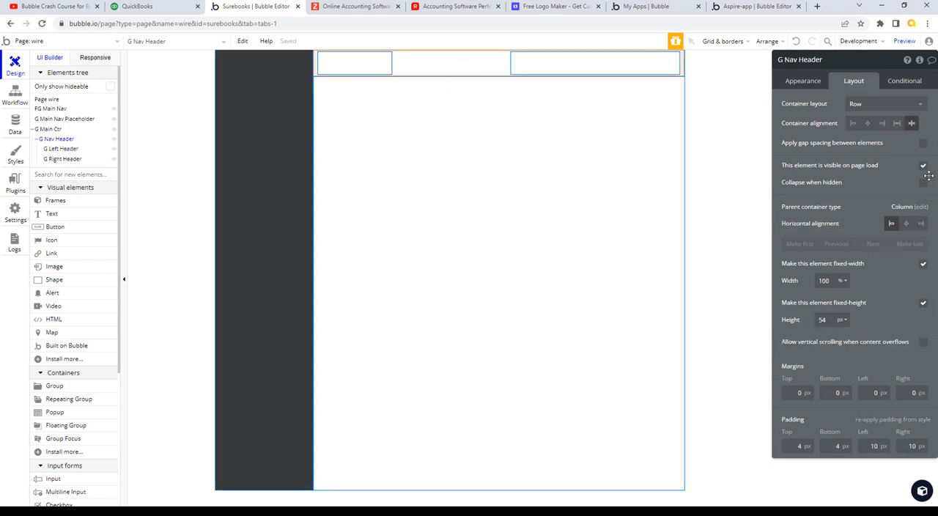
left_click(854, 126)
left_click(867, 124)
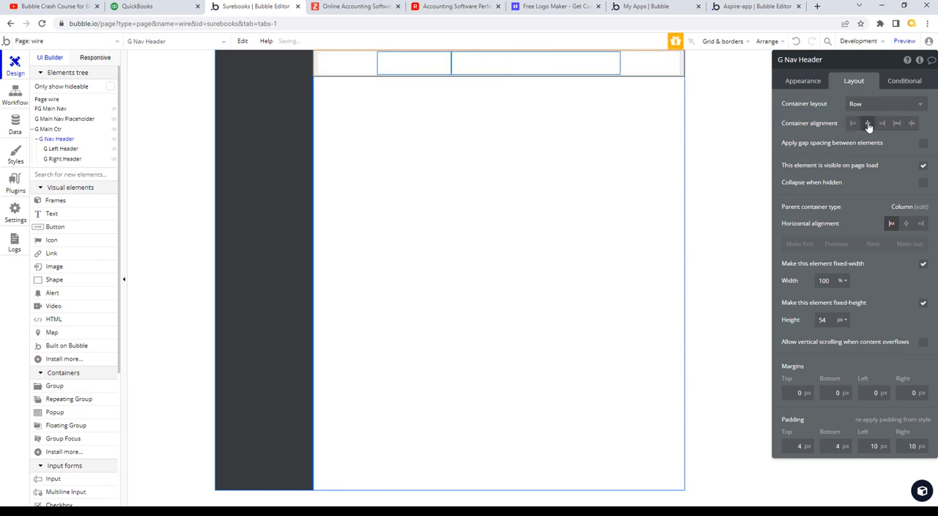
left_click(883, 125)
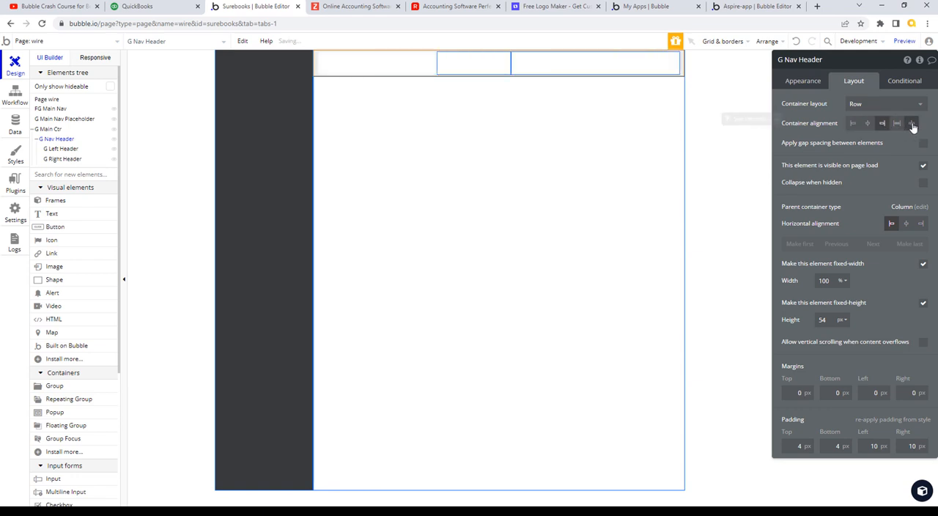
left_click(911, 124)
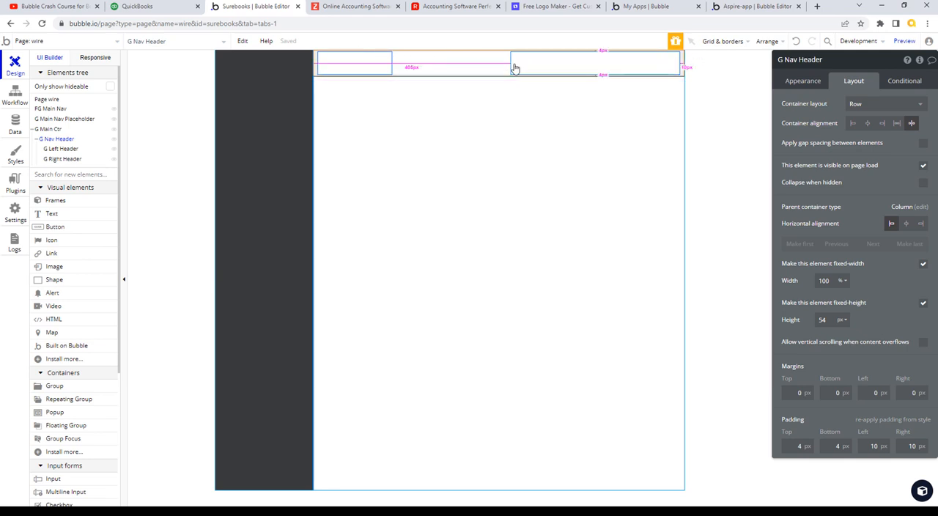
- Set G Right Header's container alignment to right-aligned, keeping G Nav Header on space between after trying left alignment
left_click(563, 73)
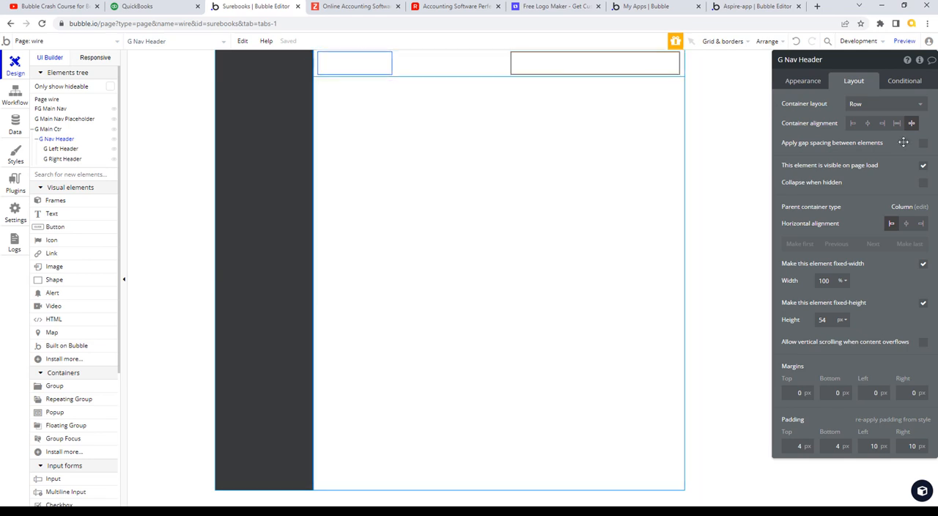
left_click(509, 62)
left_click(853, 125)
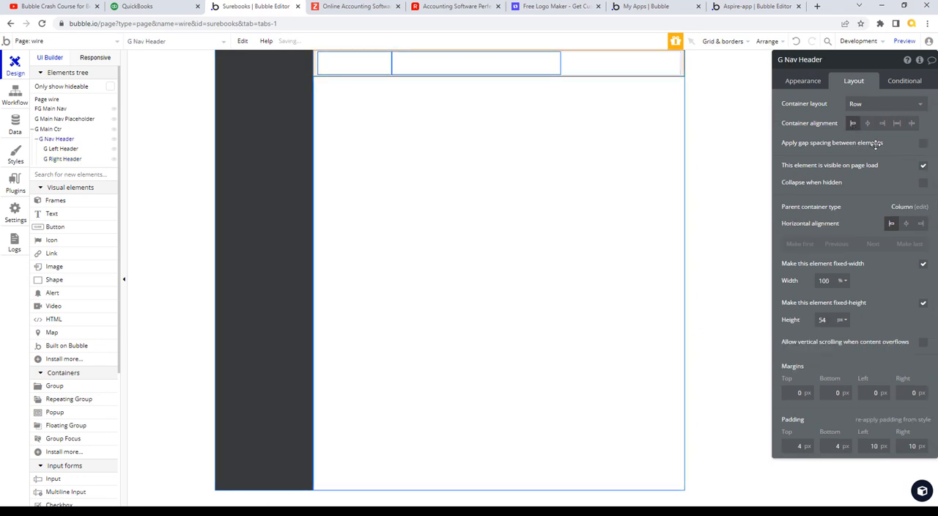
left_click(529, 64)
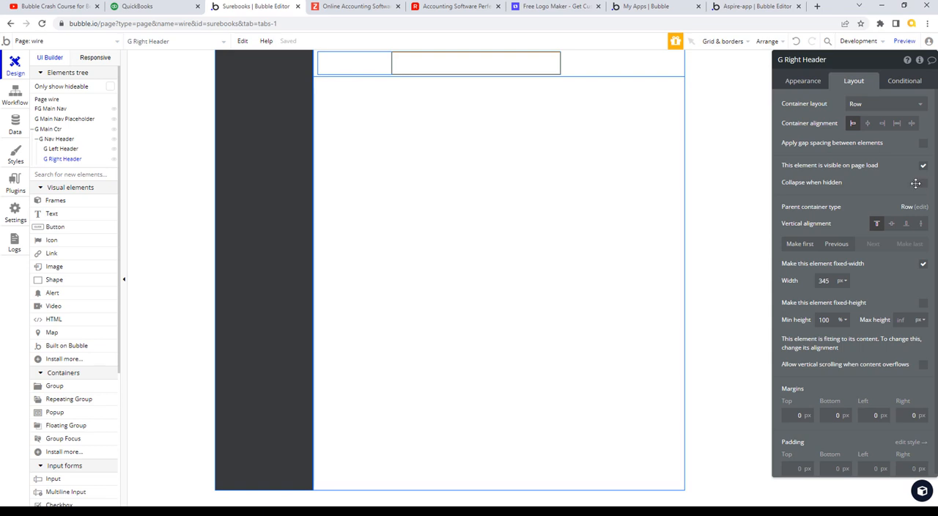
left_click(883, 124)
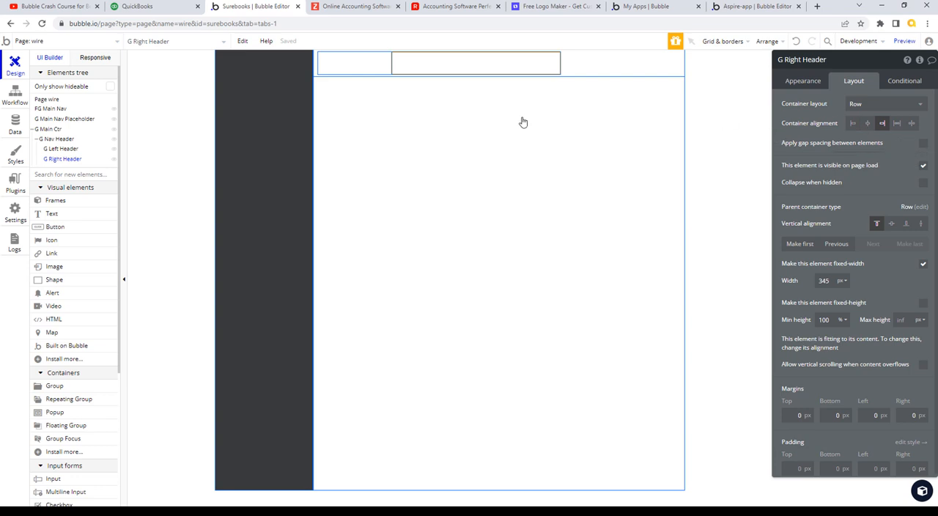
left_click(623, 67)
left_click(912, 124)
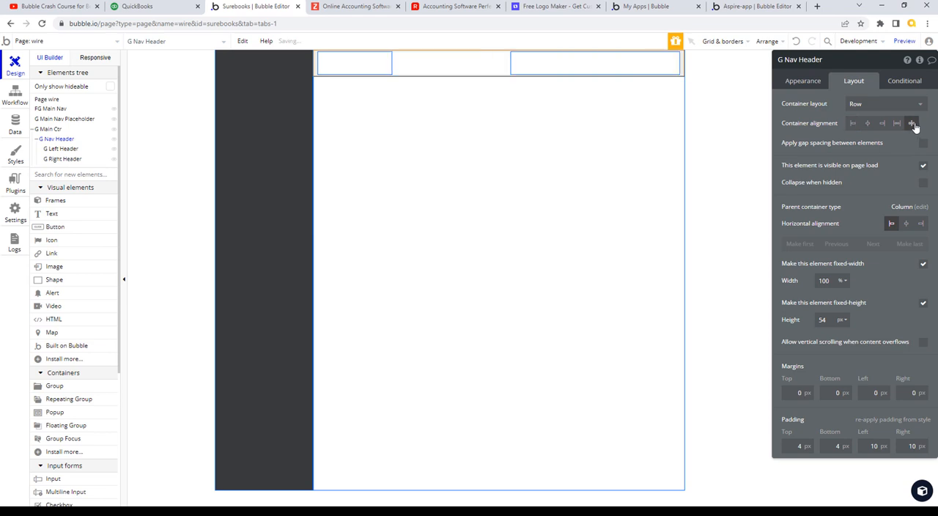
- Check the left side of the QuickBooks header, and in Bubble set G Left Header's width to 60%
left_click(349, 68)
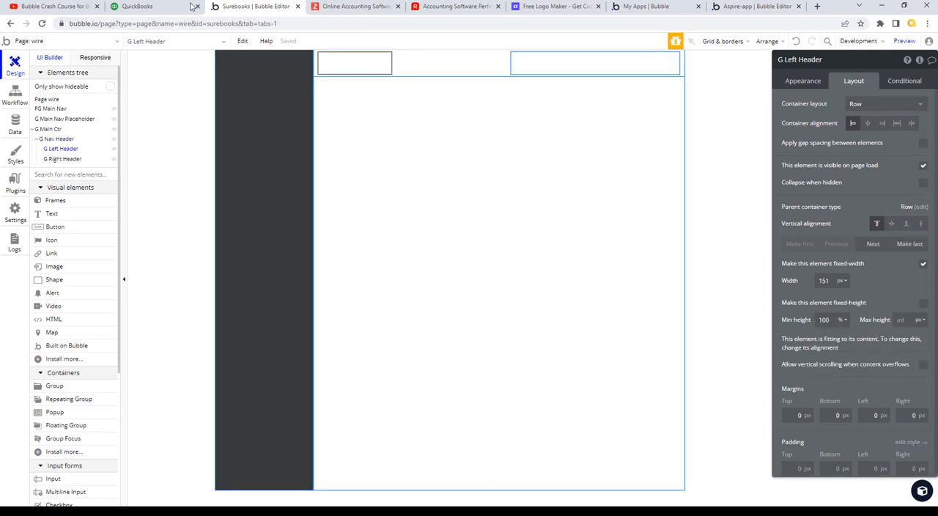
left_click(155, 6)
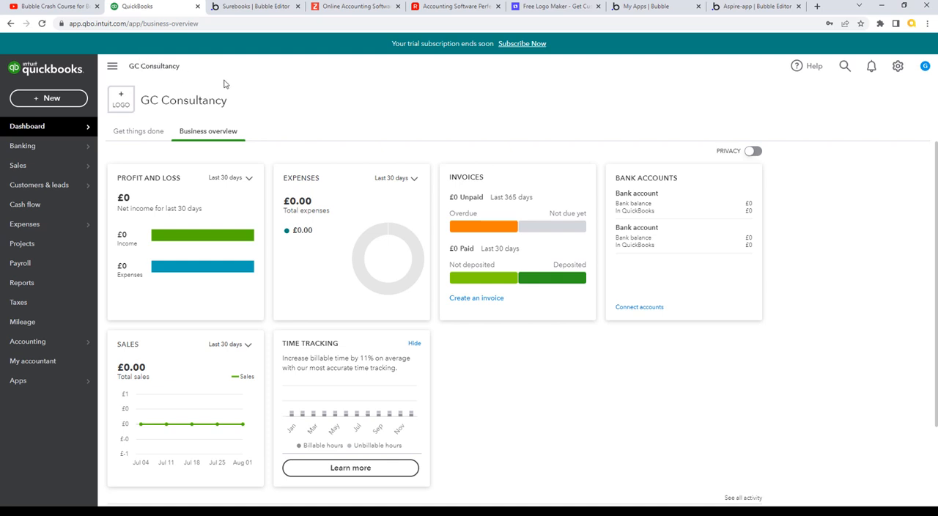
left_click(258, 6)
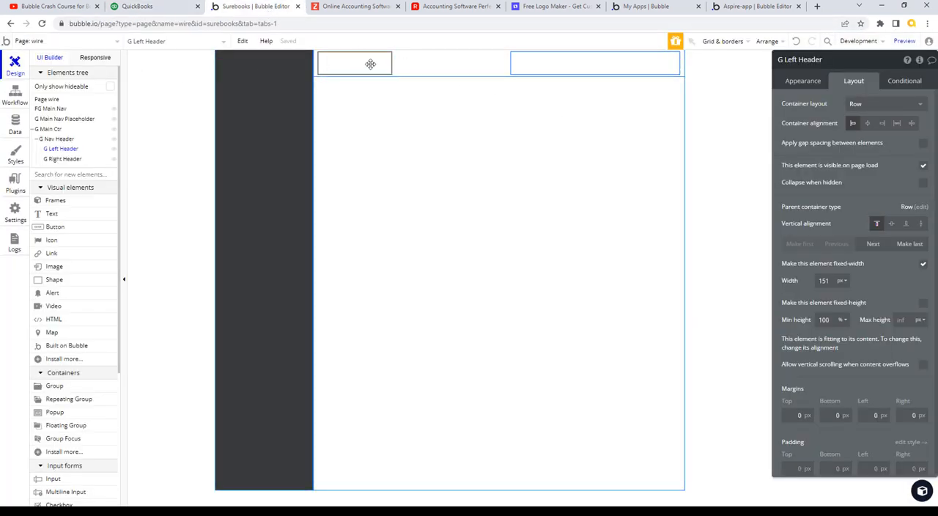
left_click(833, 321)
left_click(844, 284)
left_click(841, 311)
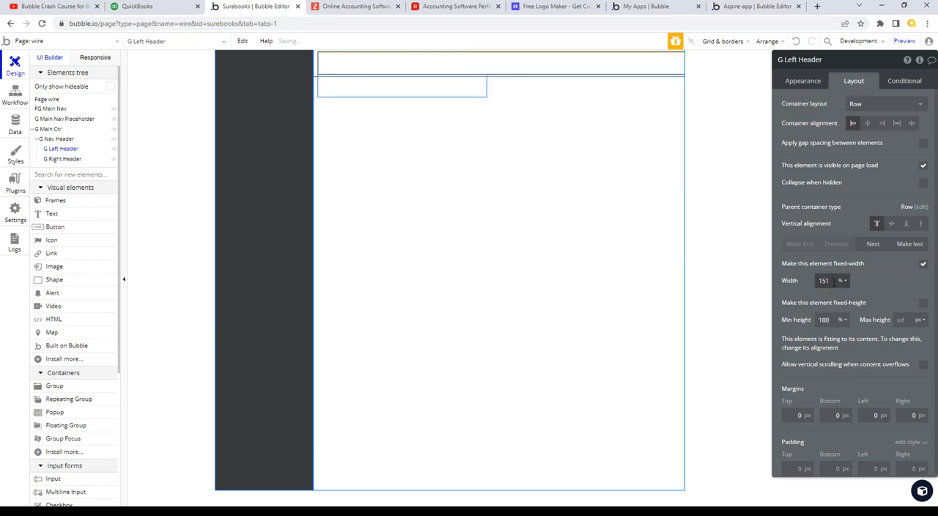
left_click(829, 285)
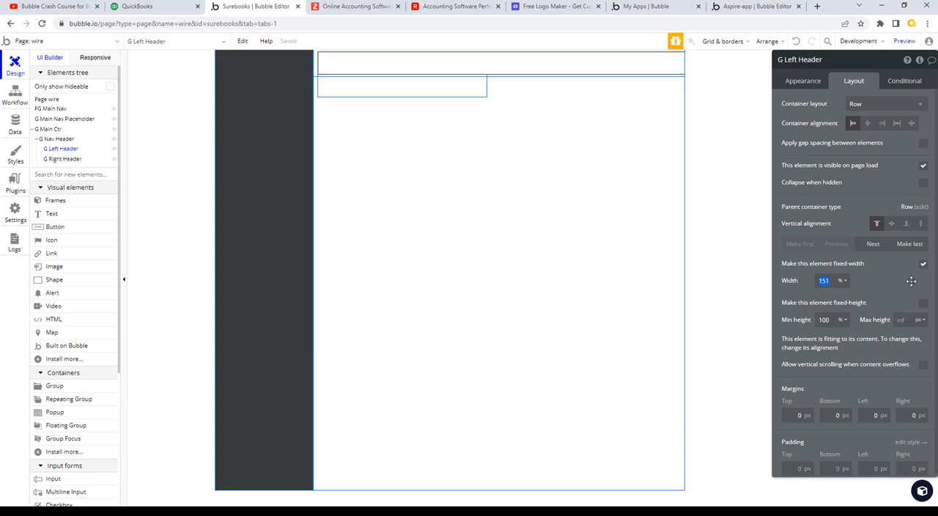
type("60")
key("Tab")
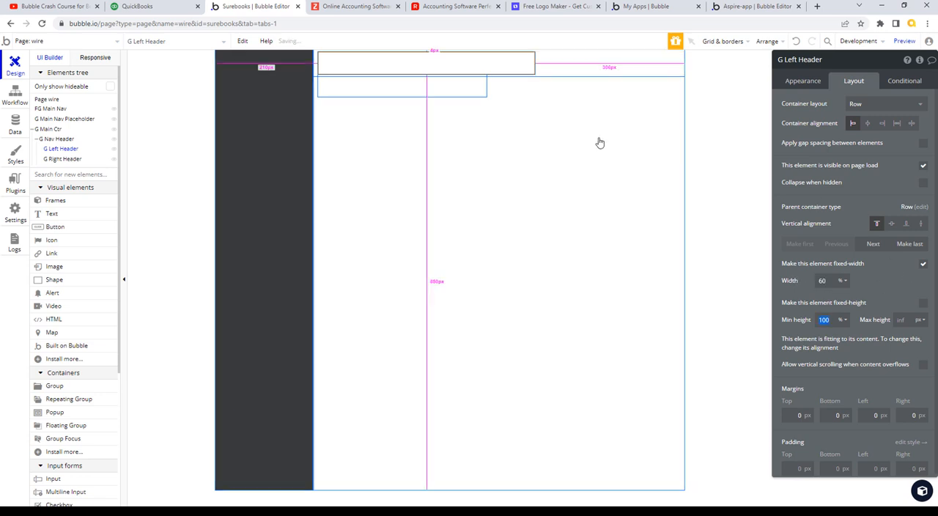
- Set G Right Header's width to 40%
left_click(469, 89)
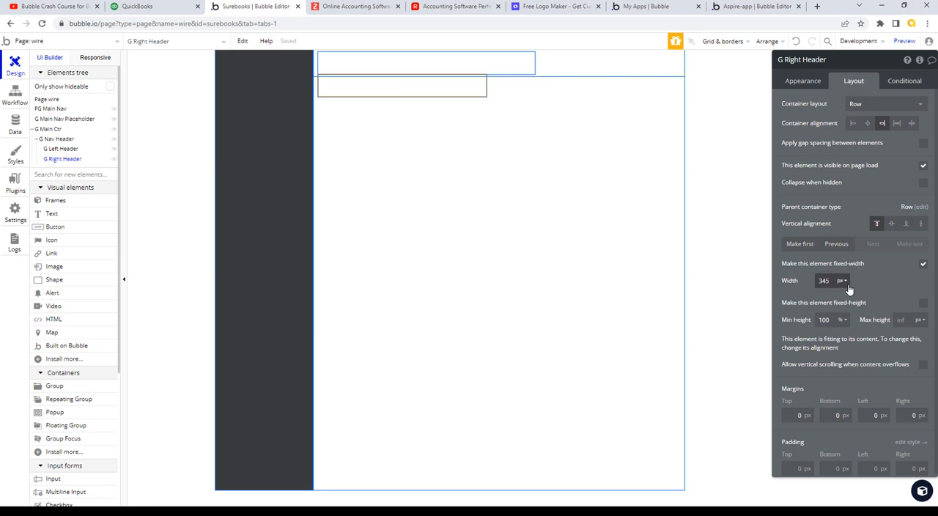
left_click(846, 283)
left_click(841, 311)
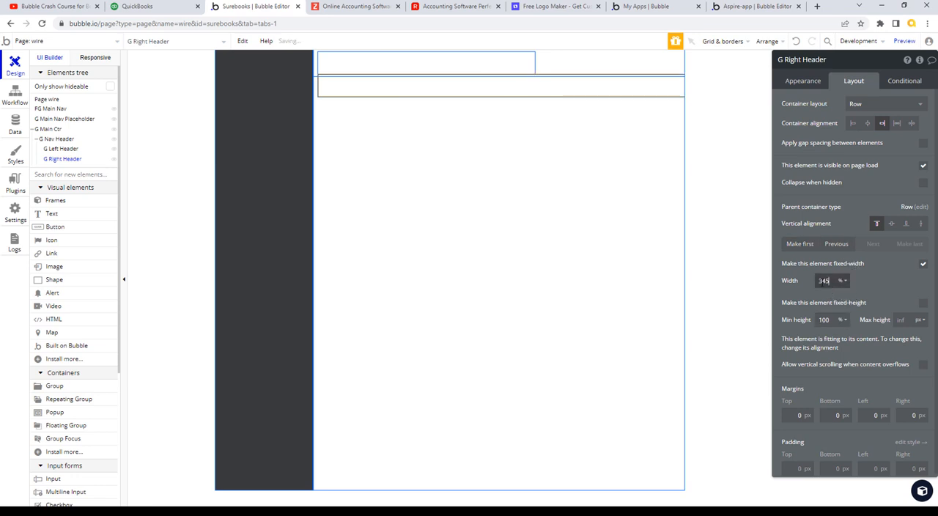
left_click(824, 281)
type("40")
key("Tab")
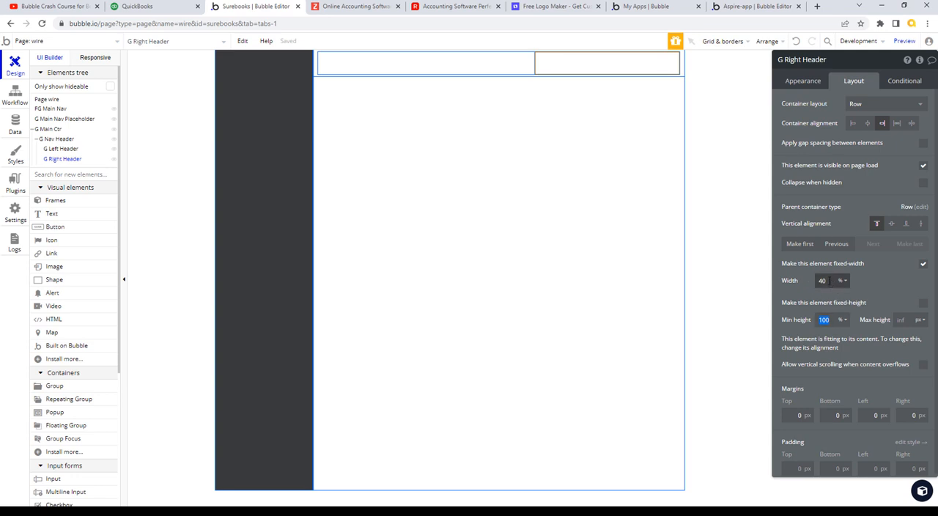
- Set G Left Header's width to 56%
left_click(463, 66)
double_click(822, 281)
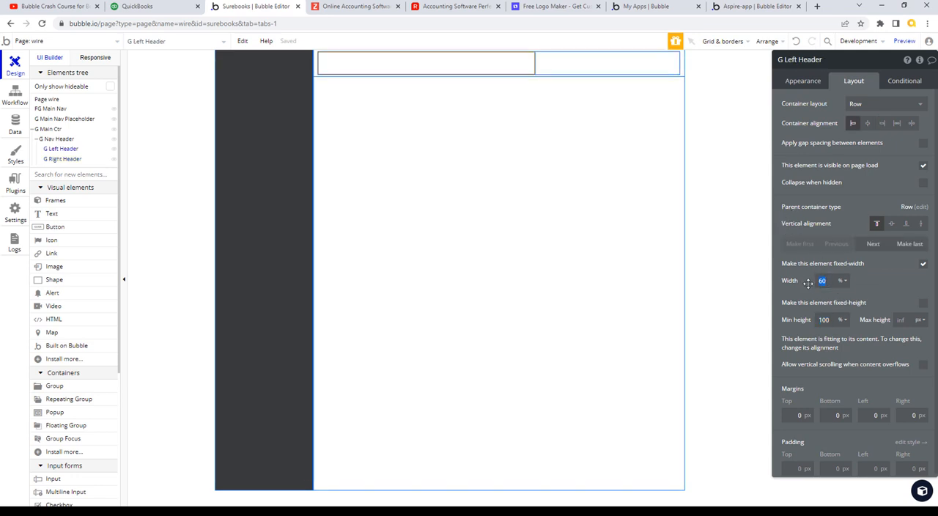
type("56")
key("Tab")
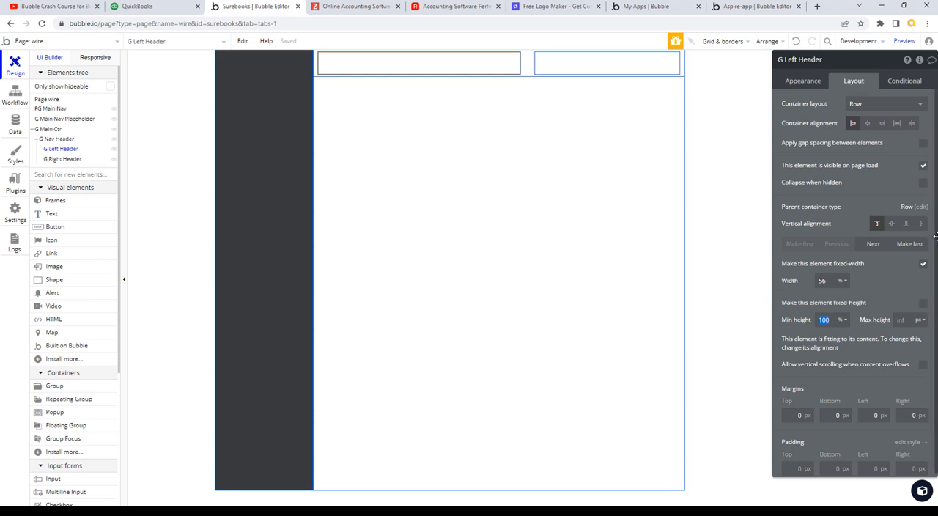
- Check the header contents in QuickBooks, and return to Bubble to look through the list of available elements
left_click(152, 7)
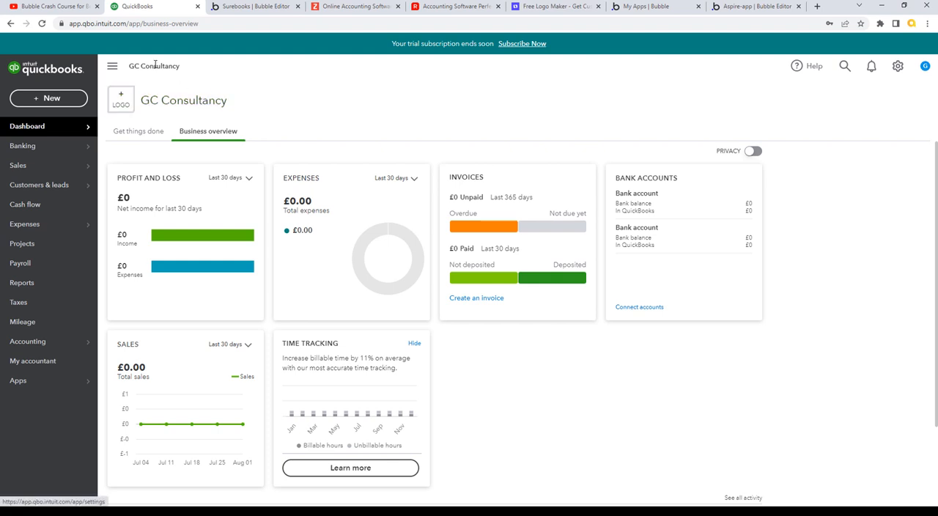
left_click(261, 8)
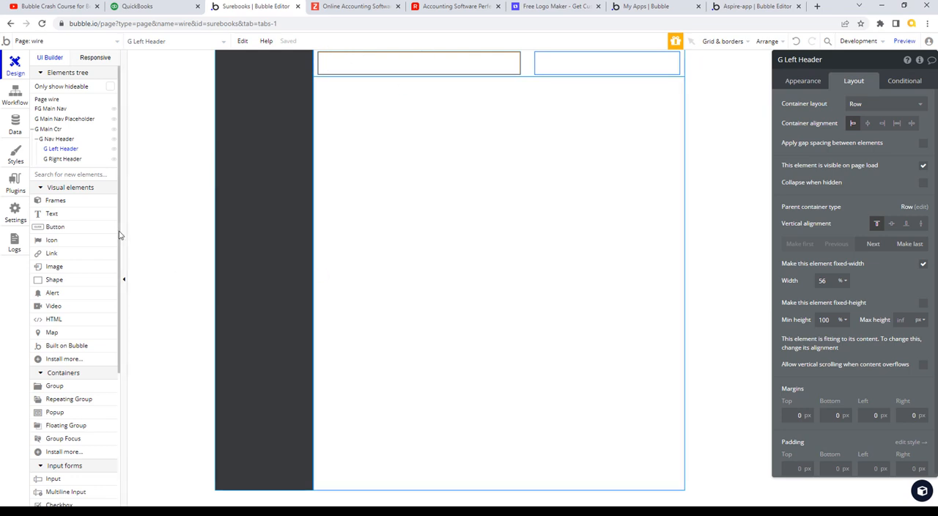
left_click_drag(121, 234, 124, 370)
scroll(124, 370, "up", 5)
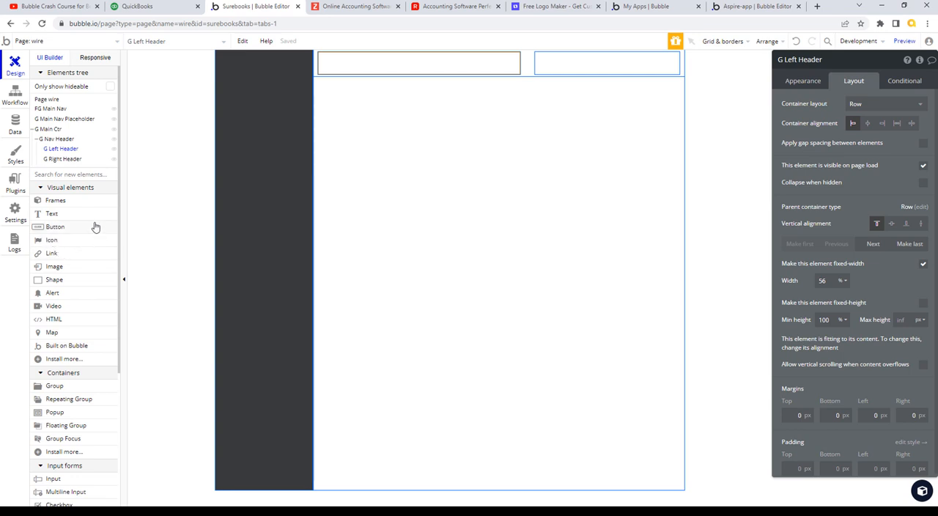
- Search the available Bubble plugins for "icon" and install the Iconify plugin
left_click(16, 182)
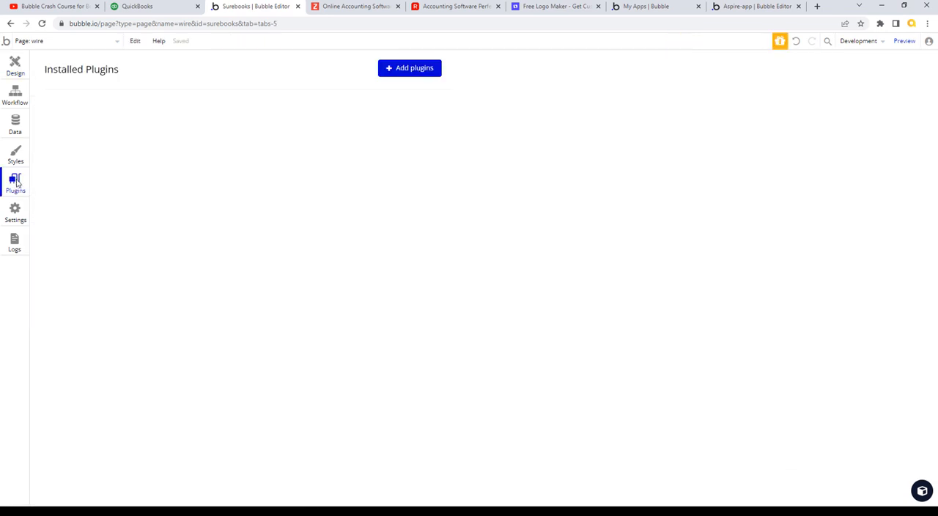
left_click(384, 75)
type("i")
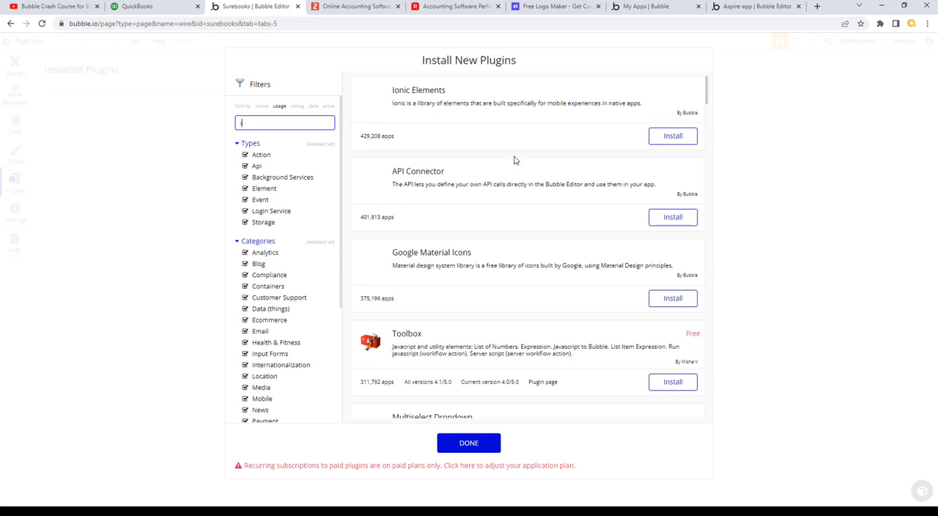
type("co")
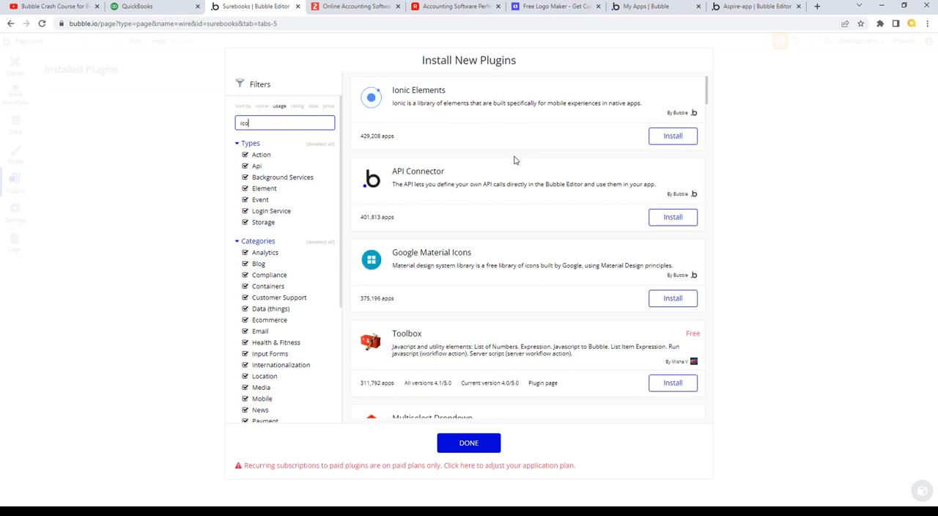
type("n")
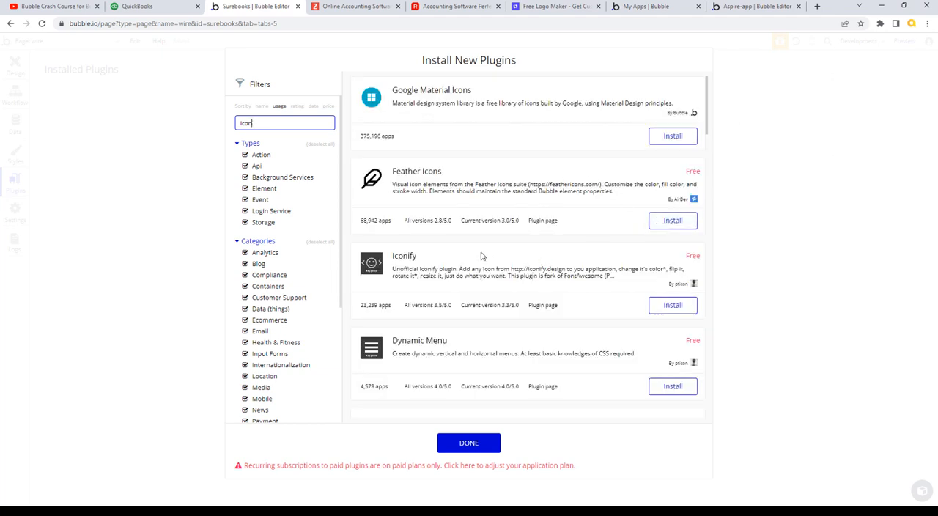
left_click(673, 306)
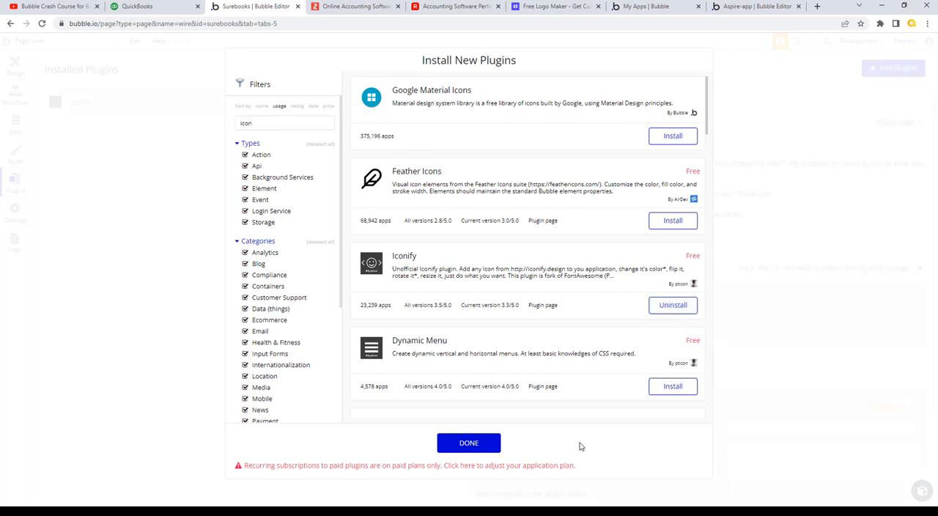
left_click(484, 445)
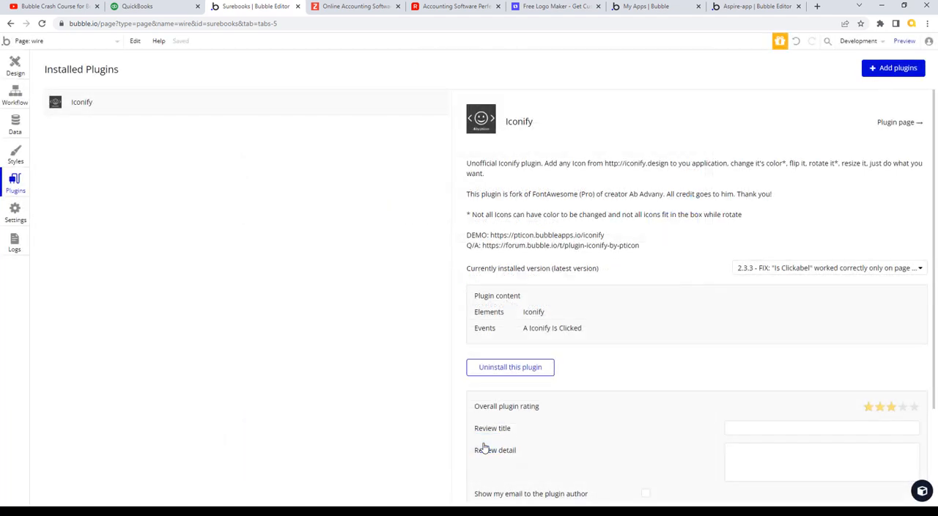
- Draw an Iconify element about 27 by 20 px at the left end of G Left Header
left_click(16, 66)
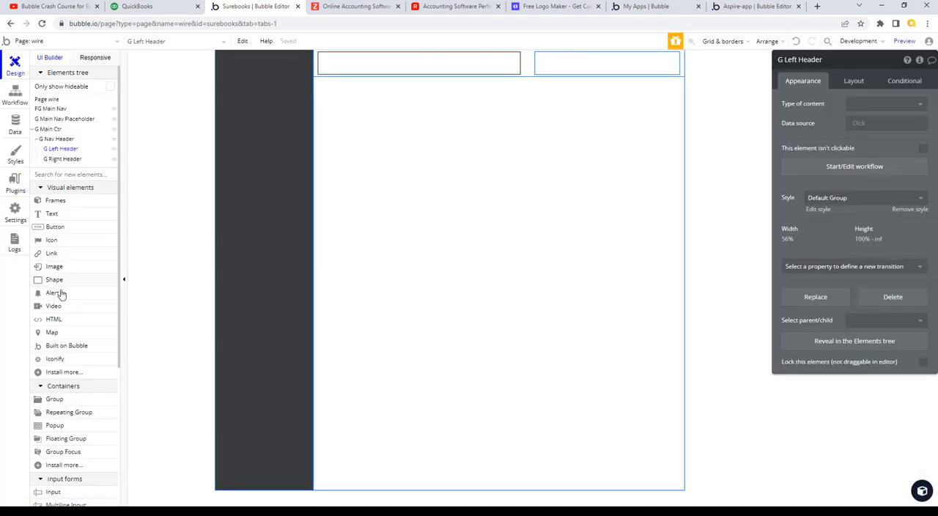
left_click(62, 359)
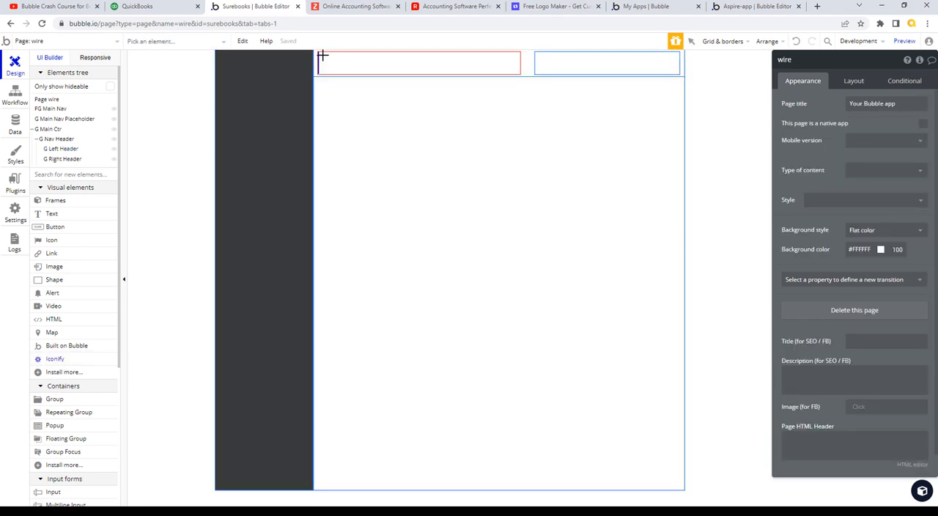
left_click_drag(318, 53, 331, 63)
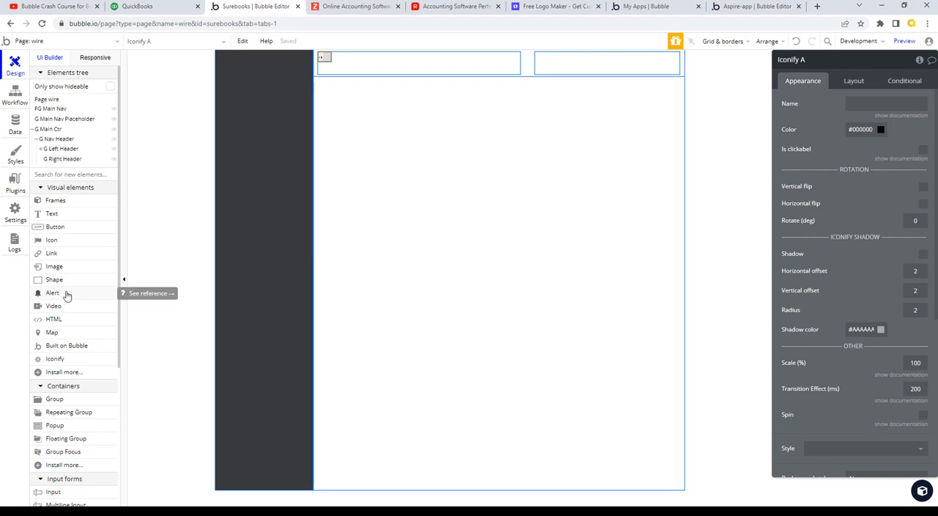
- Set G Right Header's container alignment to space around
left_click(612, 65)
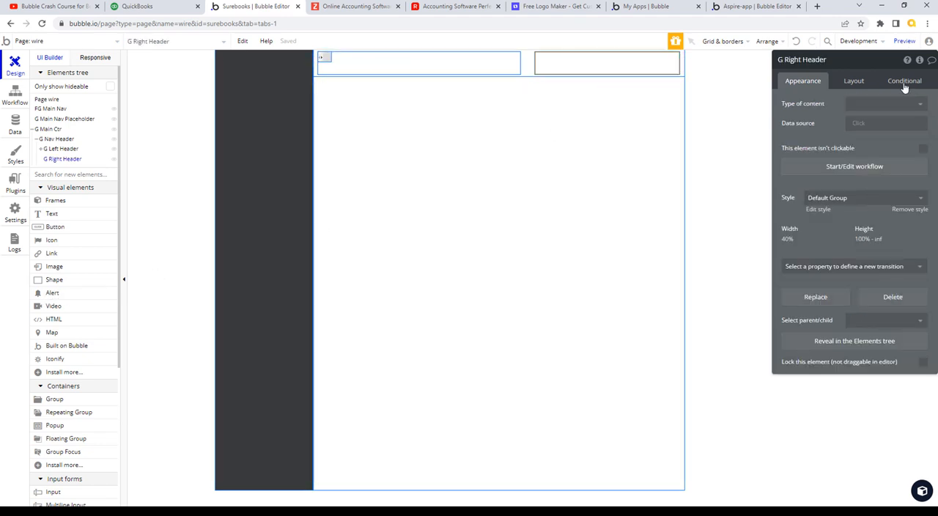
left_click(860, 85)
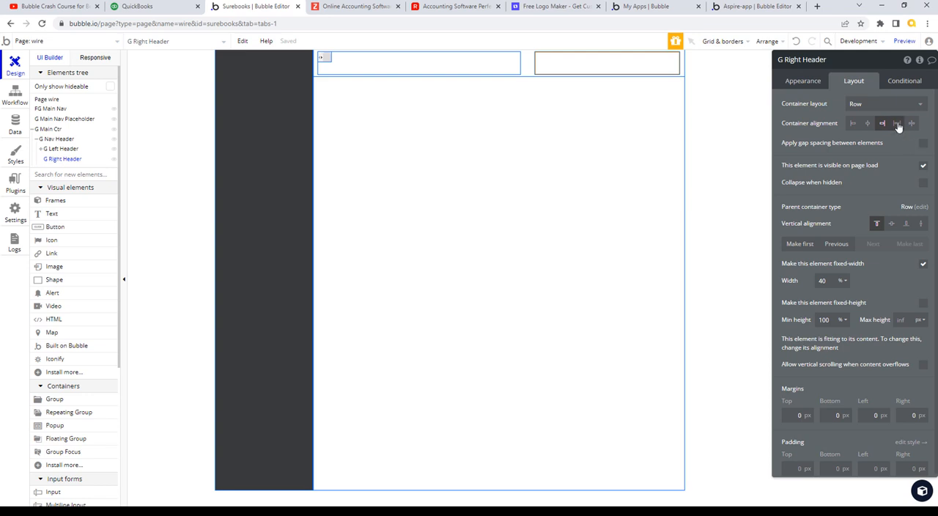
left_click(898, 125)
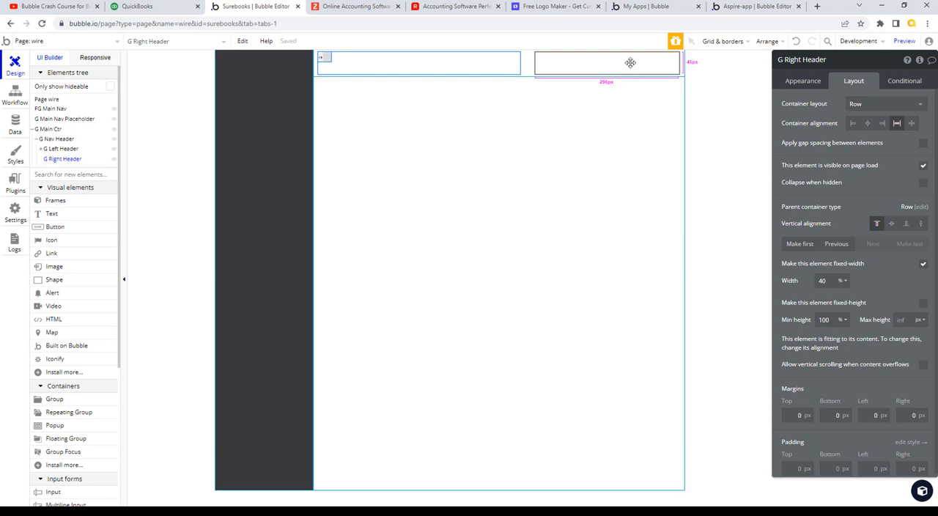
- Copy the Iconify element from G Left Header and paste five copies into G Right Header
left_click(323, 55)
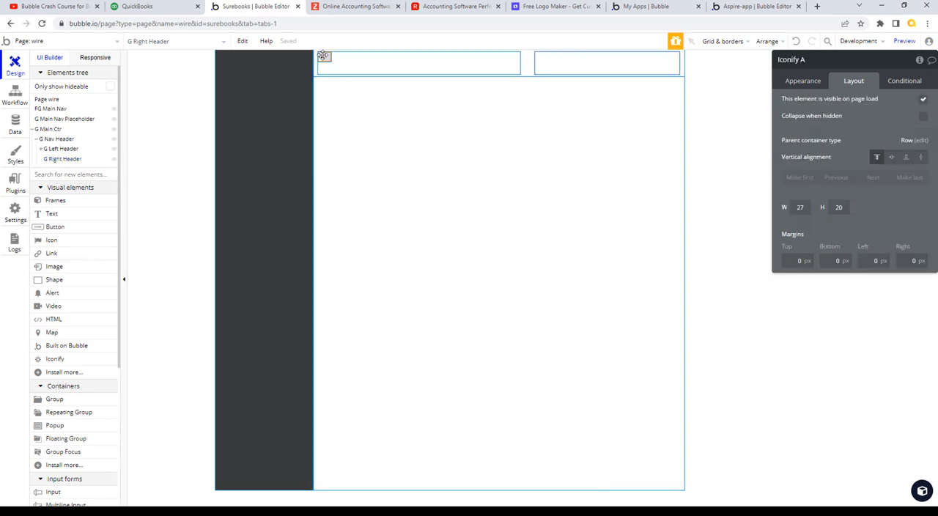
right_click(653, 62)
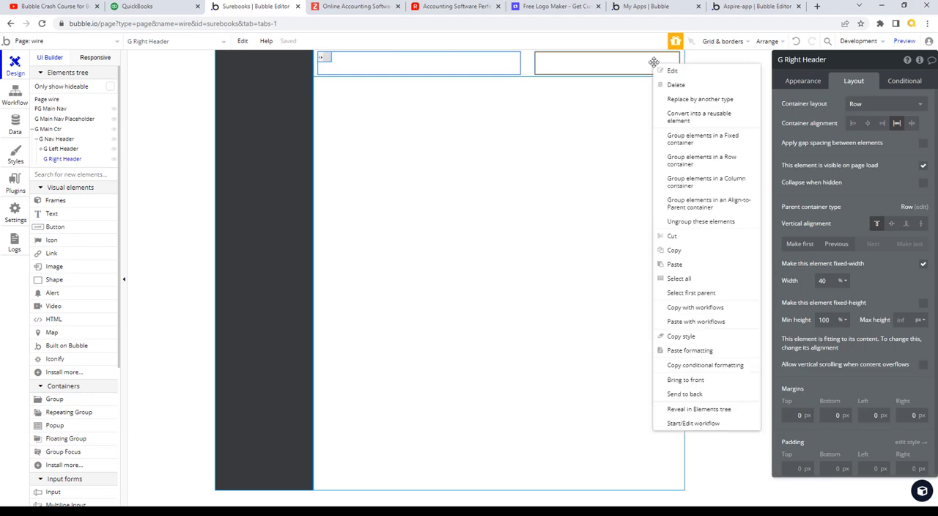
left_click(674, 62)
right_click(622, 61)
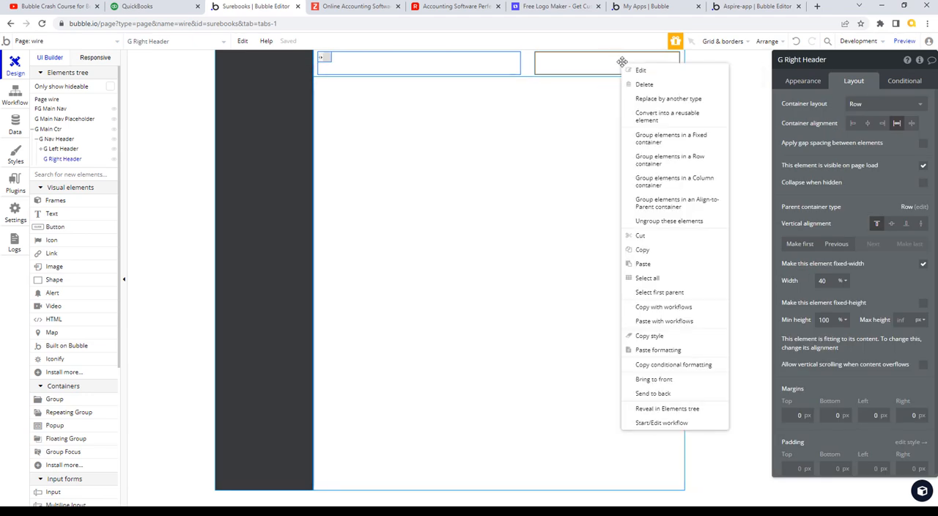
left_click(619, 62)
key("ctrl+v")
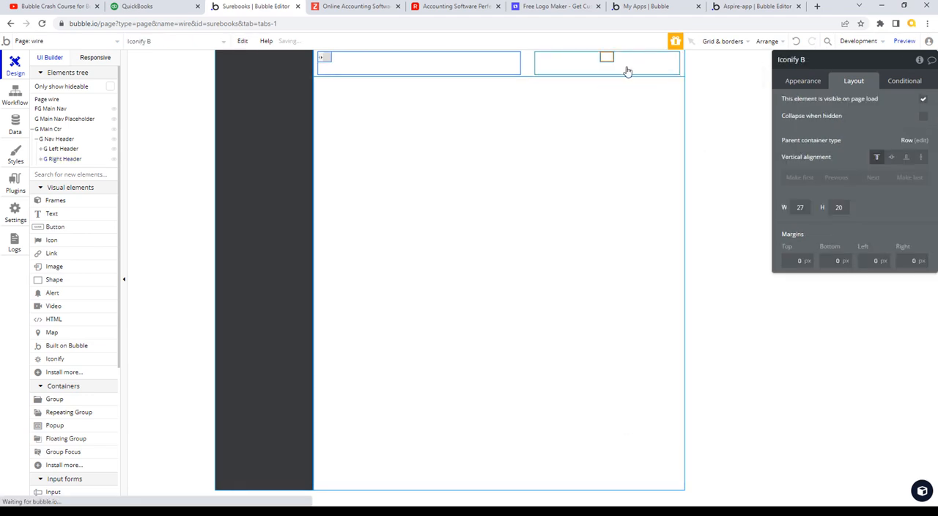
left_click(630, 69)
key("ctrl+v")
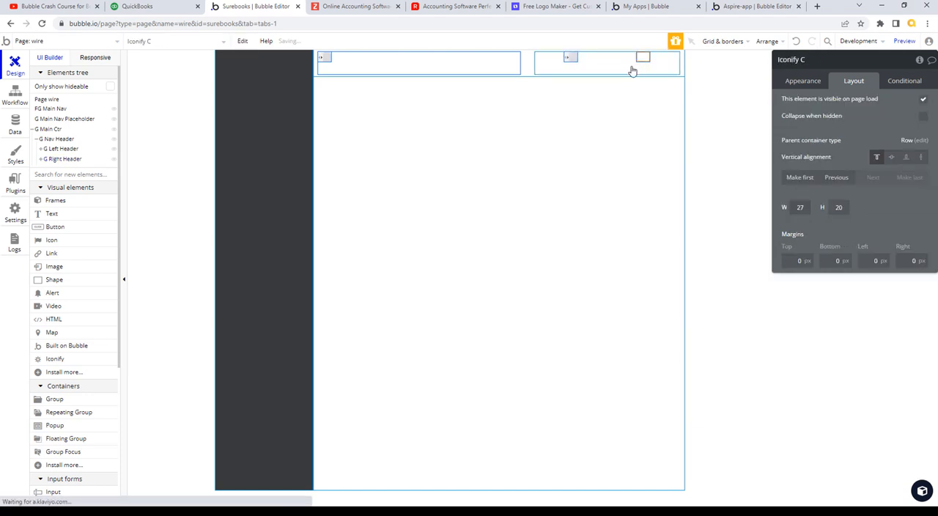
left_click(632, 70)
key("ctrl+v")
left_click(637, 70)
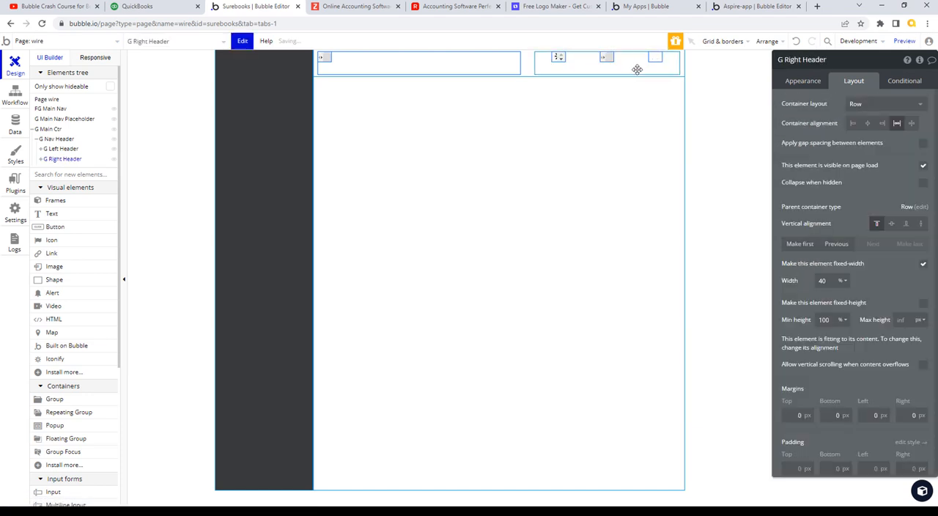
key("ctrl+v")
left_click(677, 76)
key("ctrl+v")
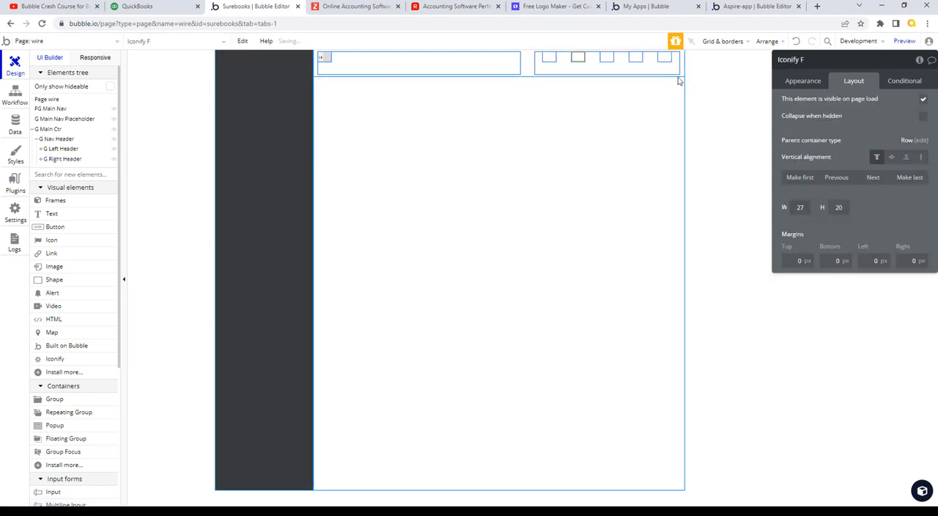
- Compare the icons at the right end of the QuickBooks header with the placeholders in Bubble's G Right Header
left_click(143, 7)
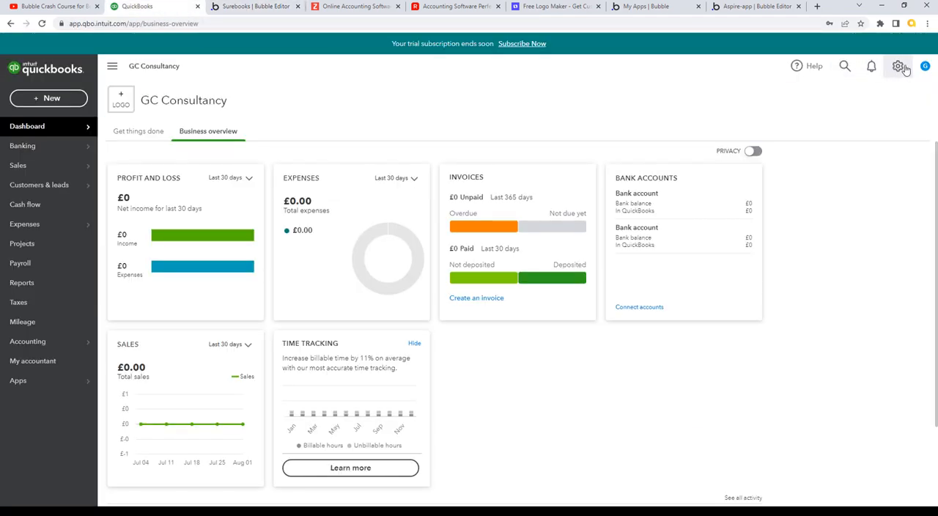
left_click(249, 7)
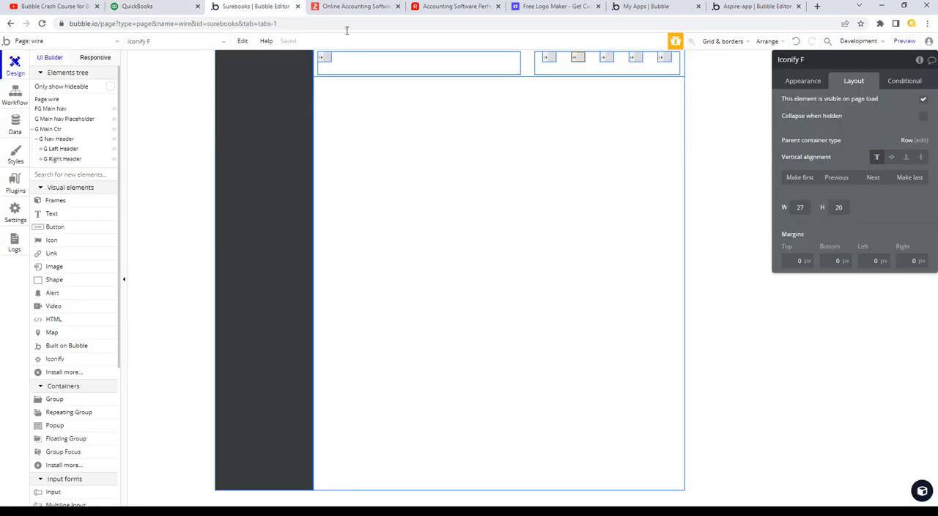
left_click(635, 66)
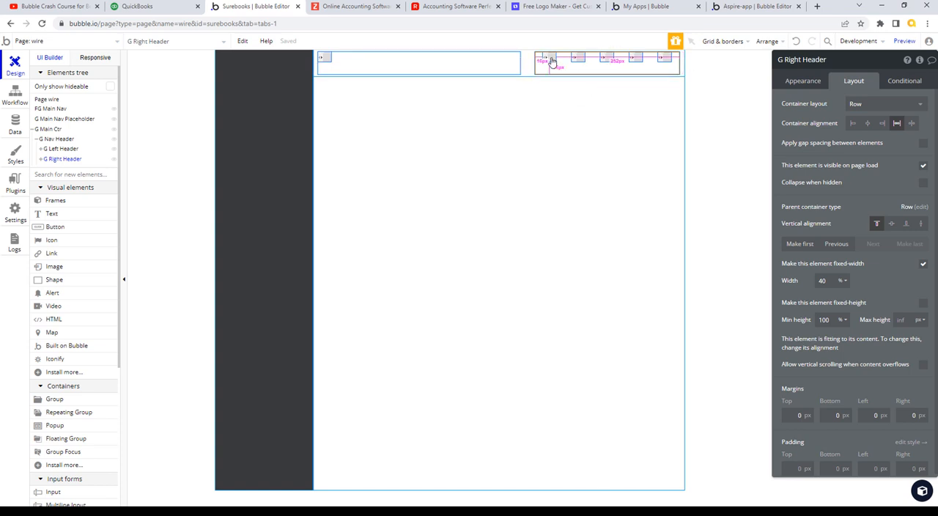
- Vertically center the Iconify element in G Left Header and all five Iconify elements in G Right Header
left_click(323, 57)
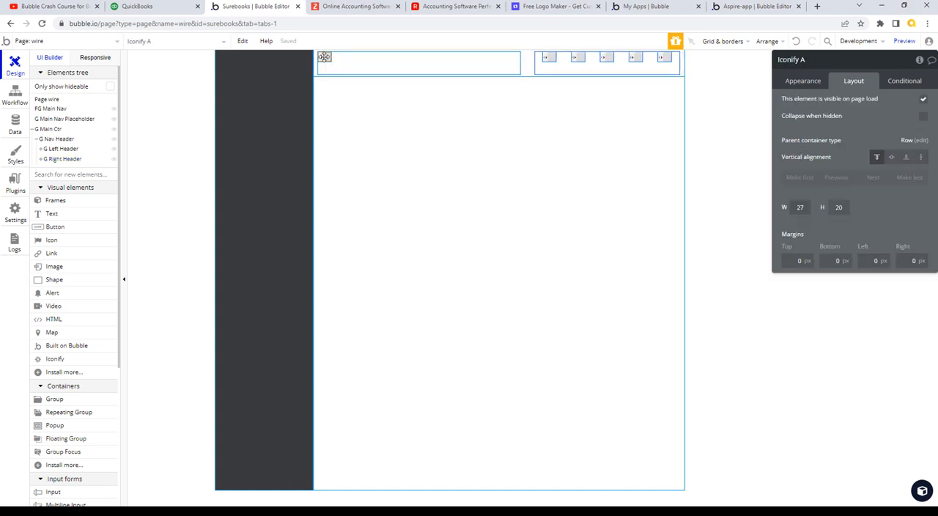
mouse_move(324, 57)
left_mouse_down()
mouse_move(405, 65)
mouse_move(324, 59)
left_mouse_up()
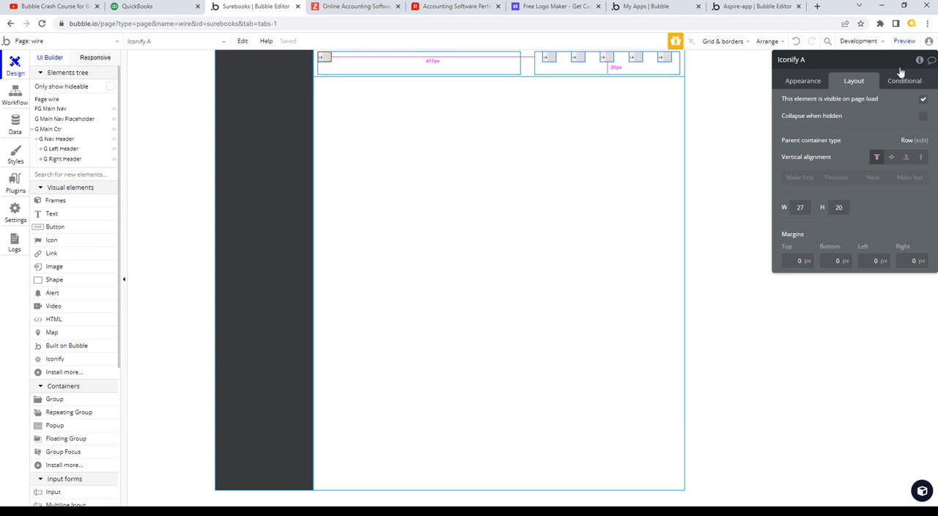
left_click(891, 157)
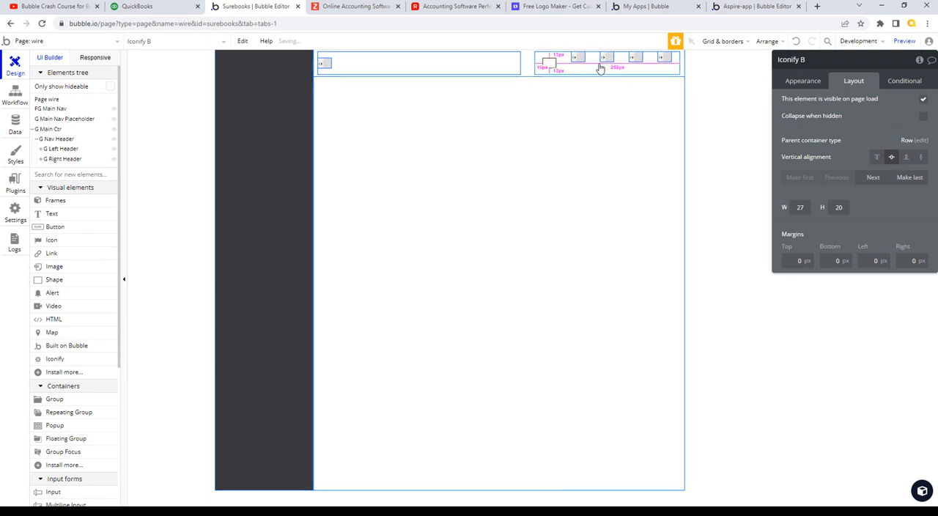
left_click(578, 58)
left_click(891, 157)
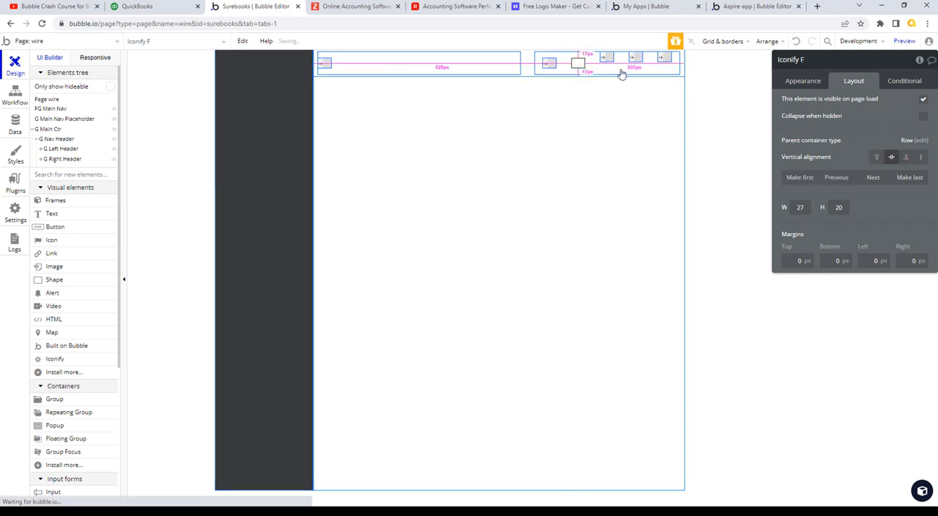
left_click(607, 58)
left_click(891, 156)
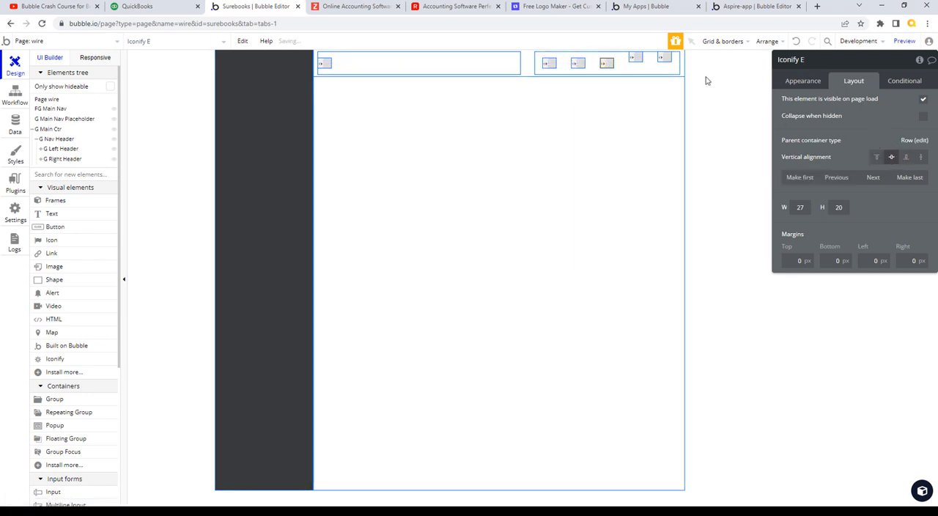
left_click(635, 58)
left_click(891, 157)
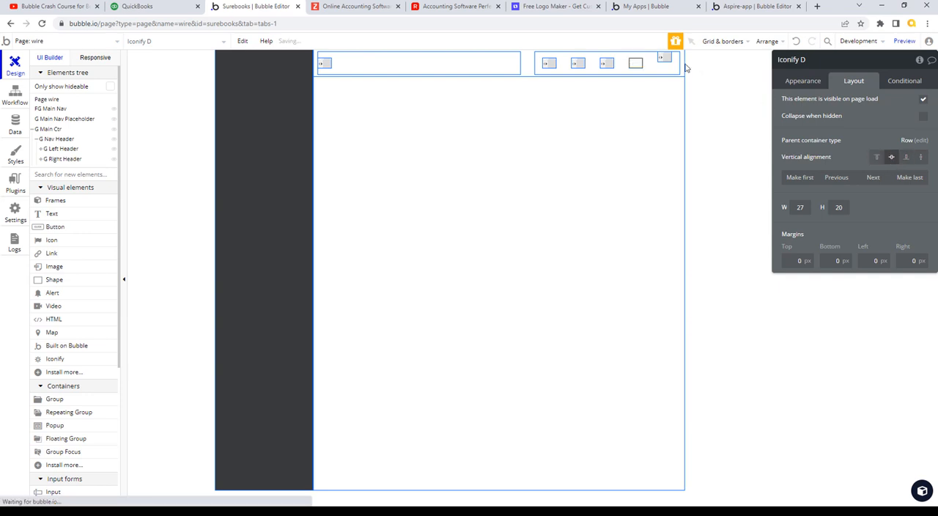
left_click(664, 58)
left_click(890, 157)
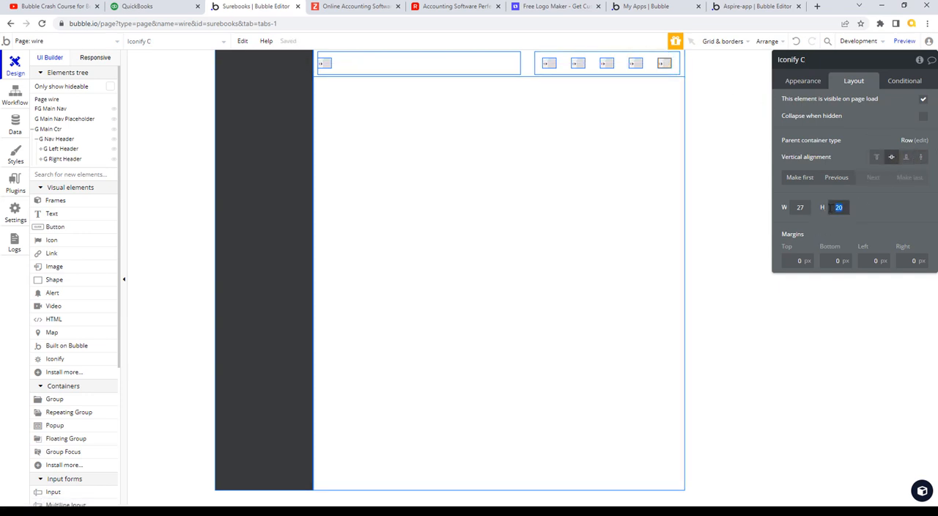
- Check the QuickBooks header icons, and in Bubble set the height of the rightmost Iconify element to 28
left_click(167, 6)
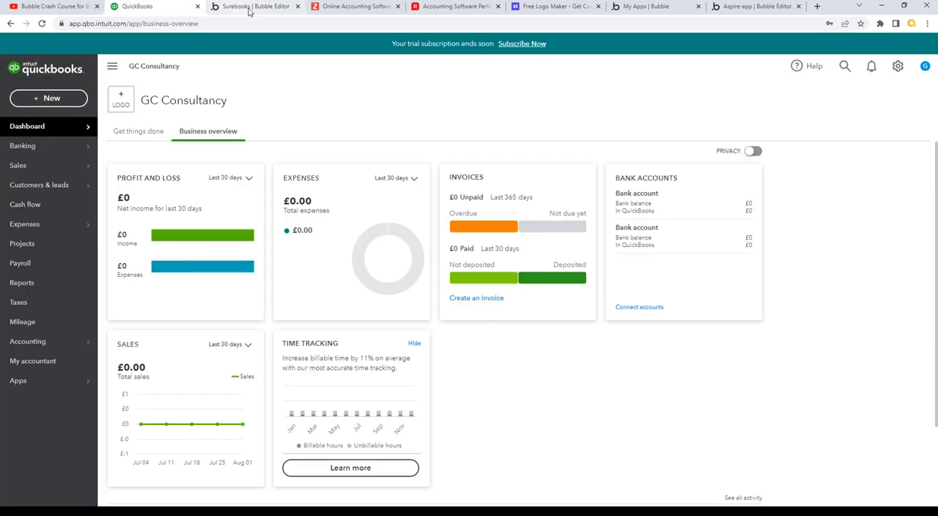
left_click(249, 8)
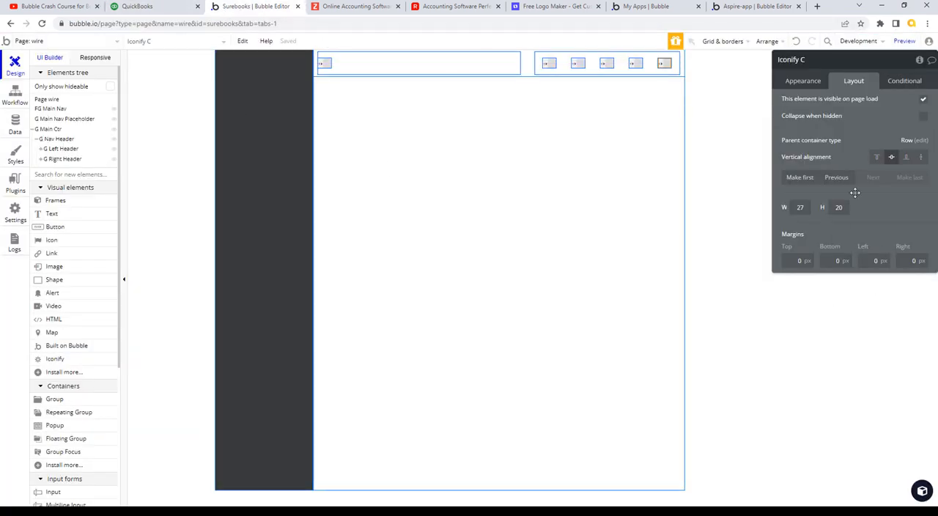
type("28")
key("Tab")
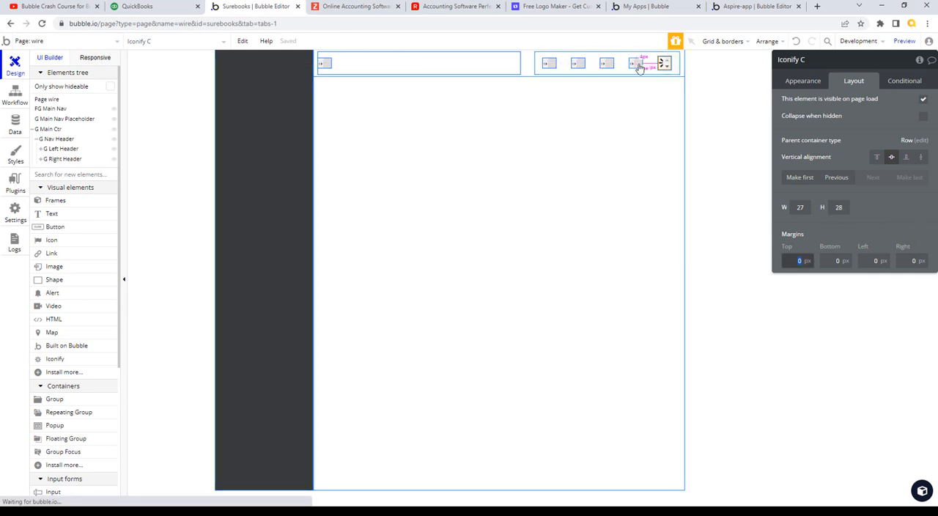
- Set the height of the remaining four Iconify elements in G Right Header to 28
left_click(639, 66)
left_click(838, 208)
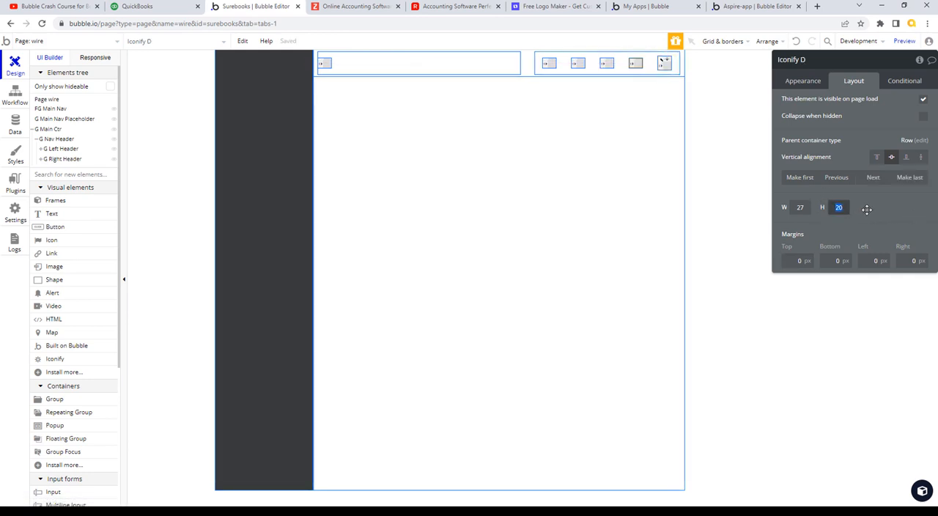
left_click(632, 64)
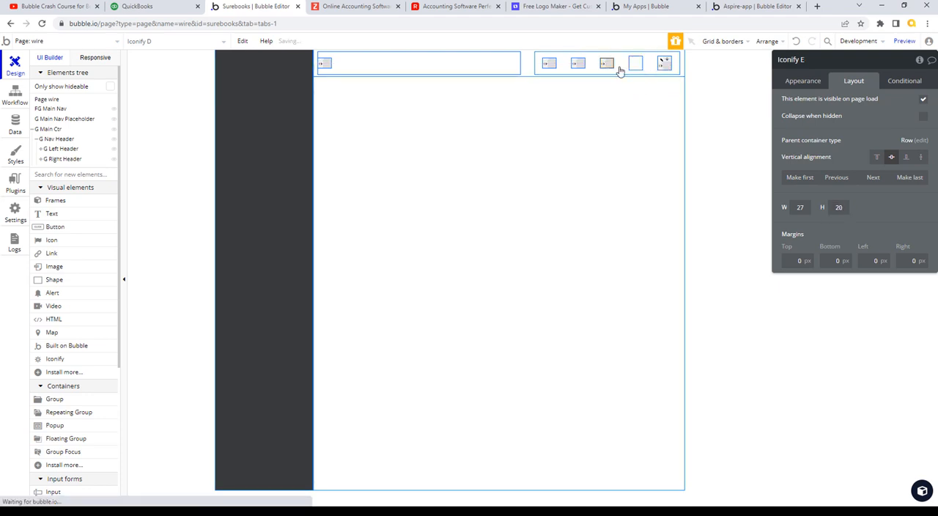
left_click(838, 207)
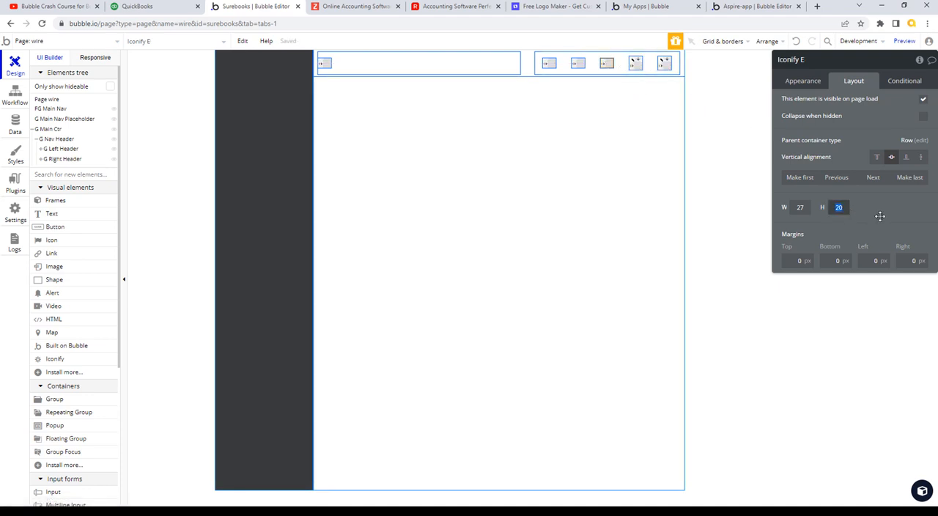
type("28")
left_click(576, 66)
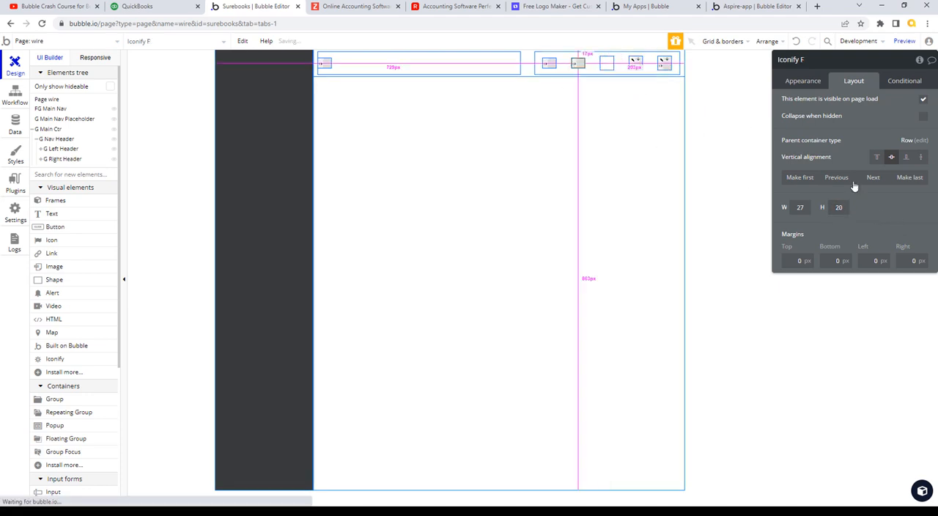
left_click(839, 208)
type("2")
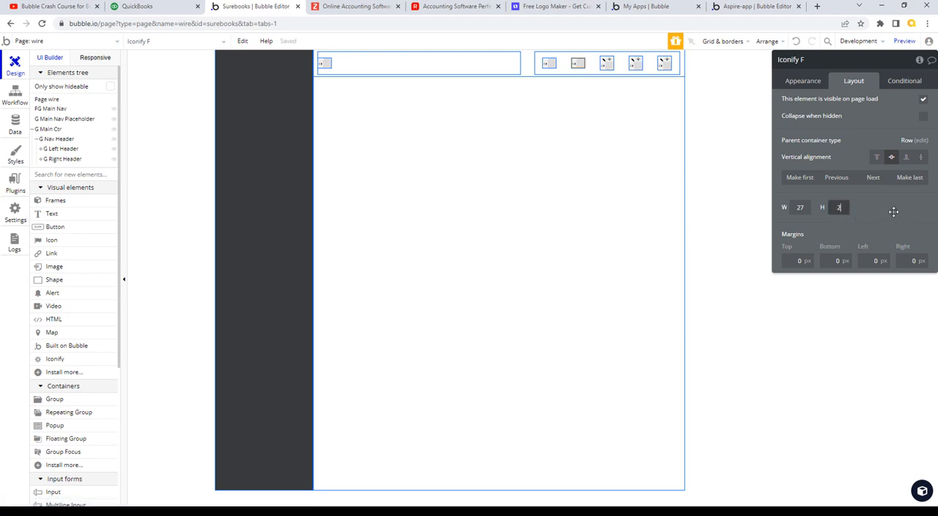
type("8")
left_click(548, 63)
left_click(837, 207)
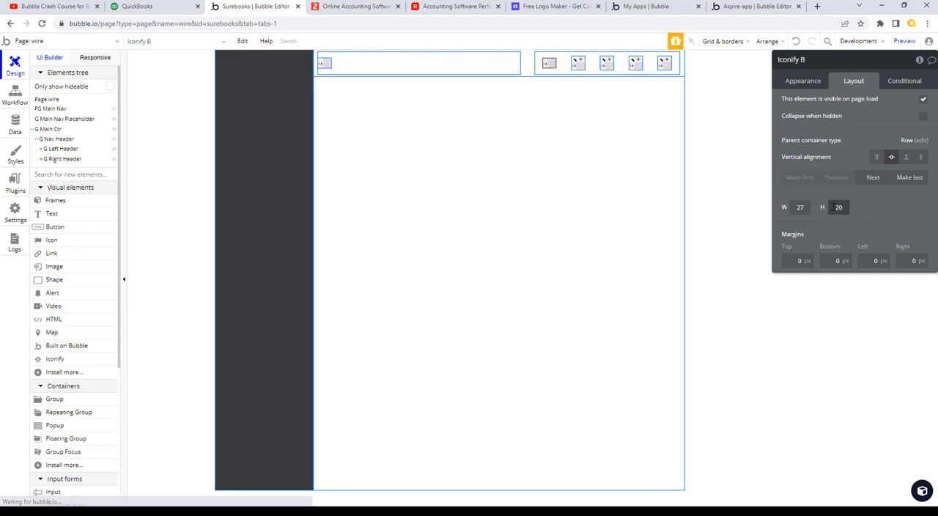
type("28")
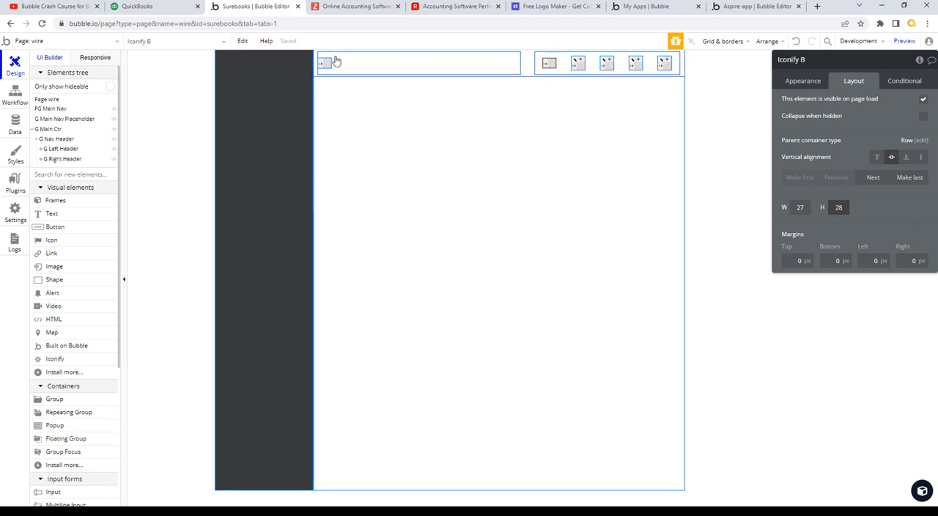
- Set the height of the Iconify element in G Left Header to 28
left_click(329, 62)
left_click(837, 207)
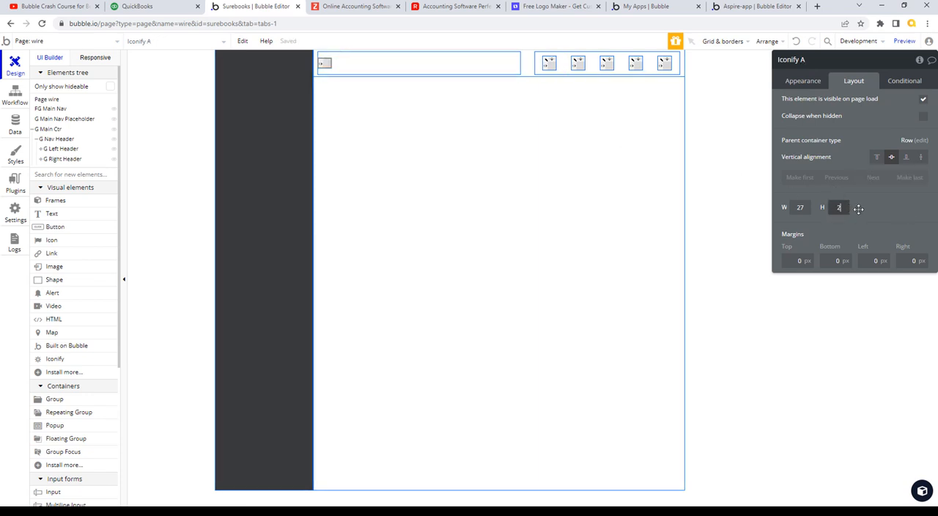
type("28")
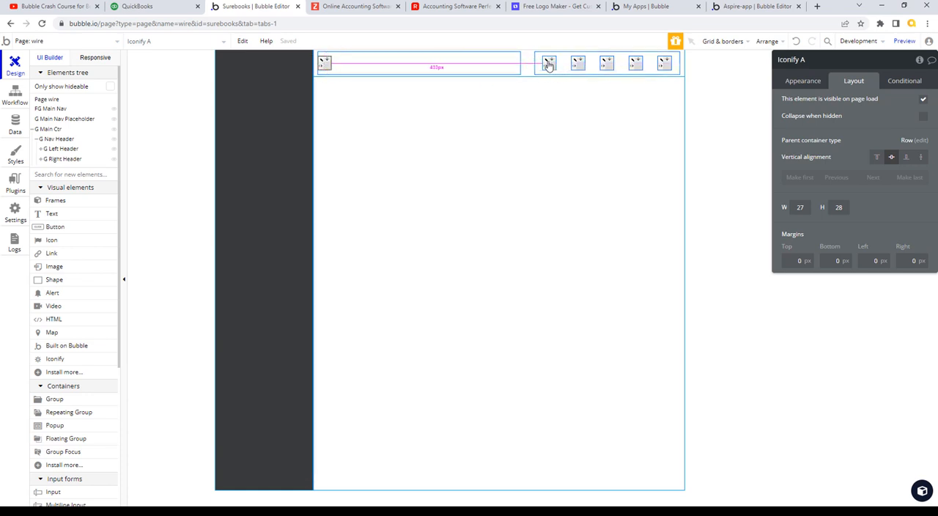
- Apply gap spacing between the elements of G Left Header with a column gap of 12 px
left_click(362, 67)
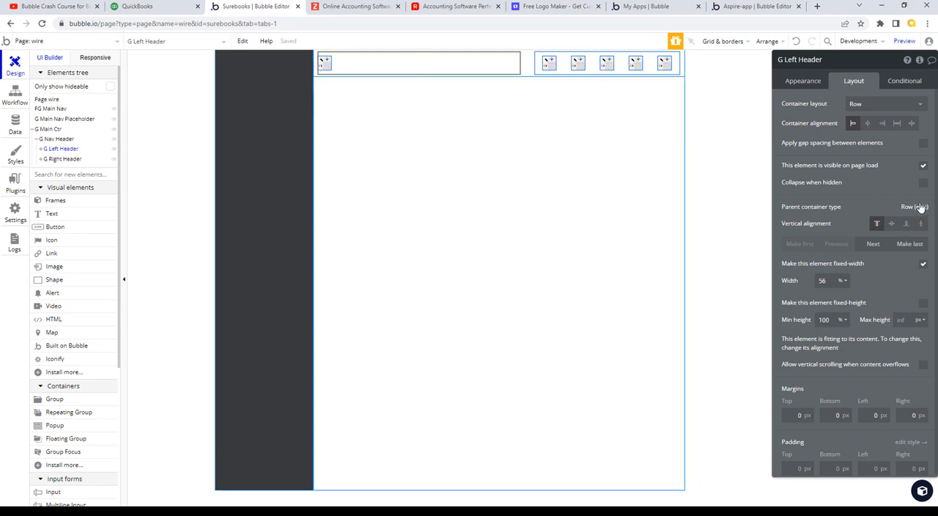
left_click(923, 143)
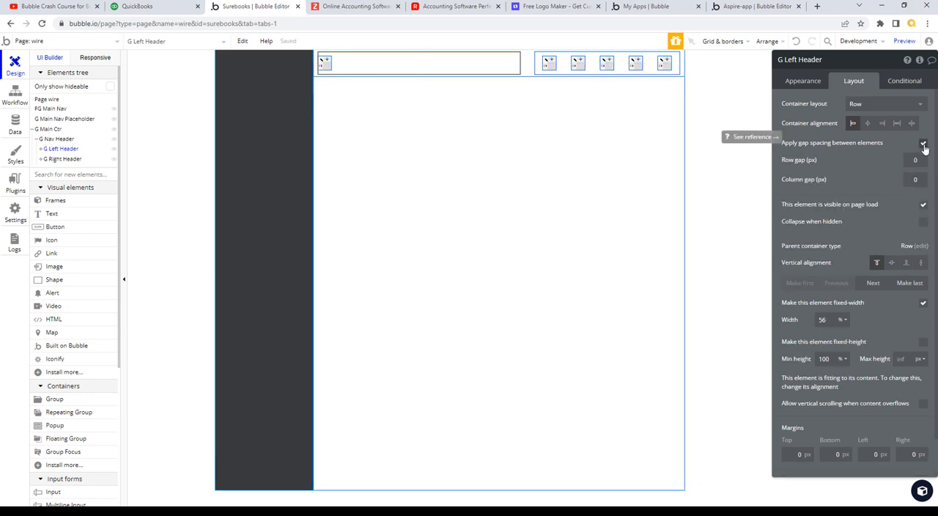
left_click(923, 183)
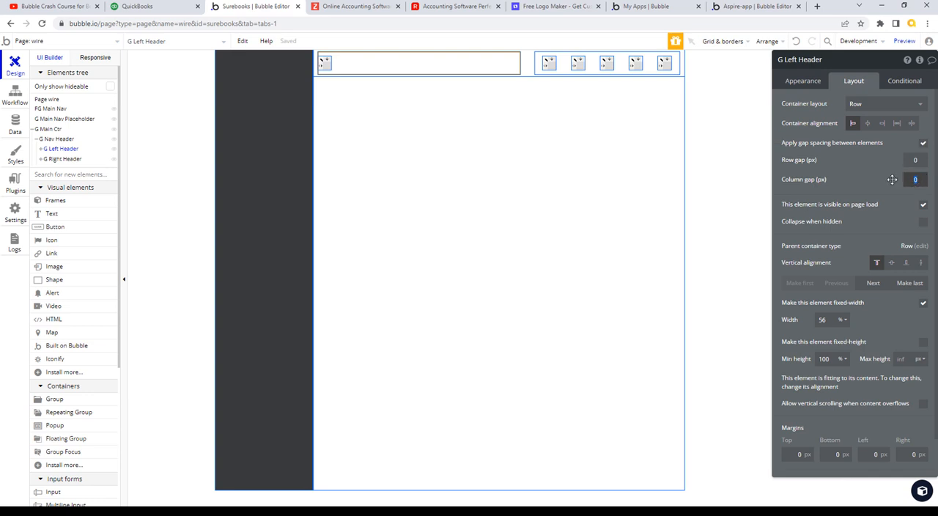
type("12")
key("Tab")
- Add a text element beside the icon in G Left Header and rename it T Company Name
left_click(54, 217)
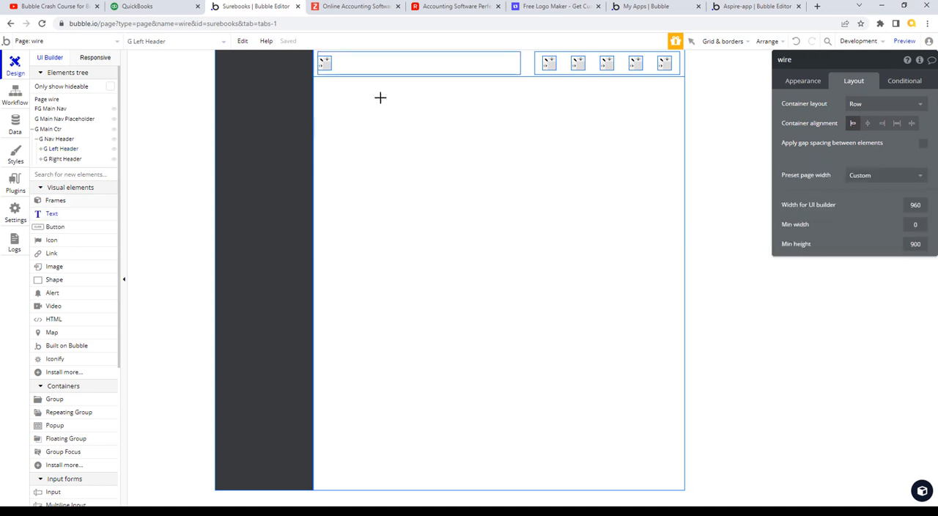
left_click(369, 63)
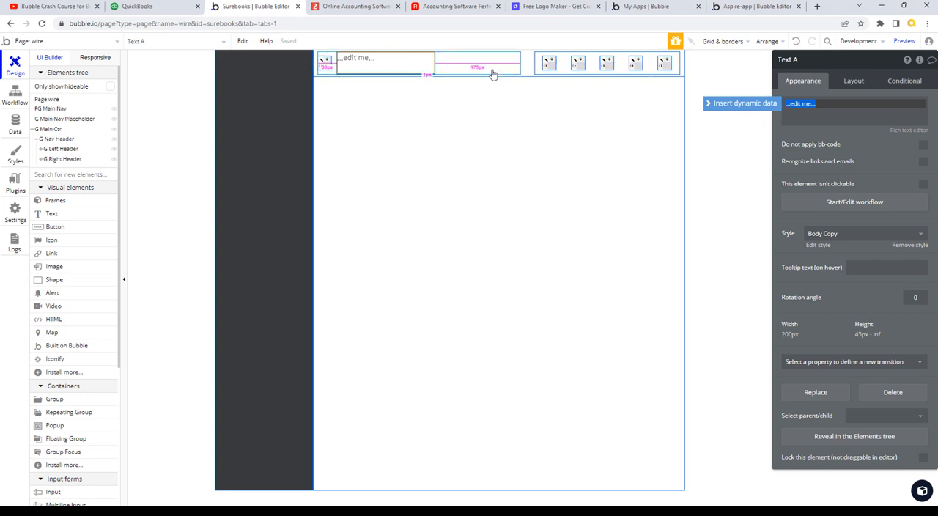
left_click(788, 64)
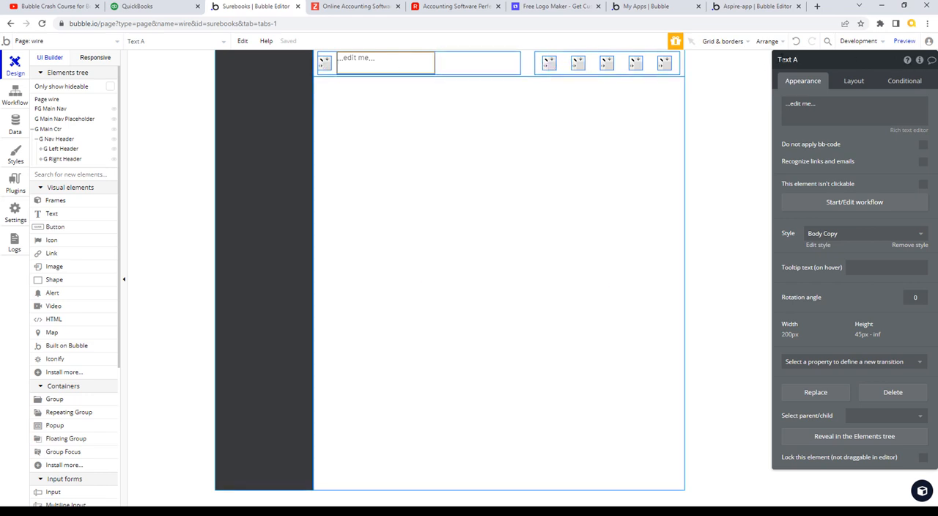
left_click_drag(781, 59, 816, 59)
type("T Company Name")
key("Tab")
- Replace the placeholder text of T Company Name with "GC Consultancy"
left_click(812, 112)
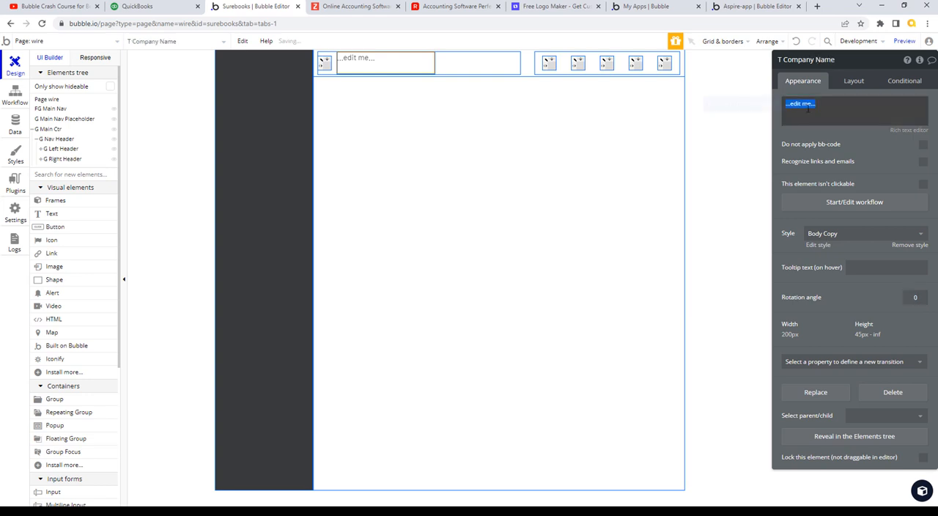
type("GC Consultancy")
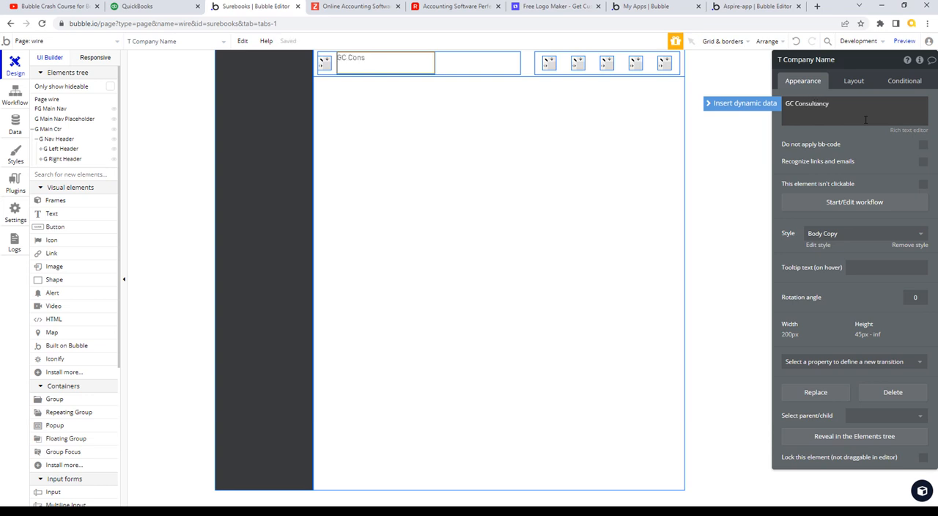
key("Tab")
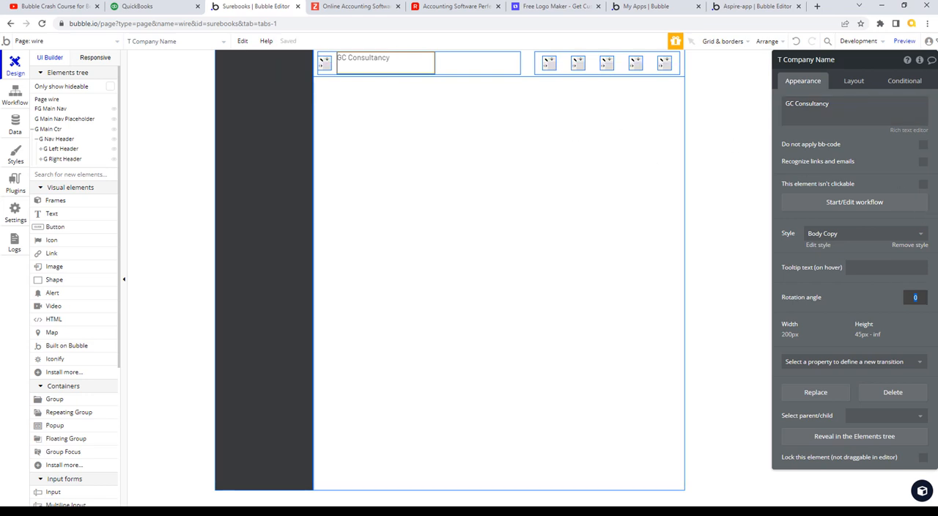
- Set the minimum height of T Company Name to 0 px and center it vertically in G Left Header
left_click(858, 82)
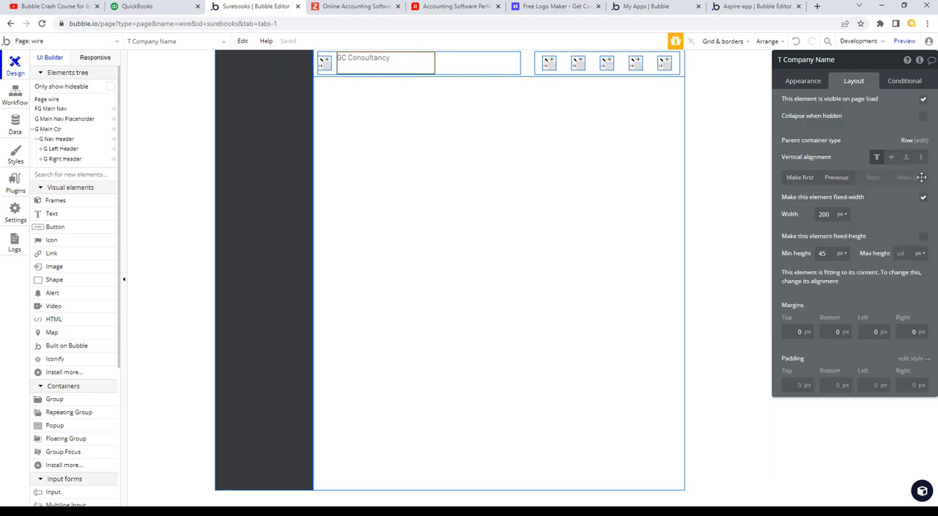
left_click(824, 253)
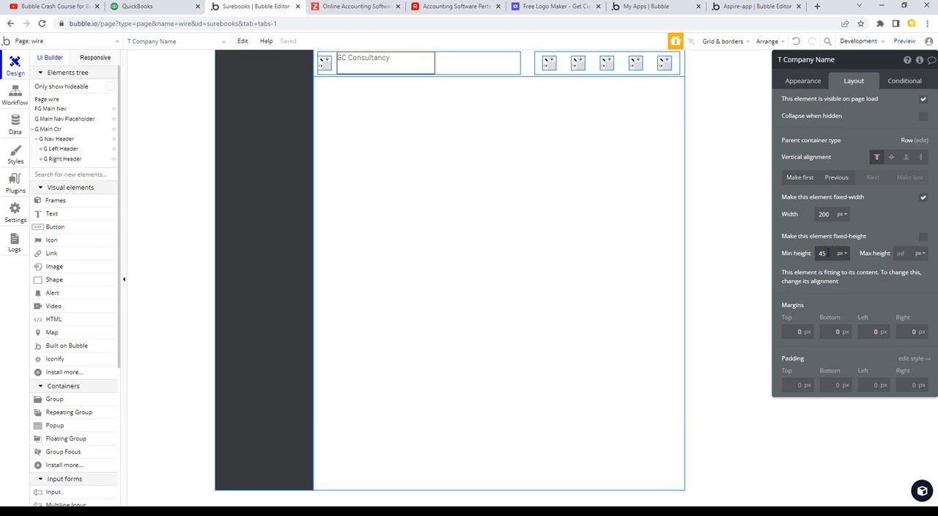
type("0")
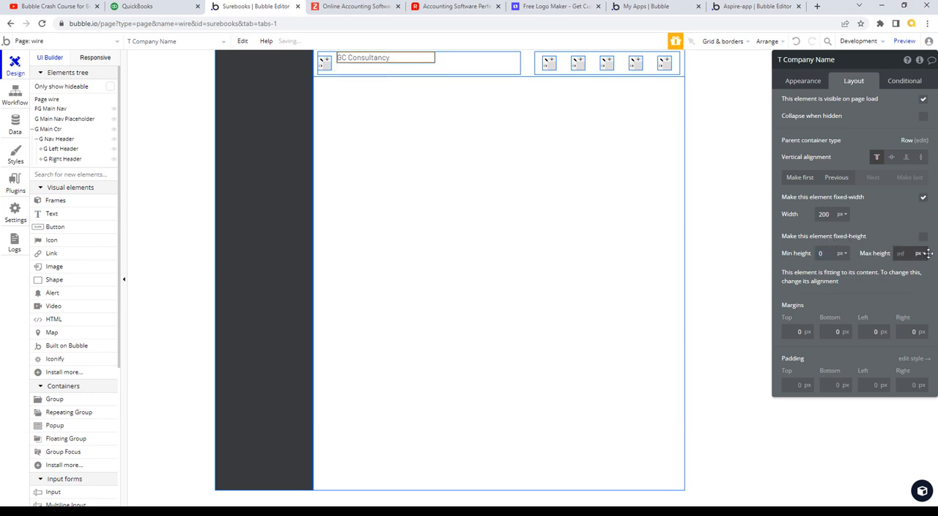
left_click(892, 158)
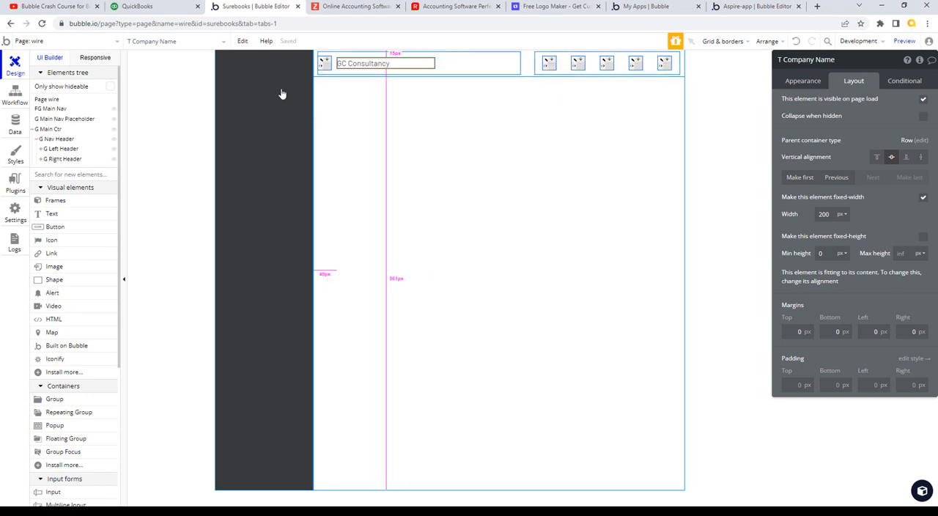
- Compare the header and side navigation entries of the QuickBooks dashboard with the Bubble page layout
left_click(156, 6)
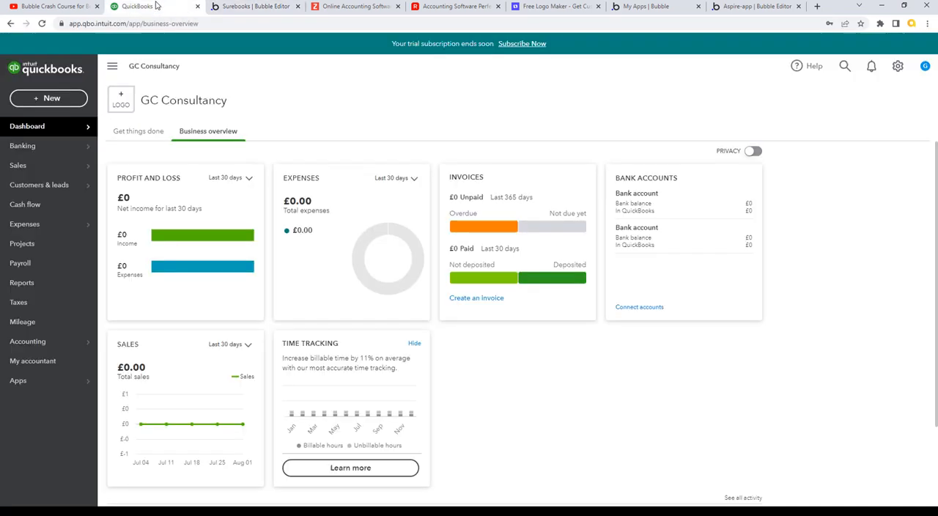
left_click(255, 8)
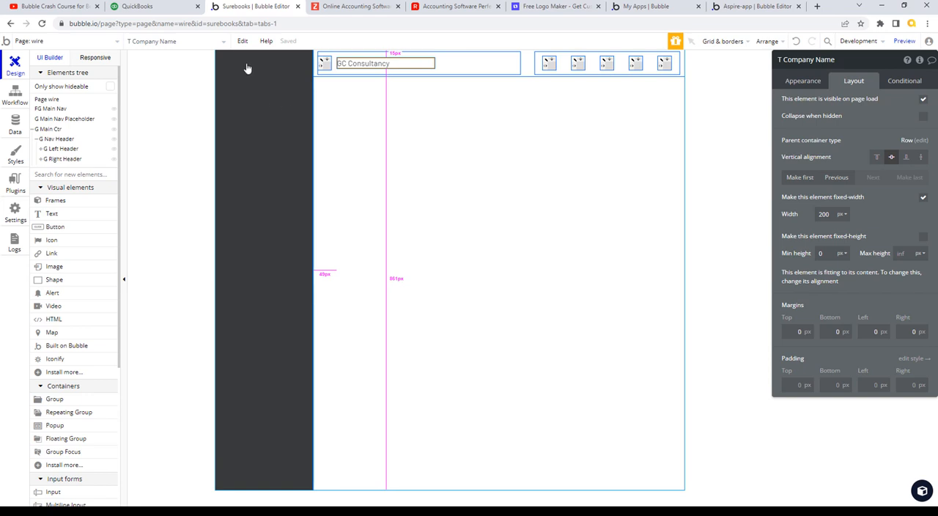
left_click(166, 9)
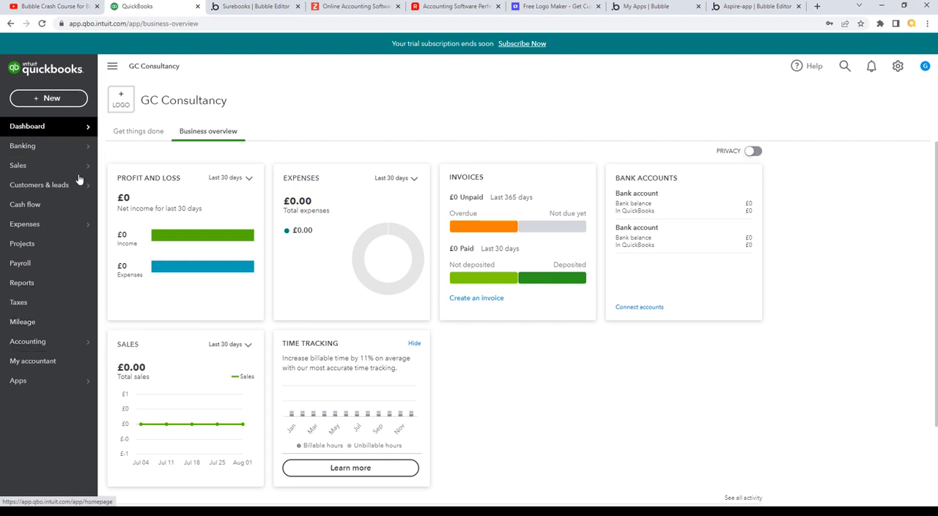
left_click(64, 384)
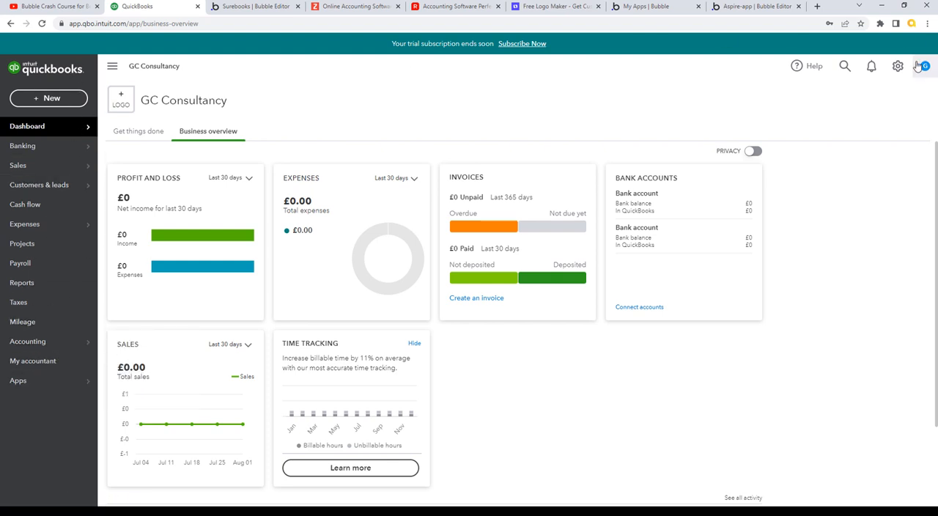
left_click(281, 7)
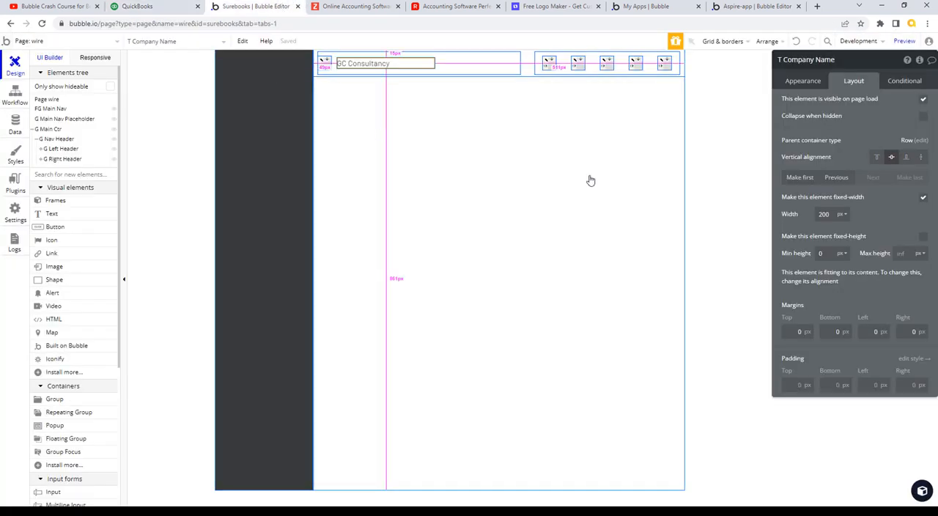